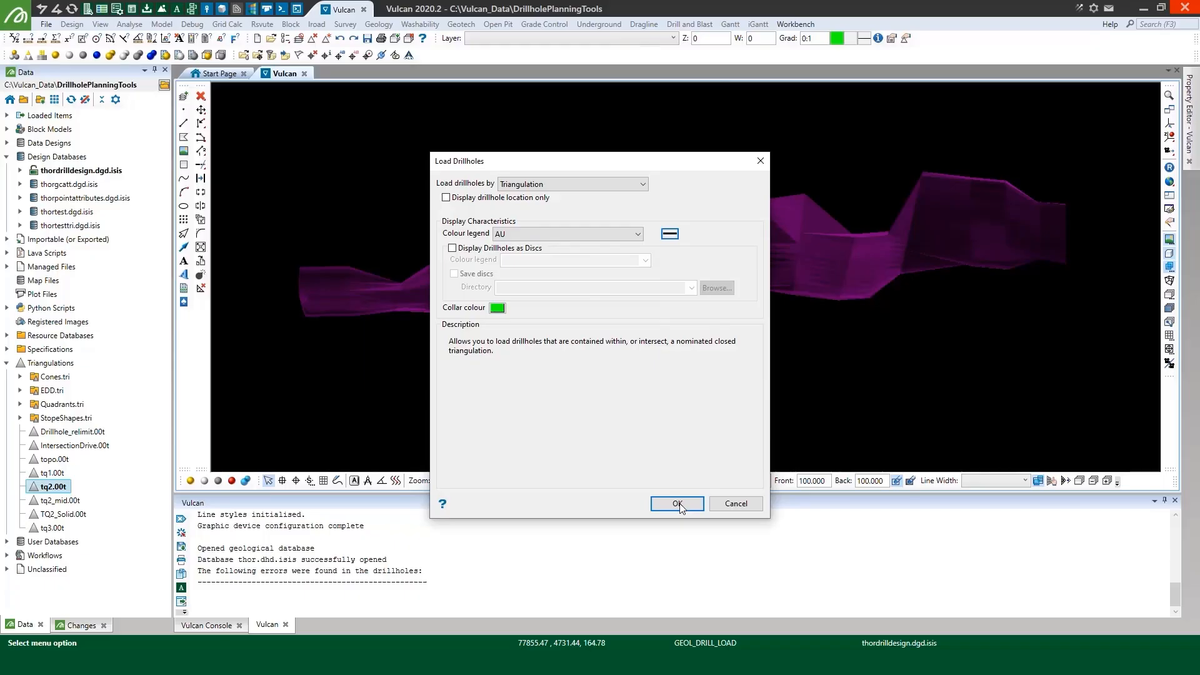
# Load the drillholes contained within or intersecting the triangulation, using the AU colour legend
pyautogui.click(678, 503)
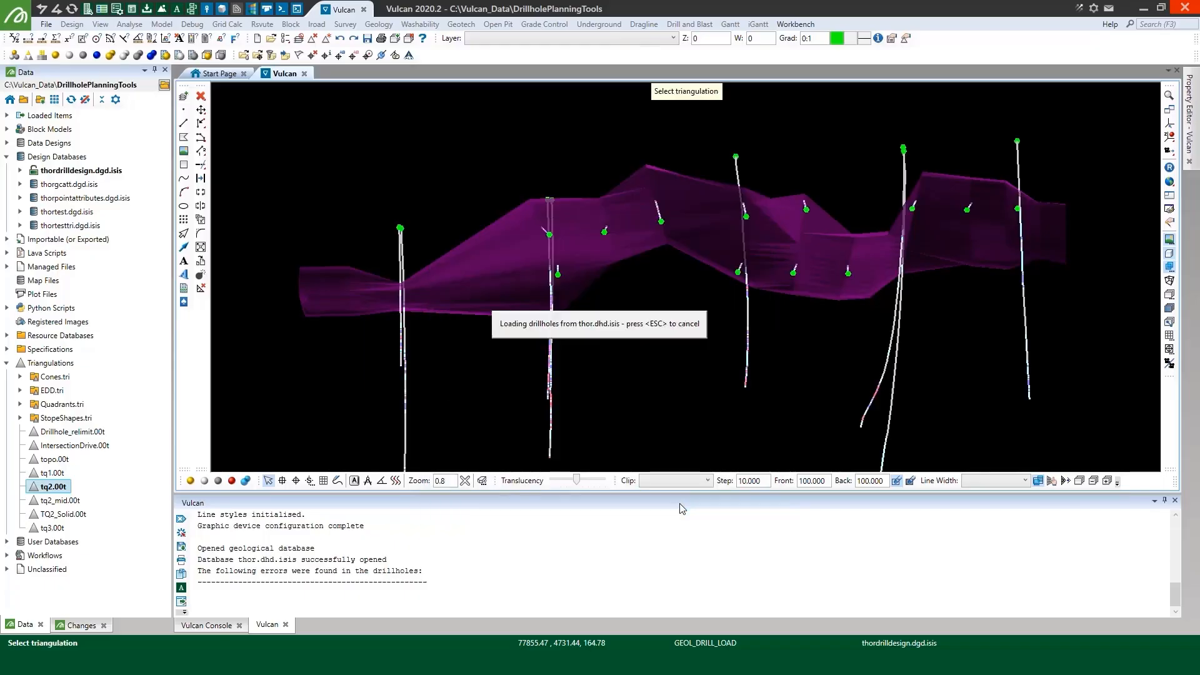
pyautogui.click(1170, 123)
pyautogui.moveTo(602, 207); pyautogui.dragTo(616, 179)
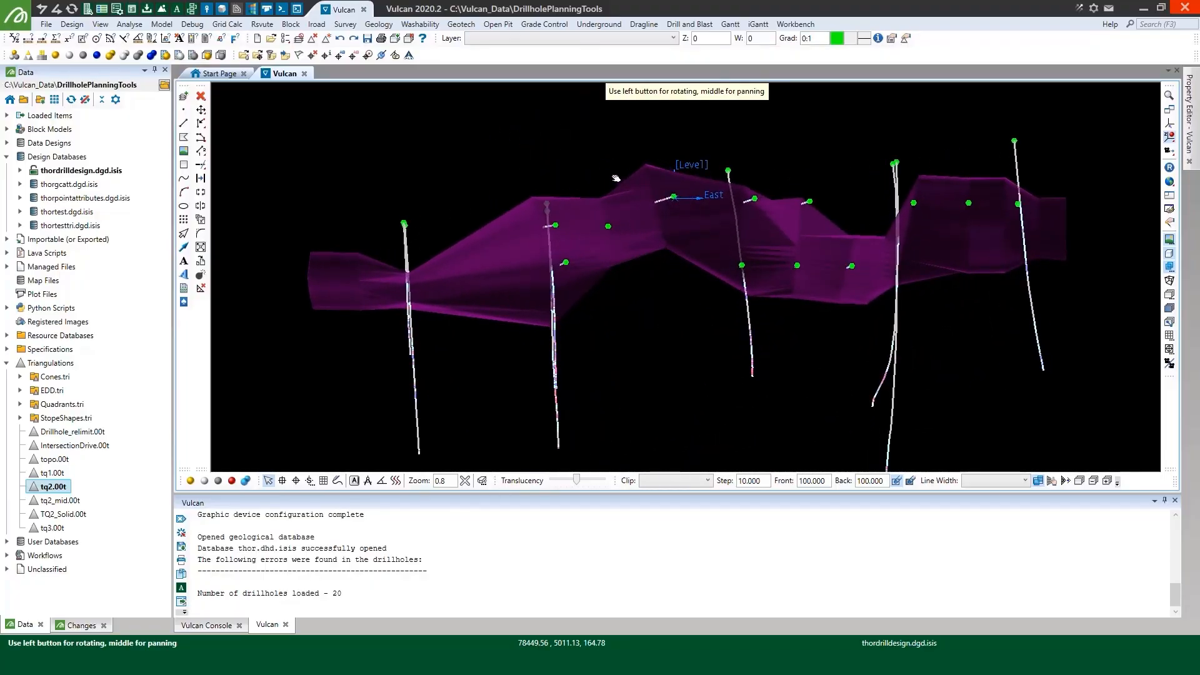
# Start Evaluate Drill Density with the specification file demo.edd_spec and create a new scenario named 1
pyautogui.click(380, 24)
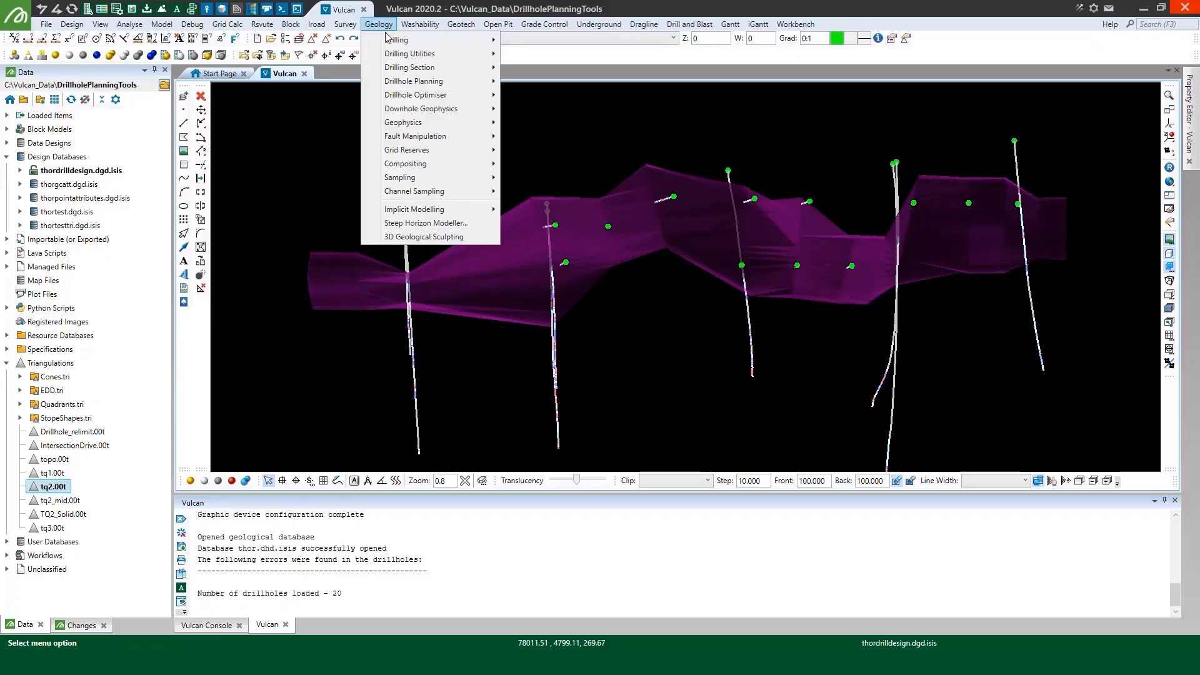
pyautogui.moveTo(487, 85)
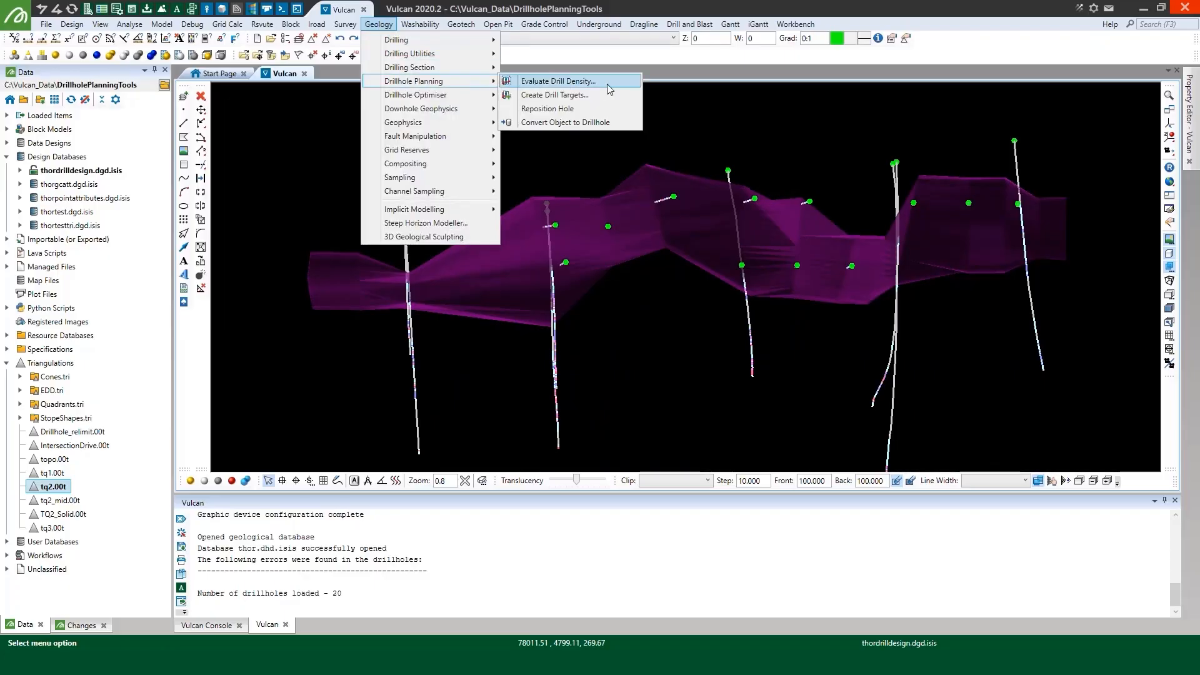
pyautogui.click(588, 83)
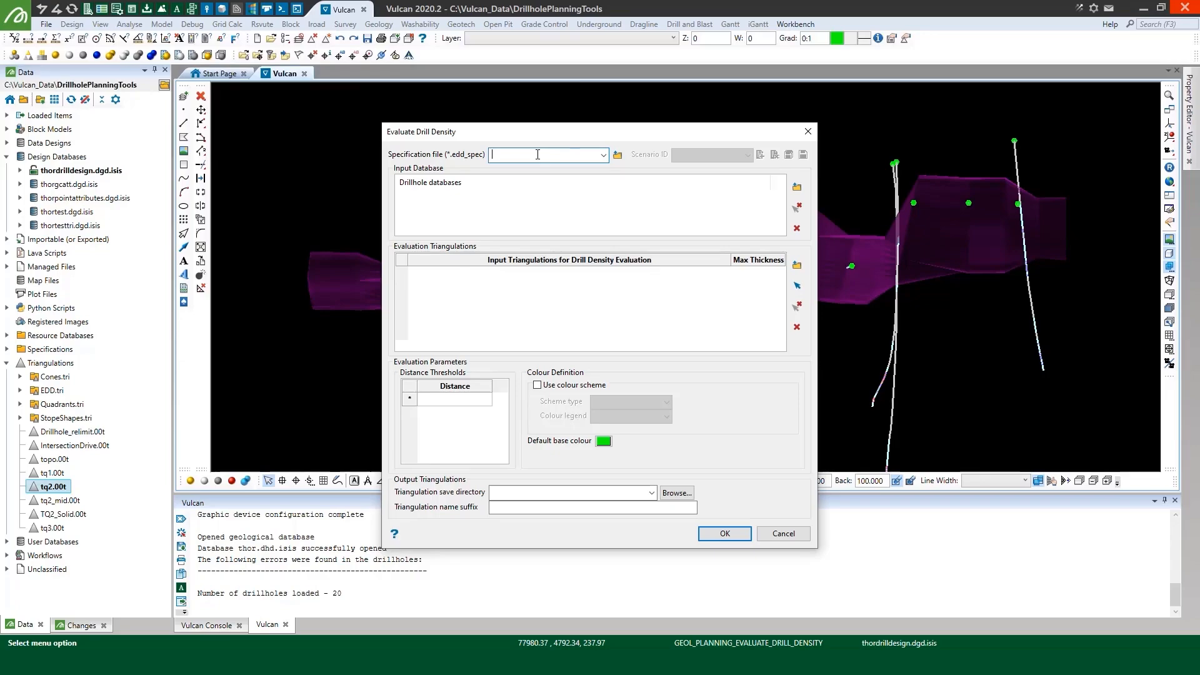
pyautogui.write('demo')
pyautogui.click(760, 154)
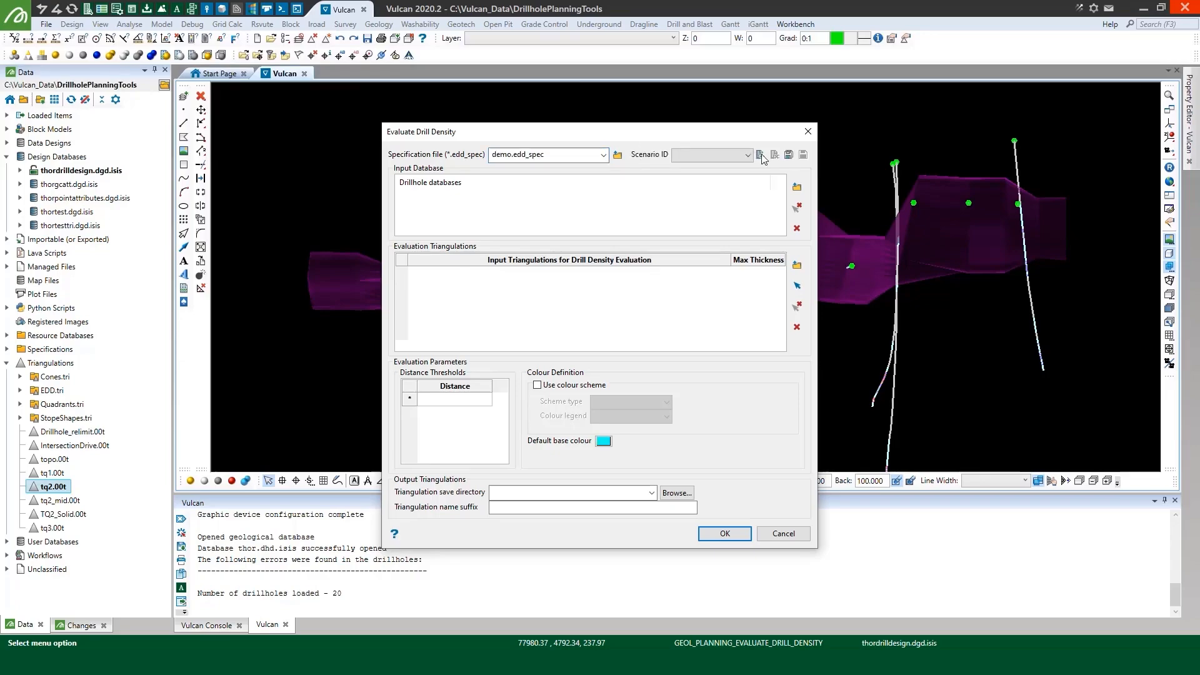
pyautogui.write('1')
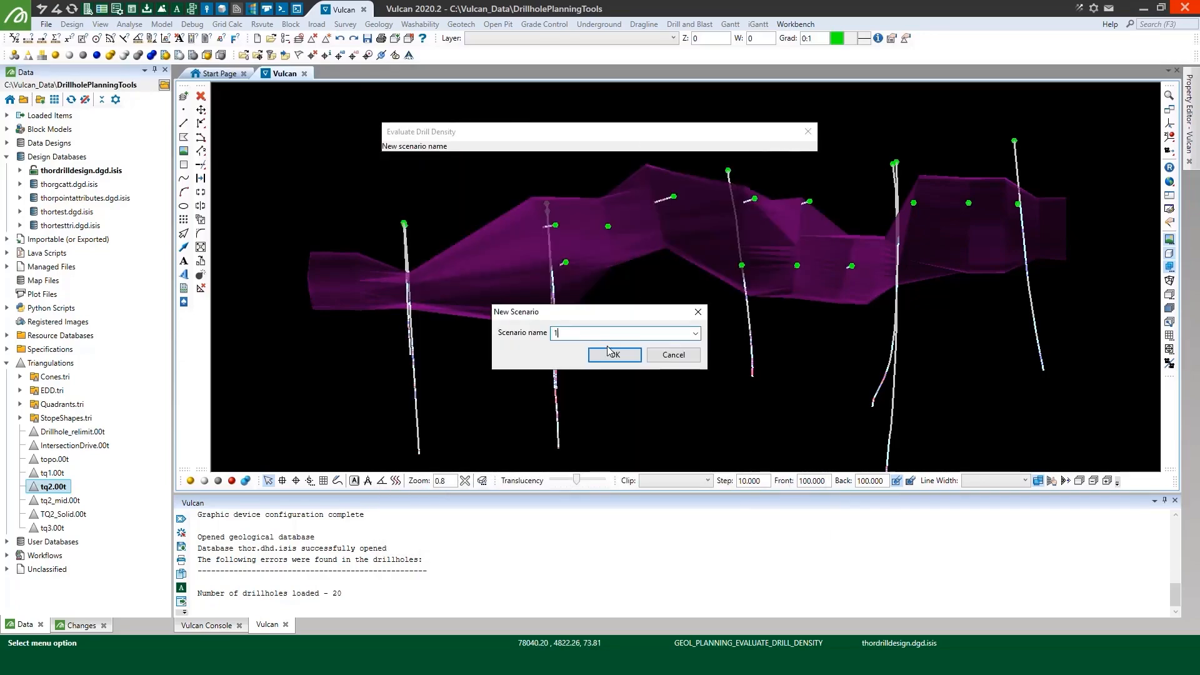
pyautogui.click(609, 353)
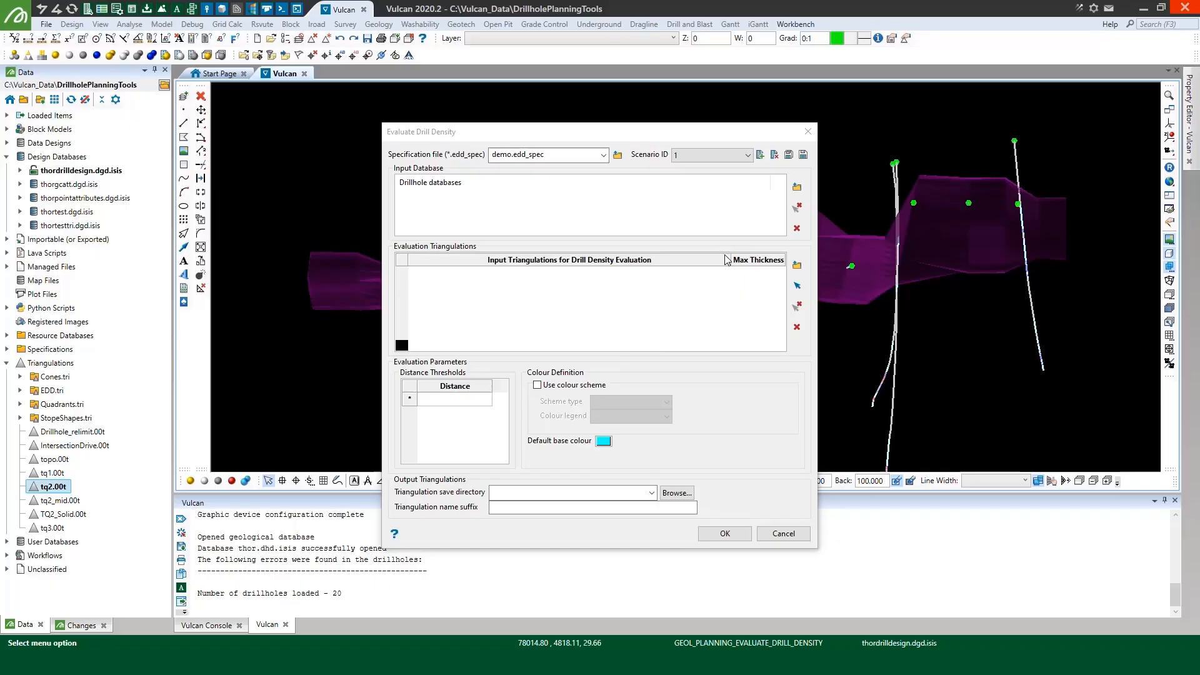
# Add thor.dhd.isis as the input drillhole database for the drill density evaluation
pyautogui.click(797, 187)
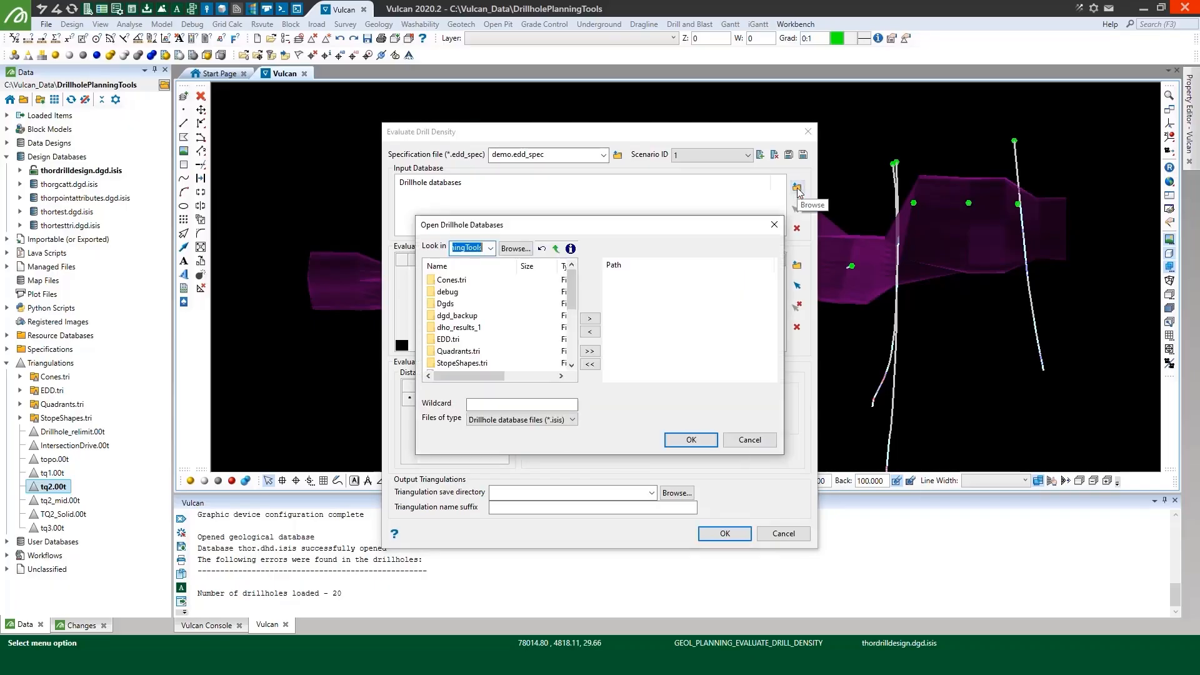
pyautogui.moveTo(572, 292); pyautogui.dragTo(571, 337)
pyautogui.click(456, 317)
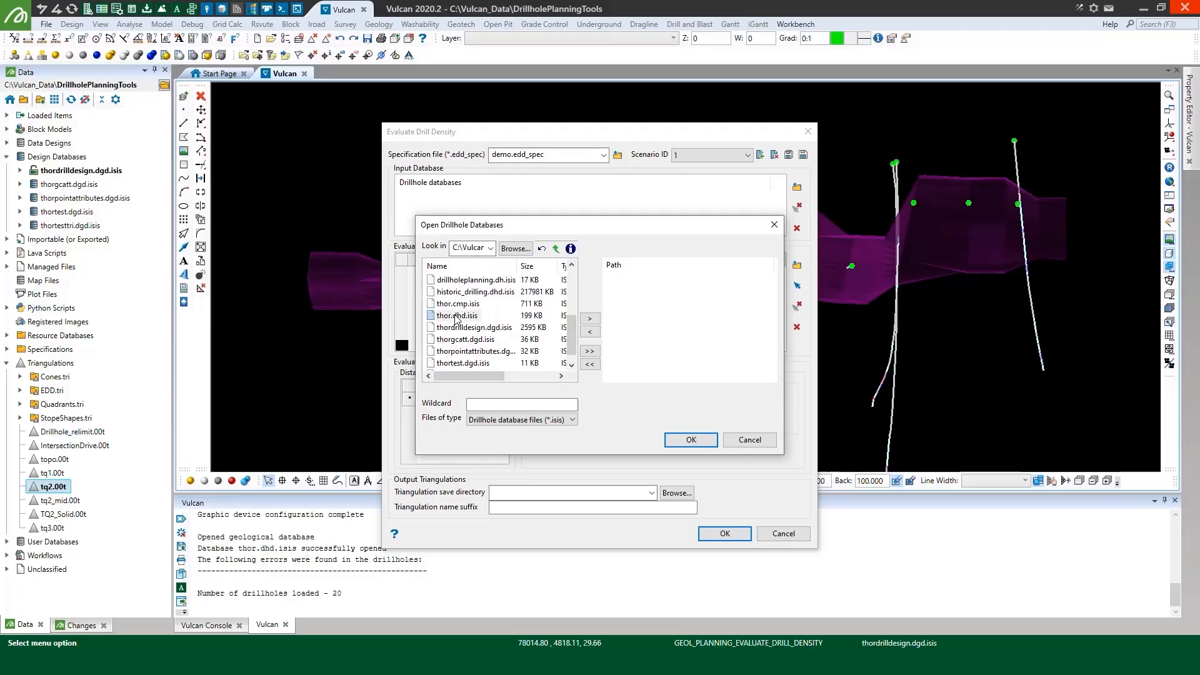
pyautogui.click(589, 318)
pyautogui.click(692, 441)
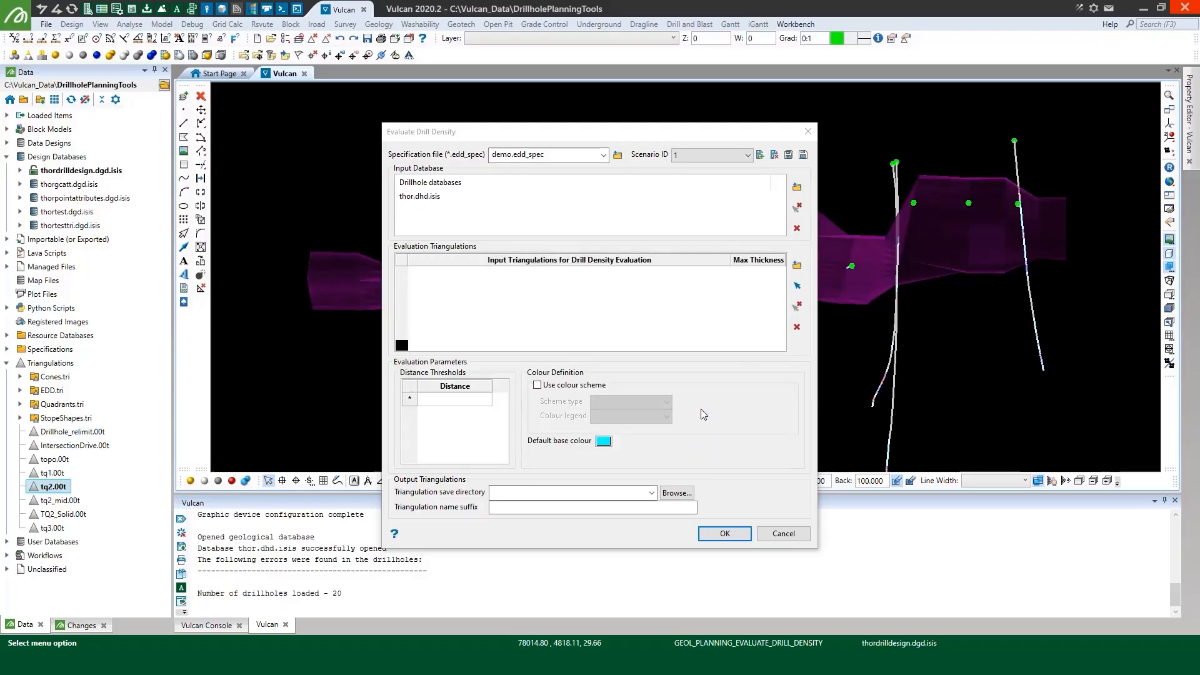
# Pick the displayed tq2.00t triangulation for evaluation and set its max thickness to 25
pyautogui.click(799, 287)
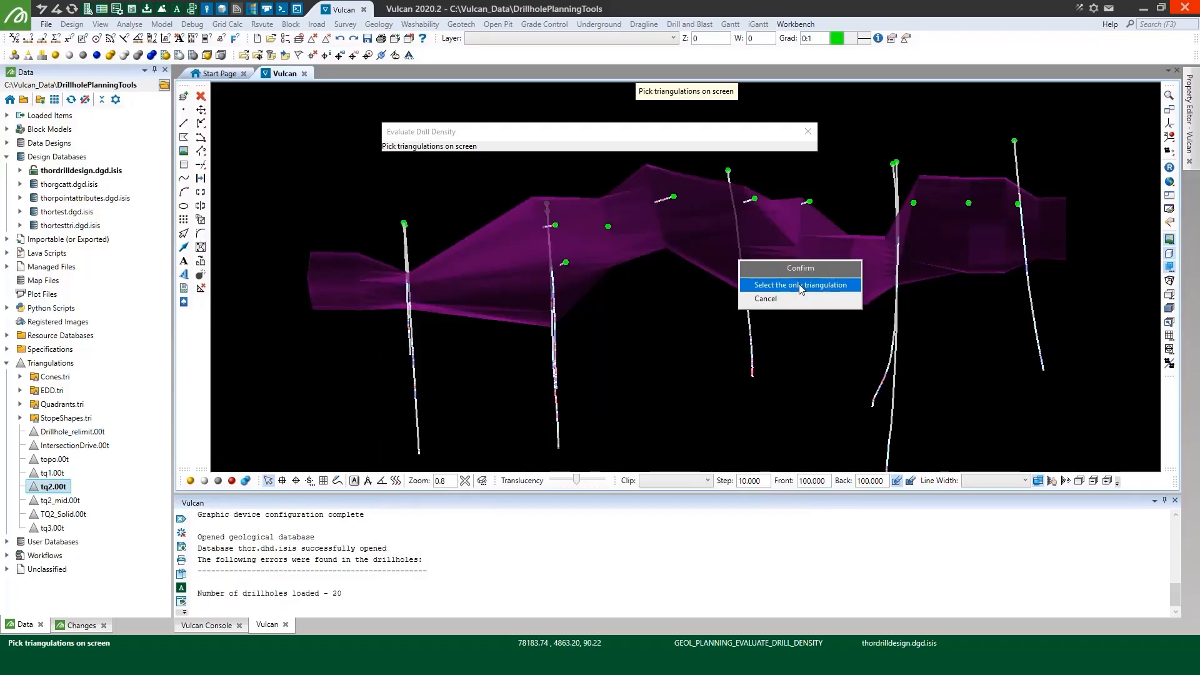
pyautogui.click(799, 283)
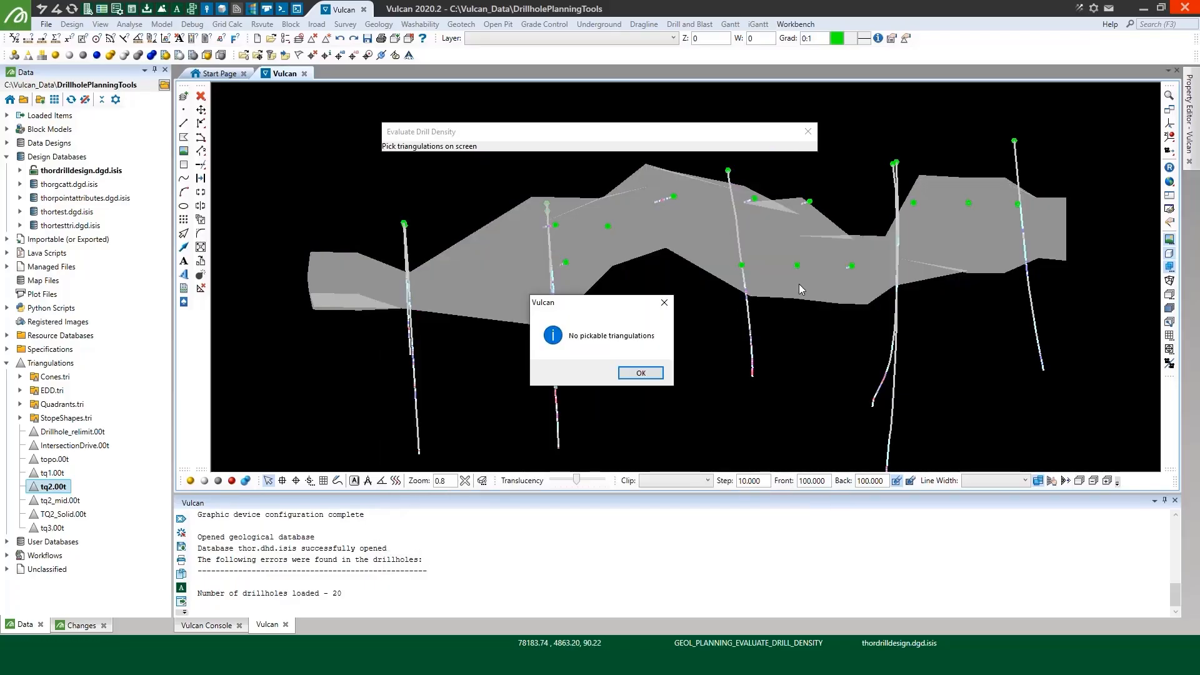
pyautogui.click(641, 374)
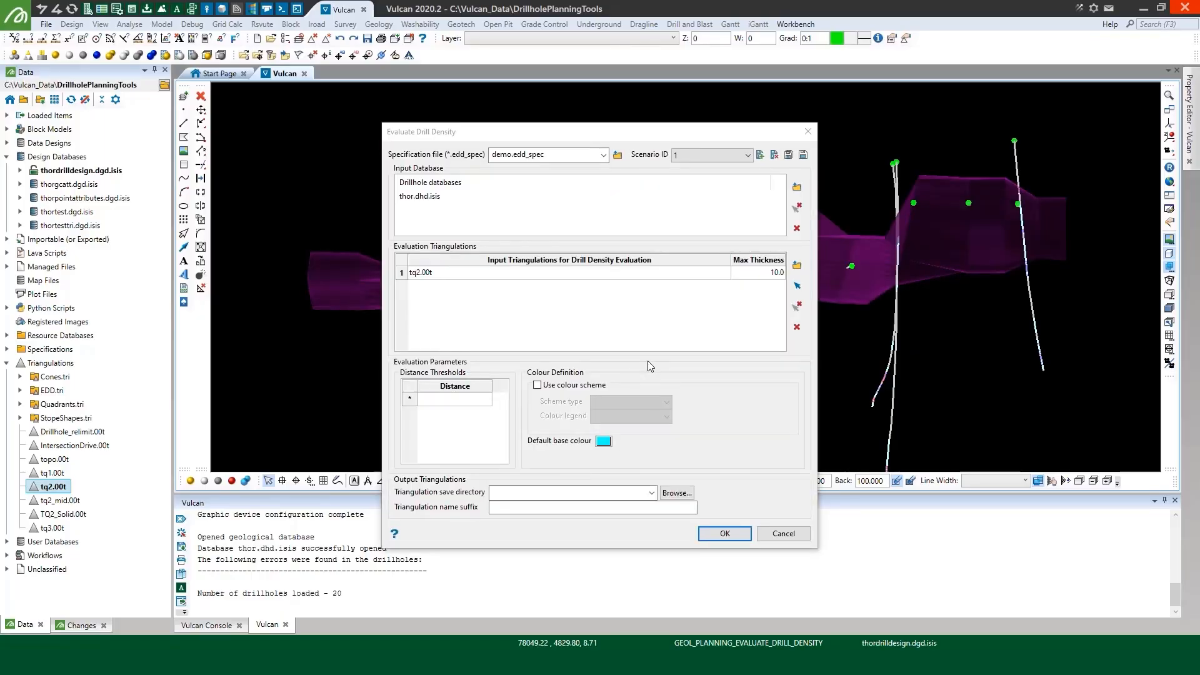
pyautogui.click(756, 274)
pyautogui.click(757, 277)
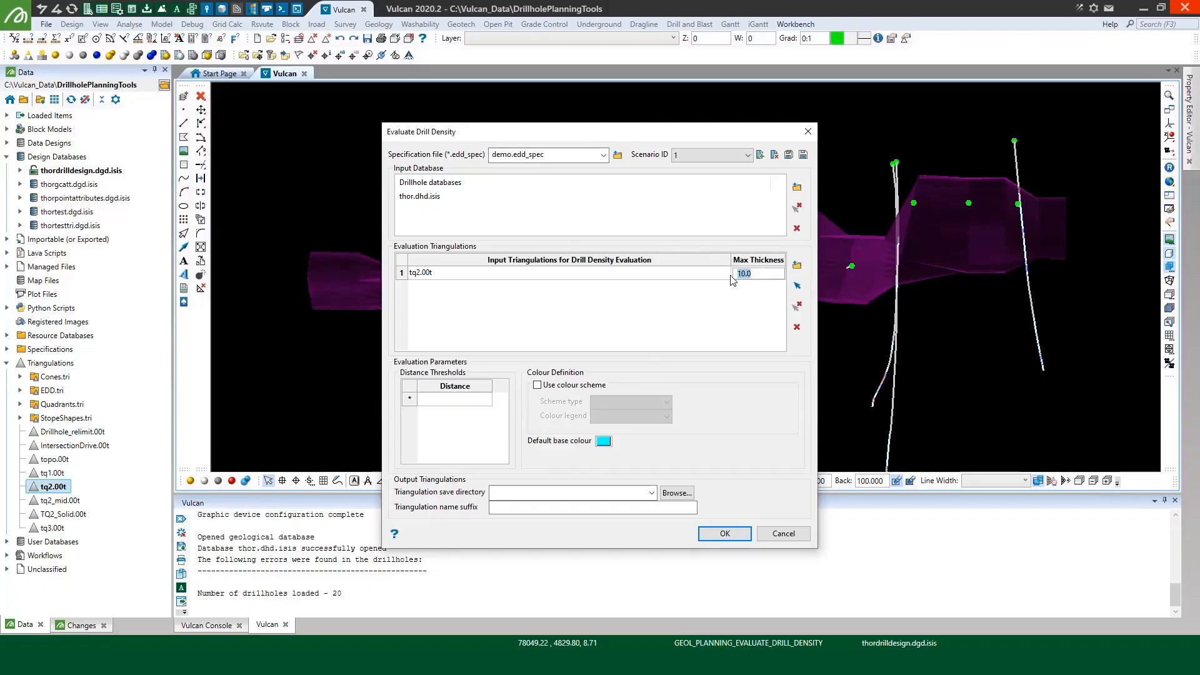
pyautogui.write('25')
pyautogui.click(702, 277)
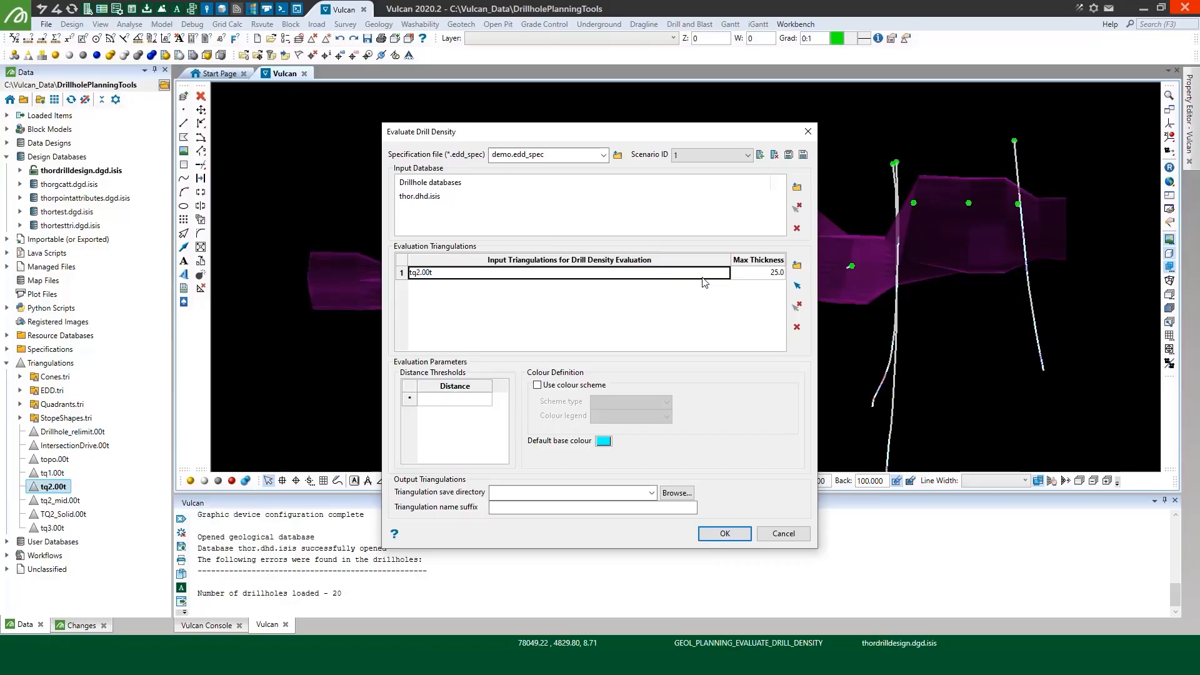
# Enter distance thresholds of 30, 60, 80 and 100 in the evaluation parameters
pyautogui.click(463, 407)
pyautogui.write('30')
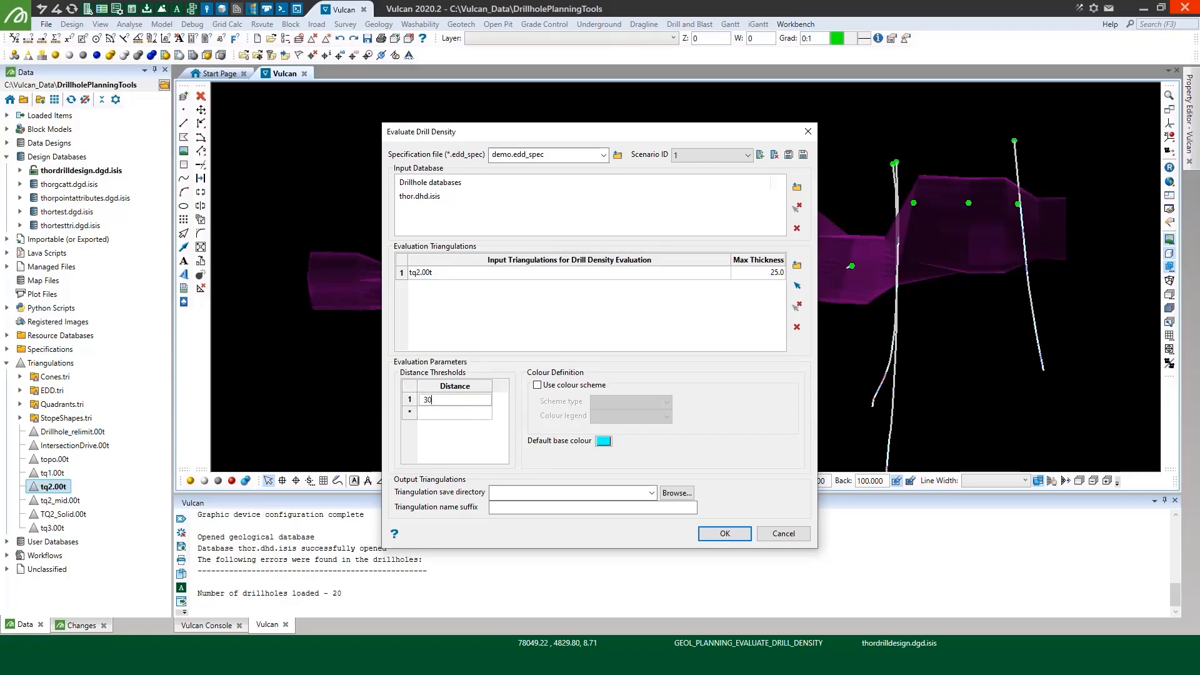
pyautogui.press('Return')
pyautogui.write('60')
pyautogui.press('Return')
pyautogui.write('80')
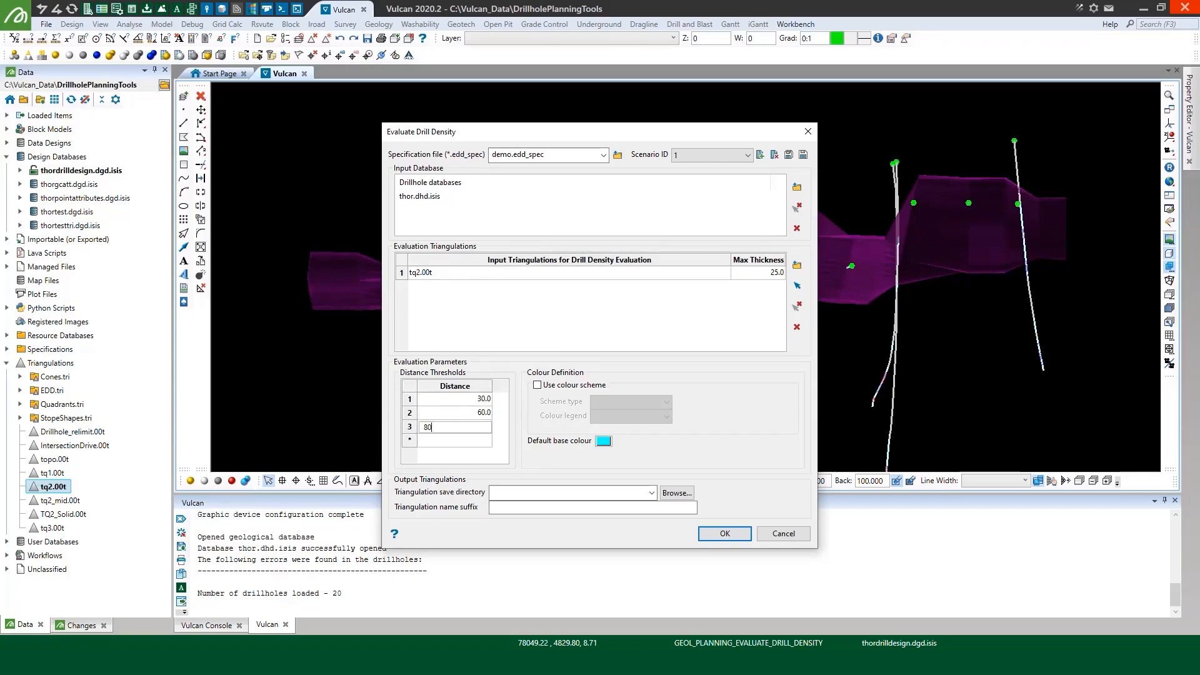
pyautogui.press('Return')
pyautogui.write('100')
pyautogui.press('Return')
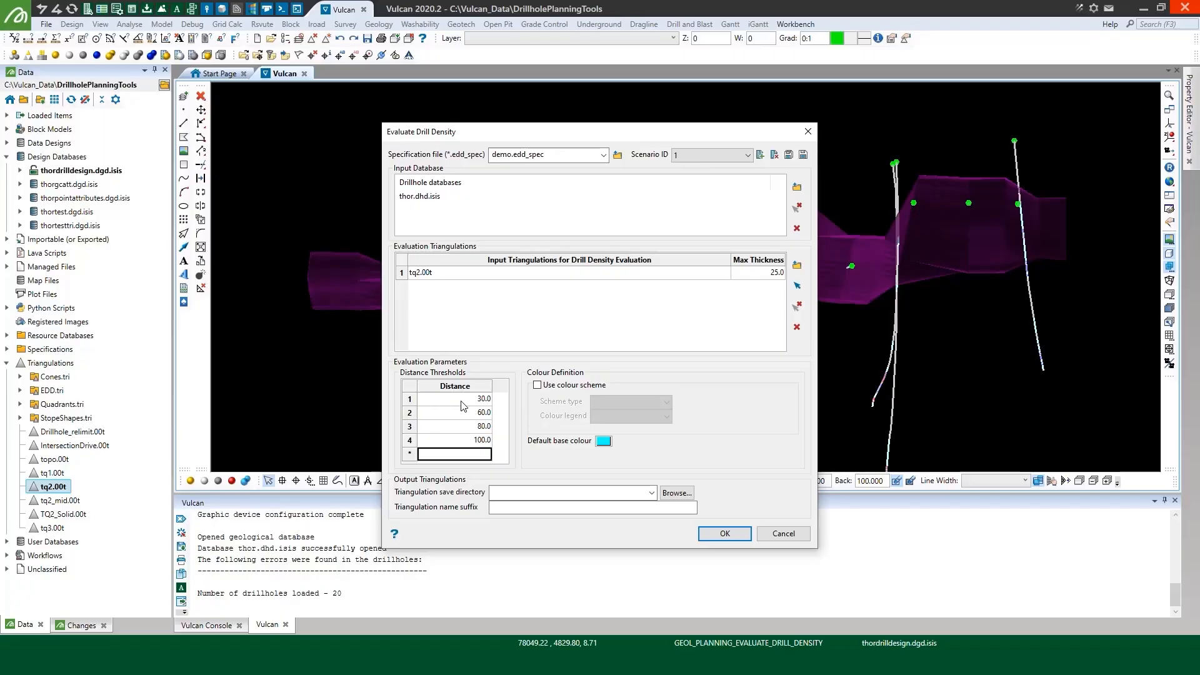
pyautogui.click(538, 385)
pyautogui.click(624, 401)
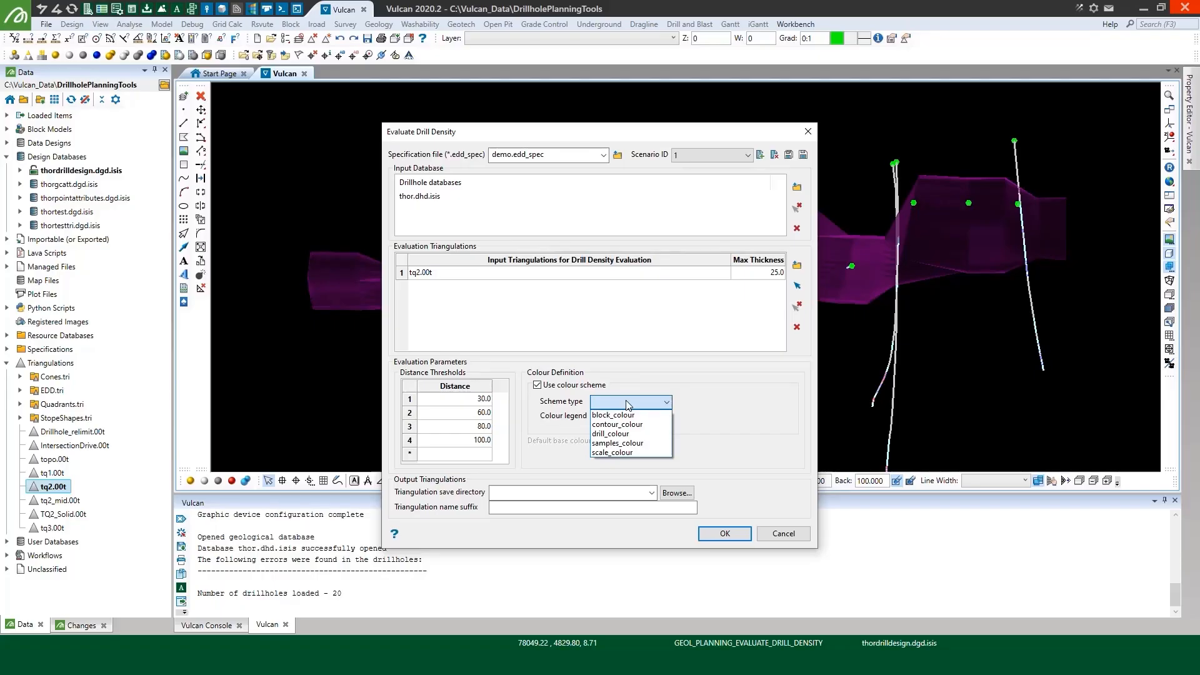
pyautogui.click(547, 388)
pyautogui.click(546, 387)
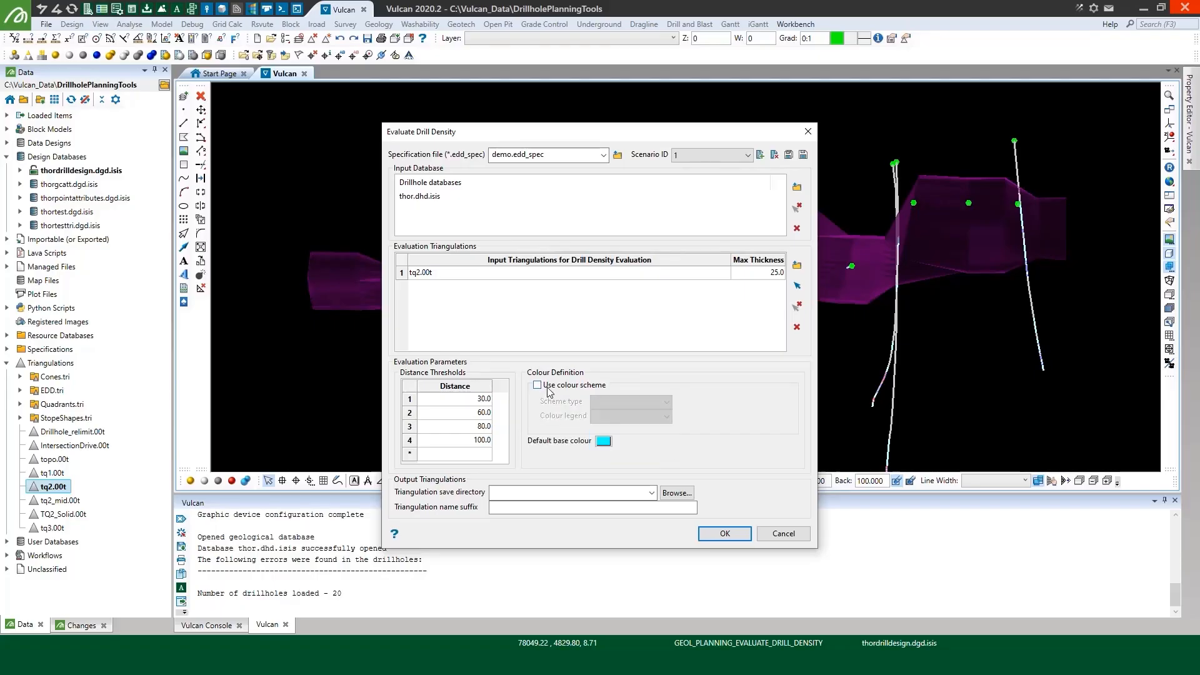
# Set the default base colour to light green and run the evaluation with EDD.tri as the triangulation save directory
pyautogui.click(604, 441)
pyautogui.click(755, 497)
pyautogui.click(680, 493)
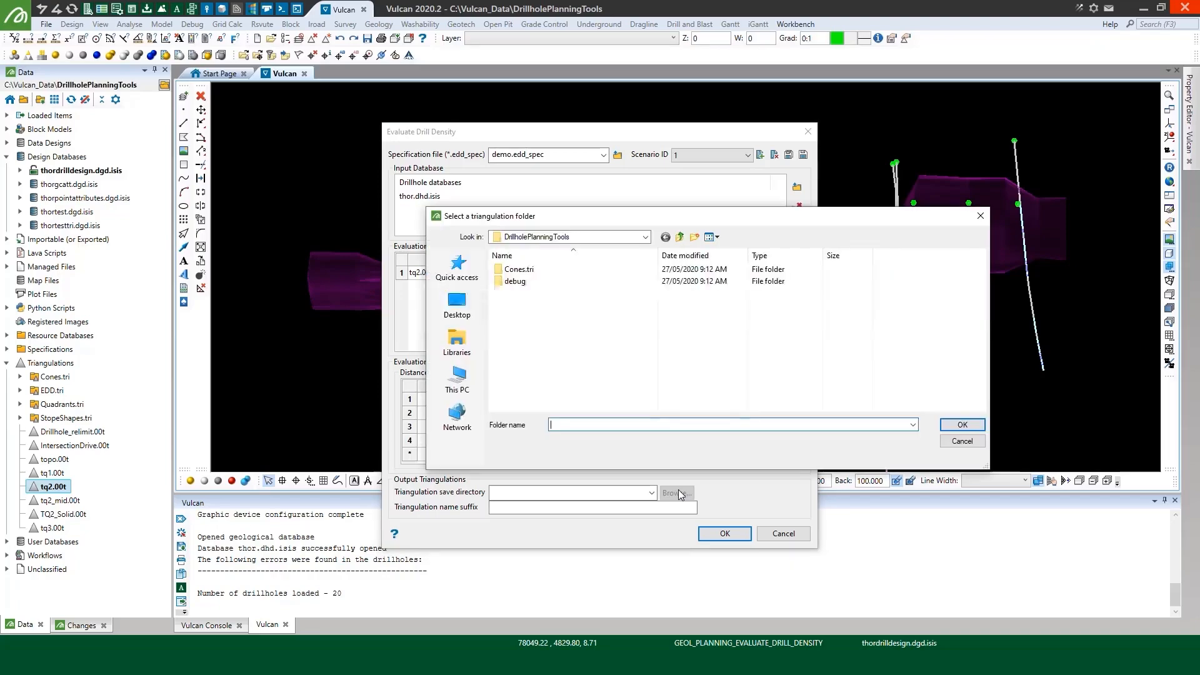
pyautogui.click(529, 329)
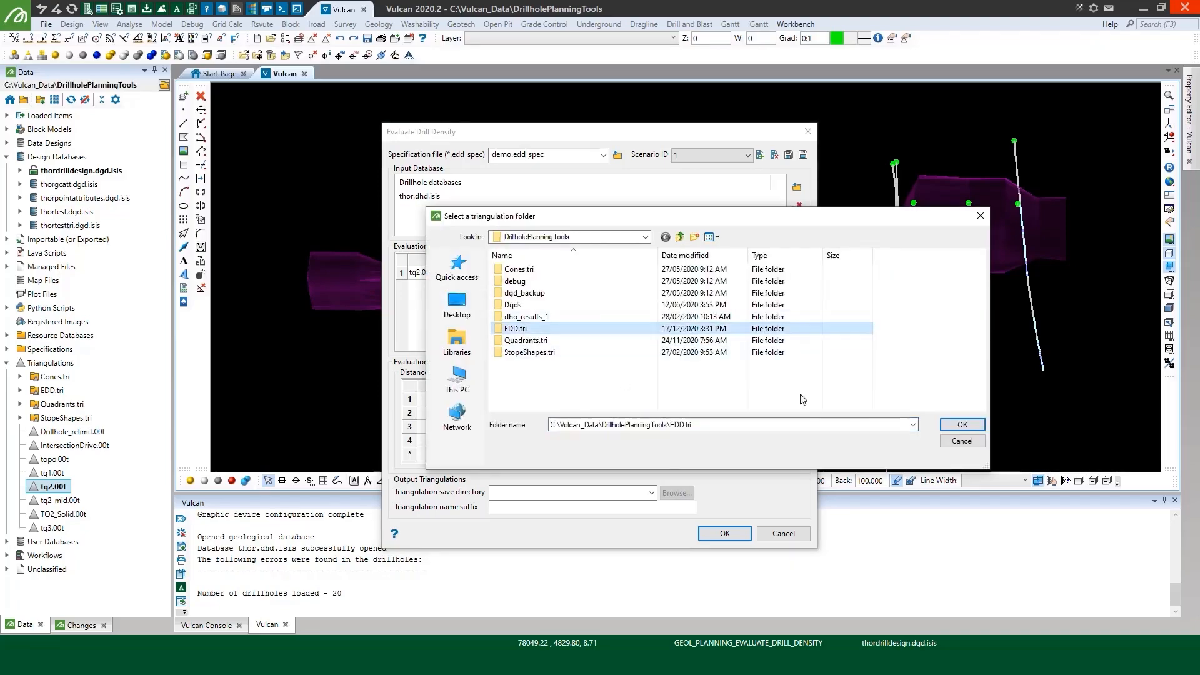
pyautogui.click(951, 425)
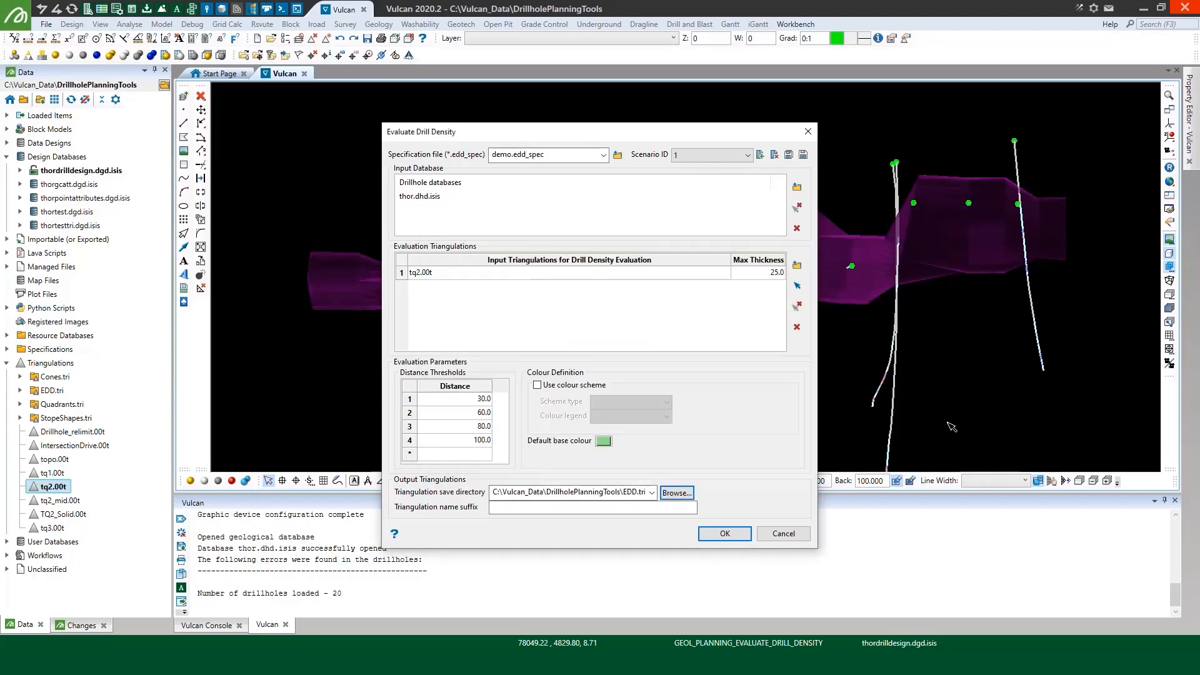
pyautogui.click(735, 538)
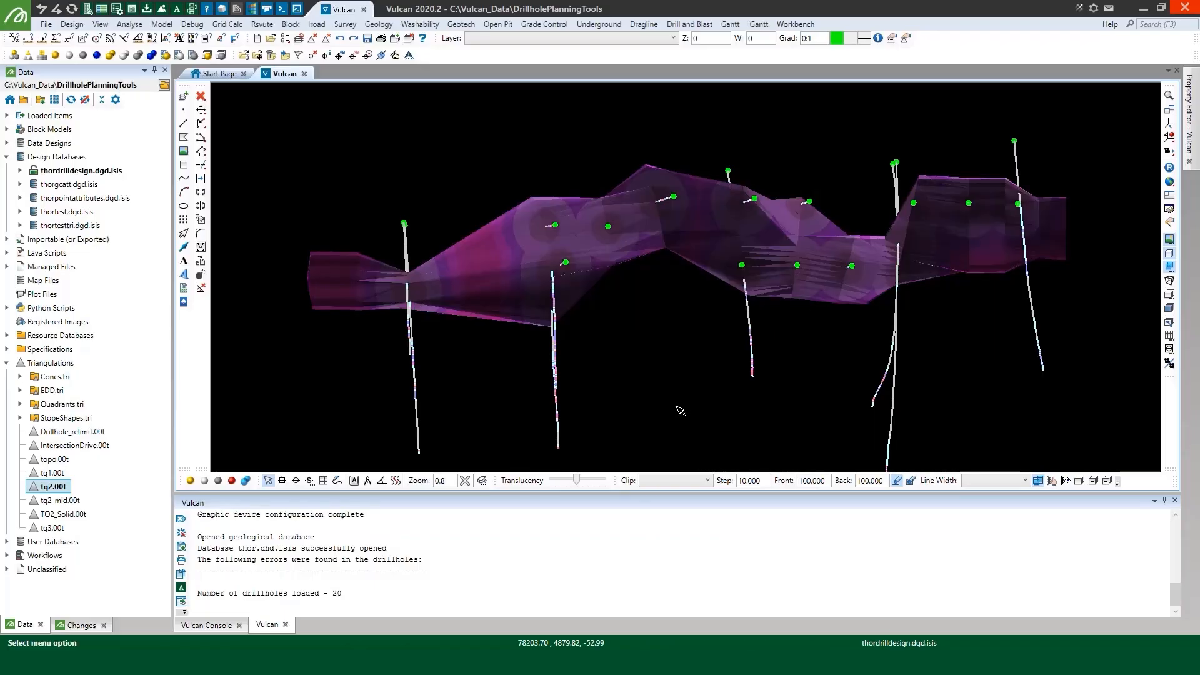
# Unload the original tq2.00t triangulation and select the distance zones one after another to inspect them
pyautogui.doubleClick(51, 486)
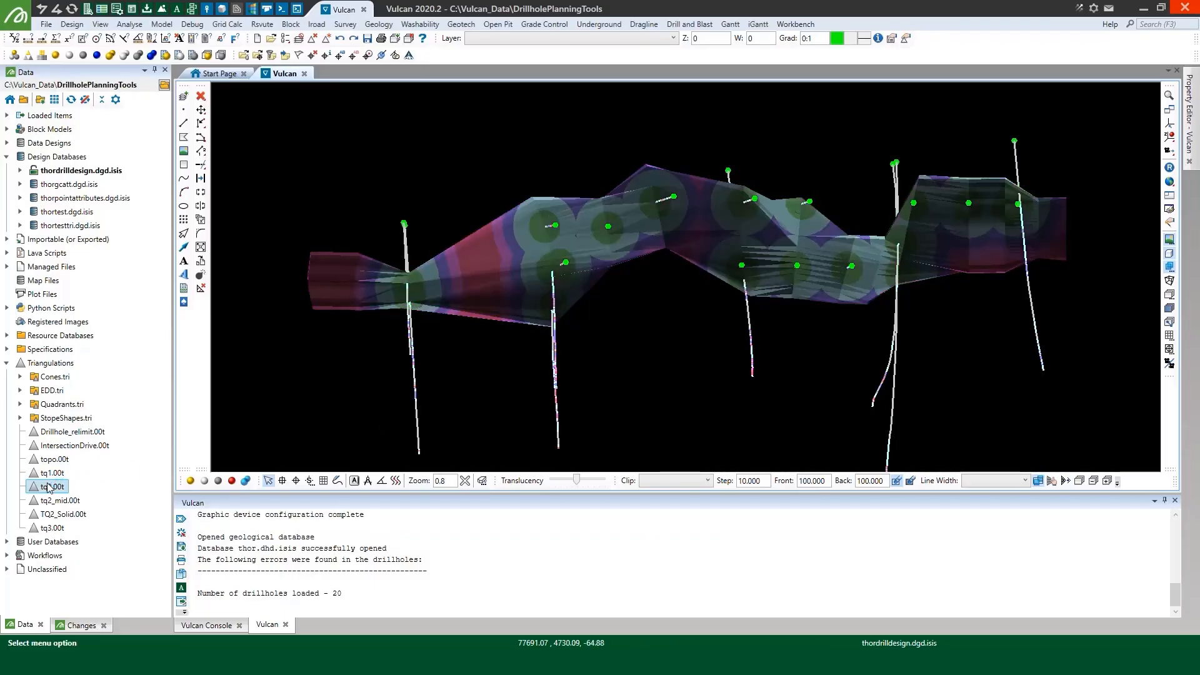
pyautogui.click(641, 207)
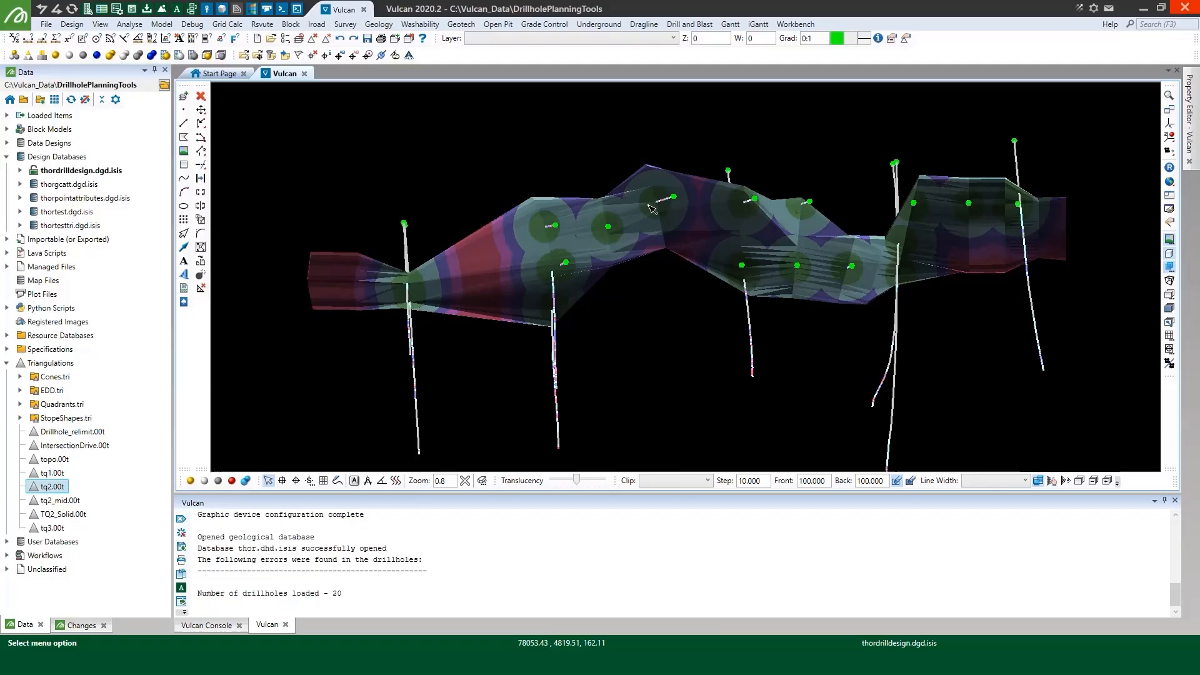
pyautogui.click(692, 204)
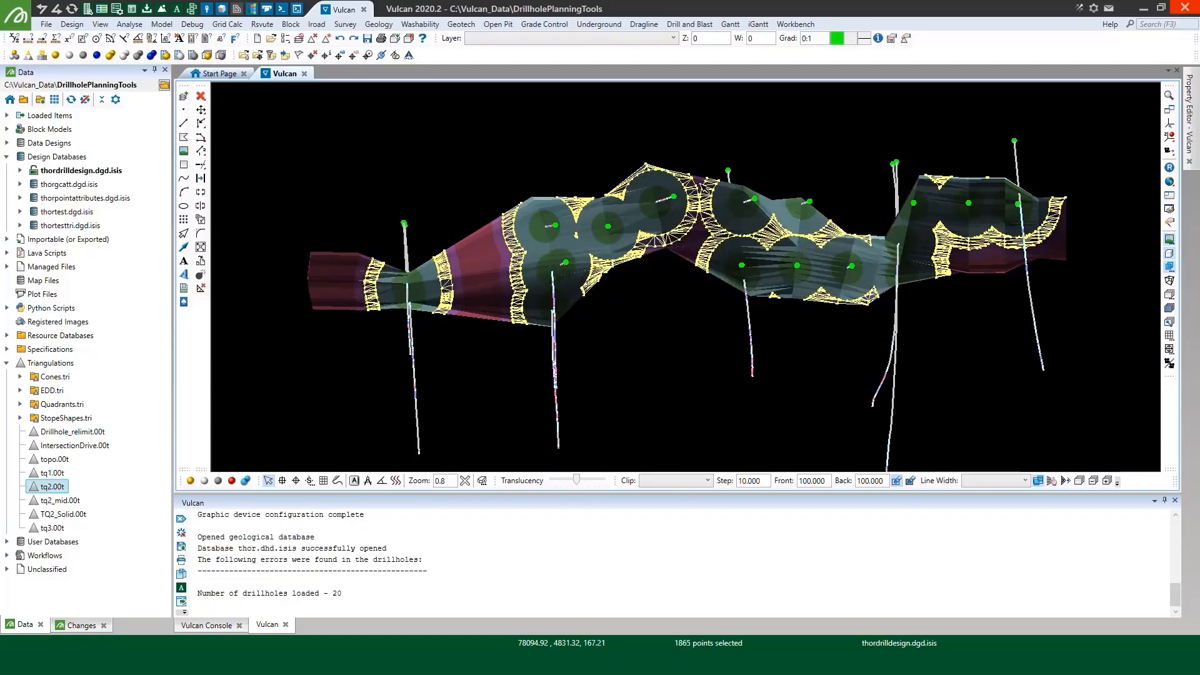
pyautogui.click(701, 183)
pyautogui.click(487, 243)
pyautogui.click(743, 359)
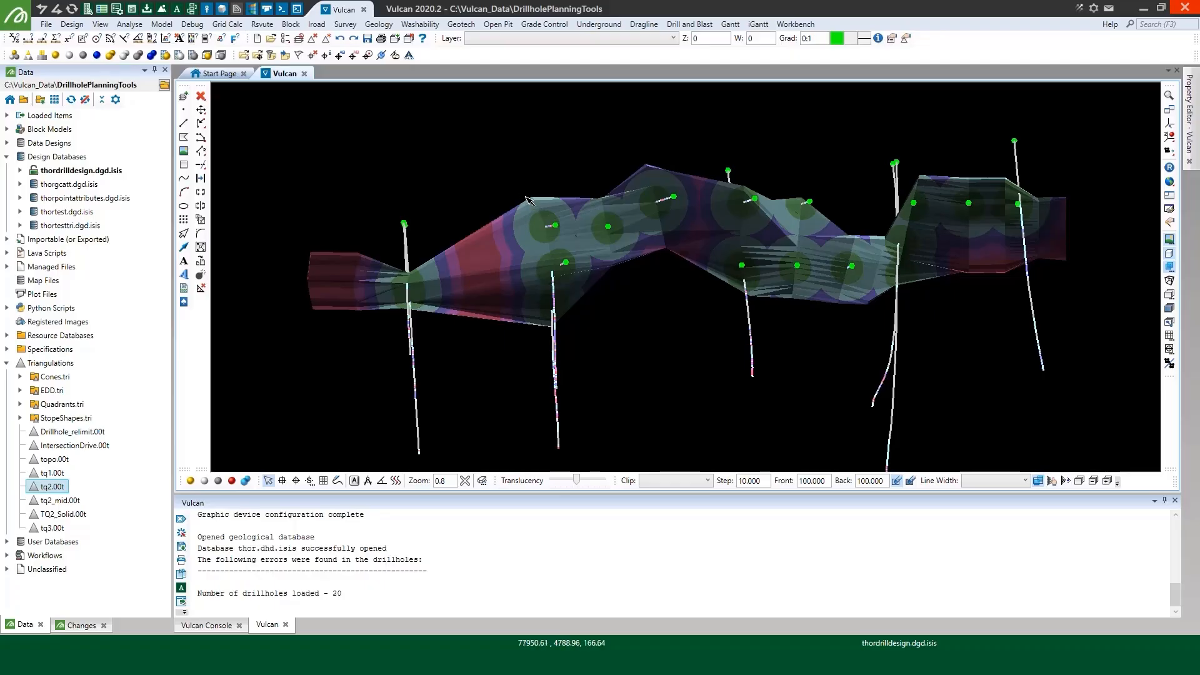
# Clear the drillholes from the display and remove the innermost zone triangulation around the drillhole intersections
pyautogui.click(311, 59)
pyautogui.rightClick(543, 222)
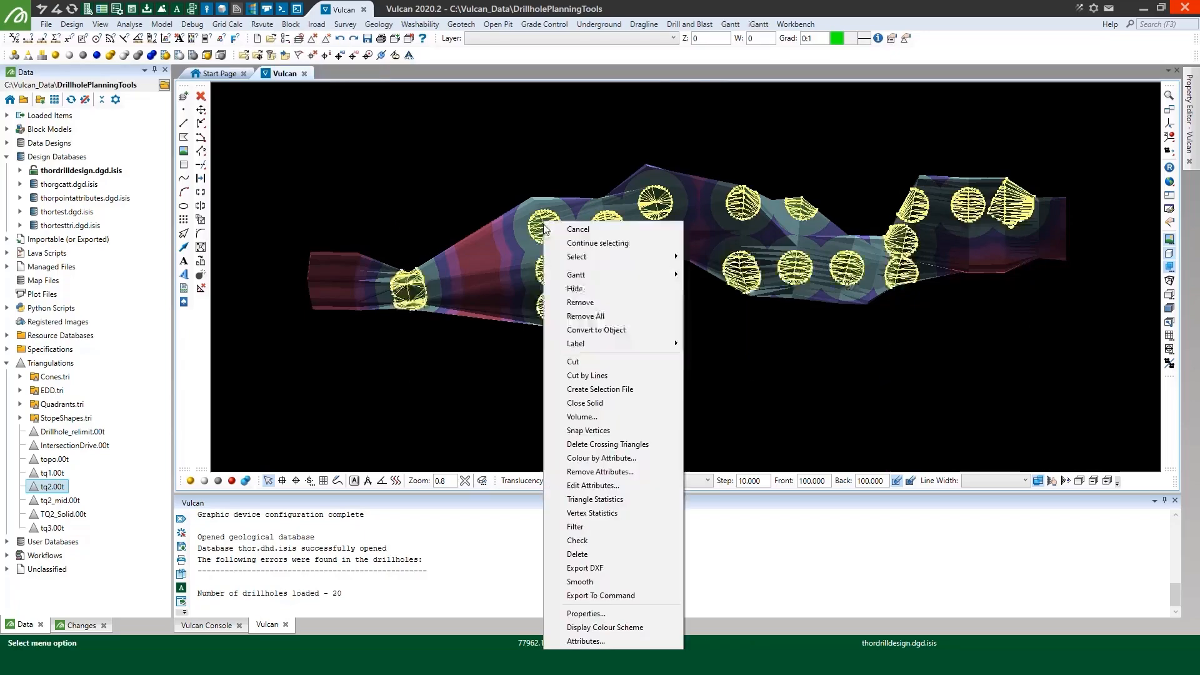
pyautogui.click(673, 302)
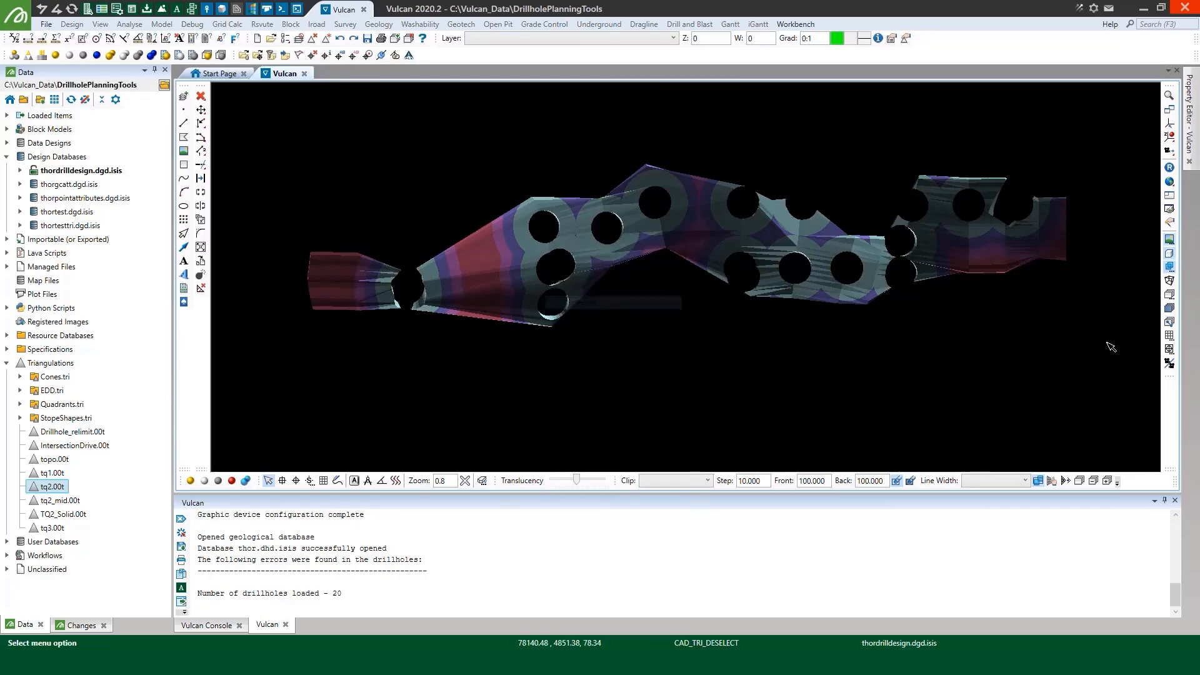
# Select all the remaining distance zone triangulations around the drillhole openings and merge them into one triangulation
pyautogui.moveTo(353, 141); pyautogui.dragTo(263, 123)
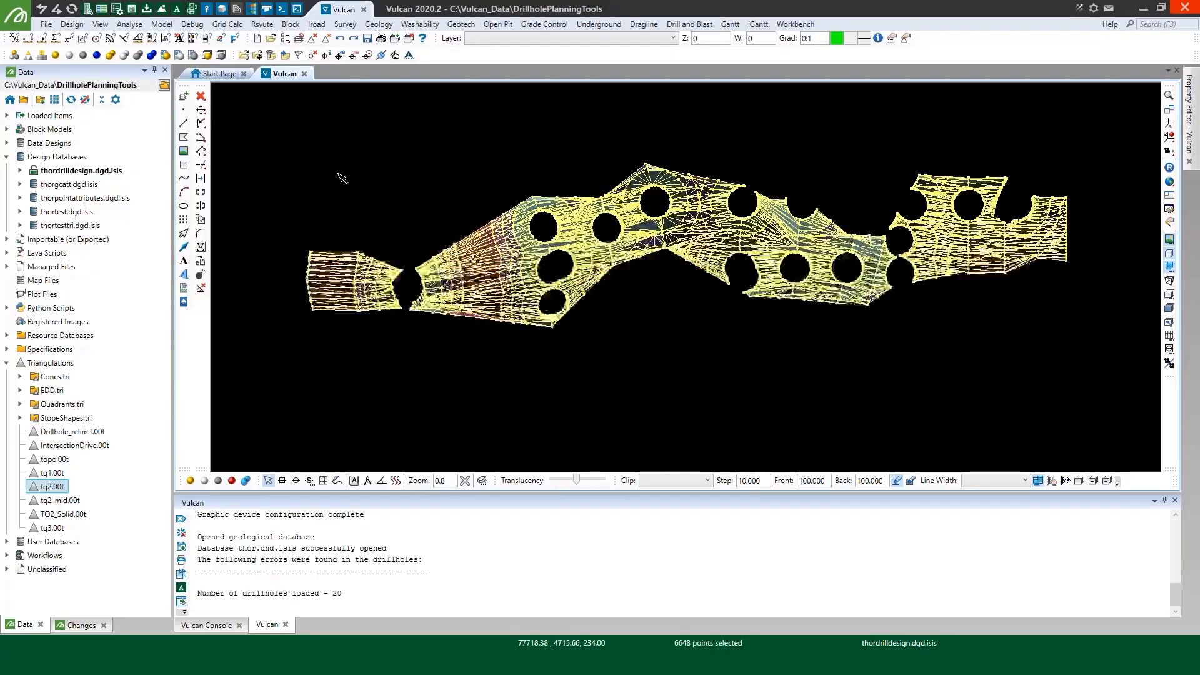
pyautogui.rightClick(504, 231)
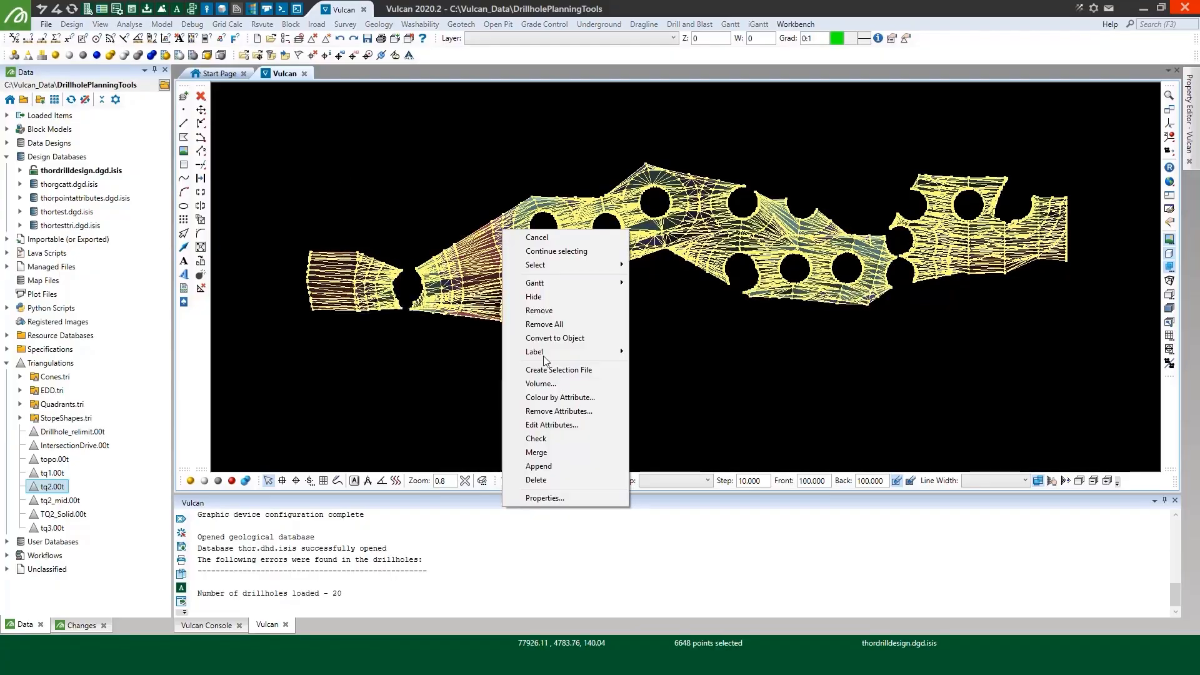
pyautogui.click(539, 452)
pyautogui.click(594, 399)
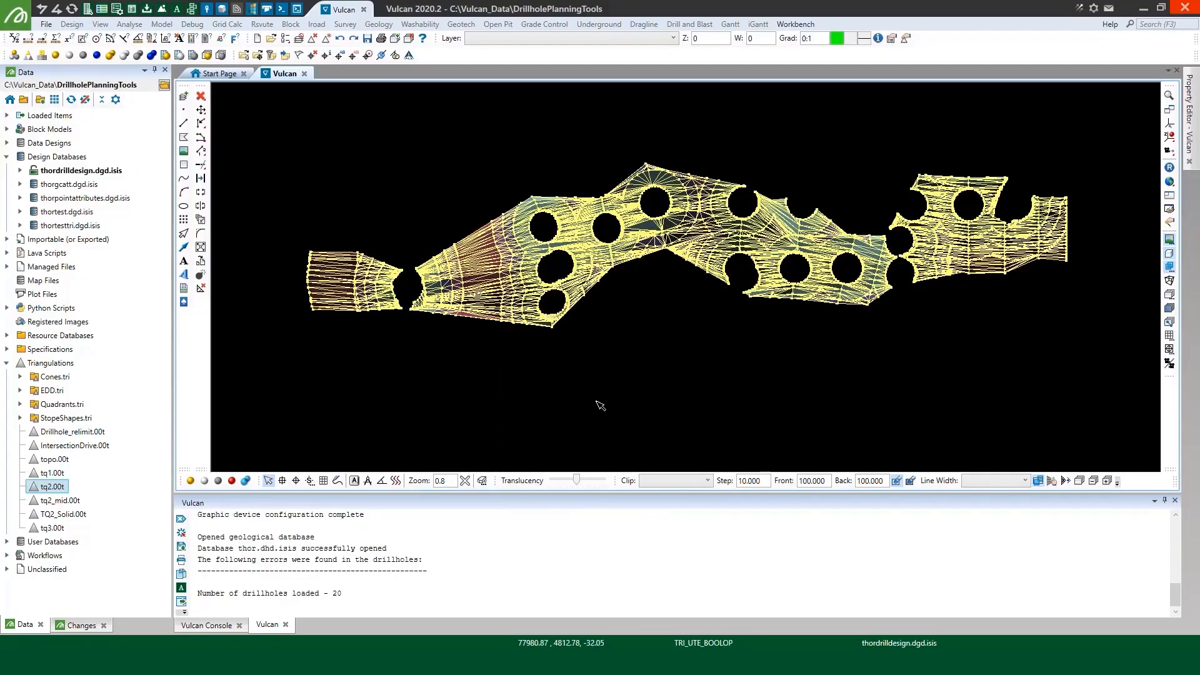
pyautogui.click(728, 473)
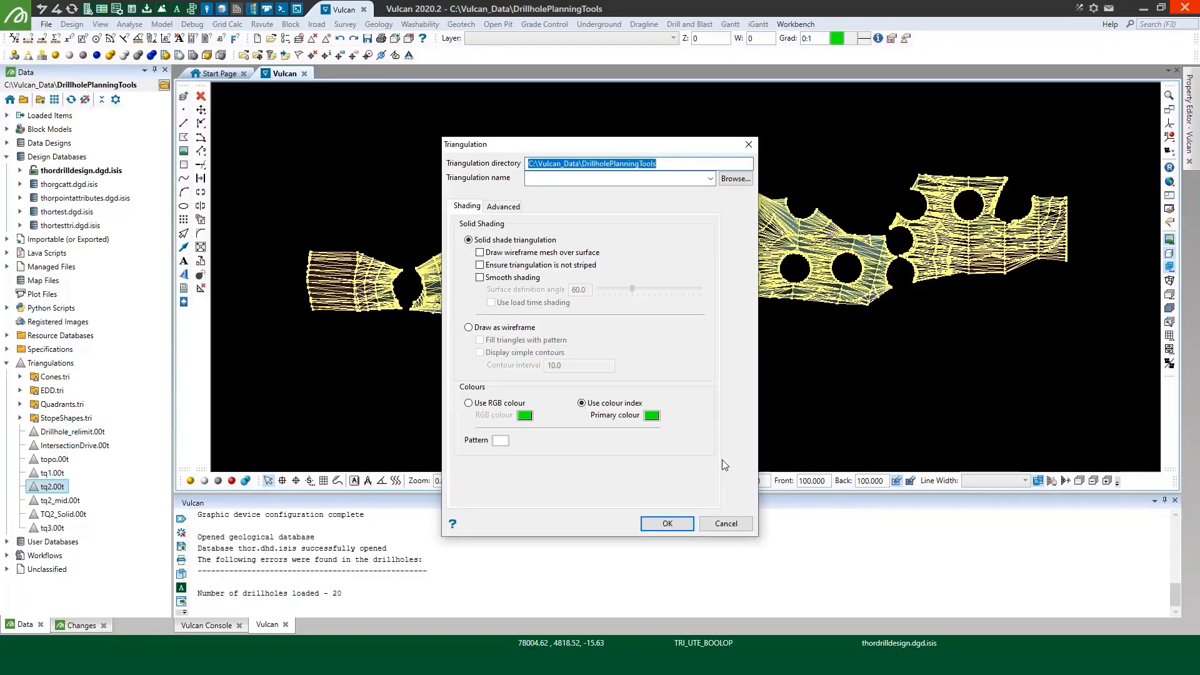
# Save the merged triangulation as Targets.00t in the EDD.tri folder with solid shading
pyautogui.click(746, 180)
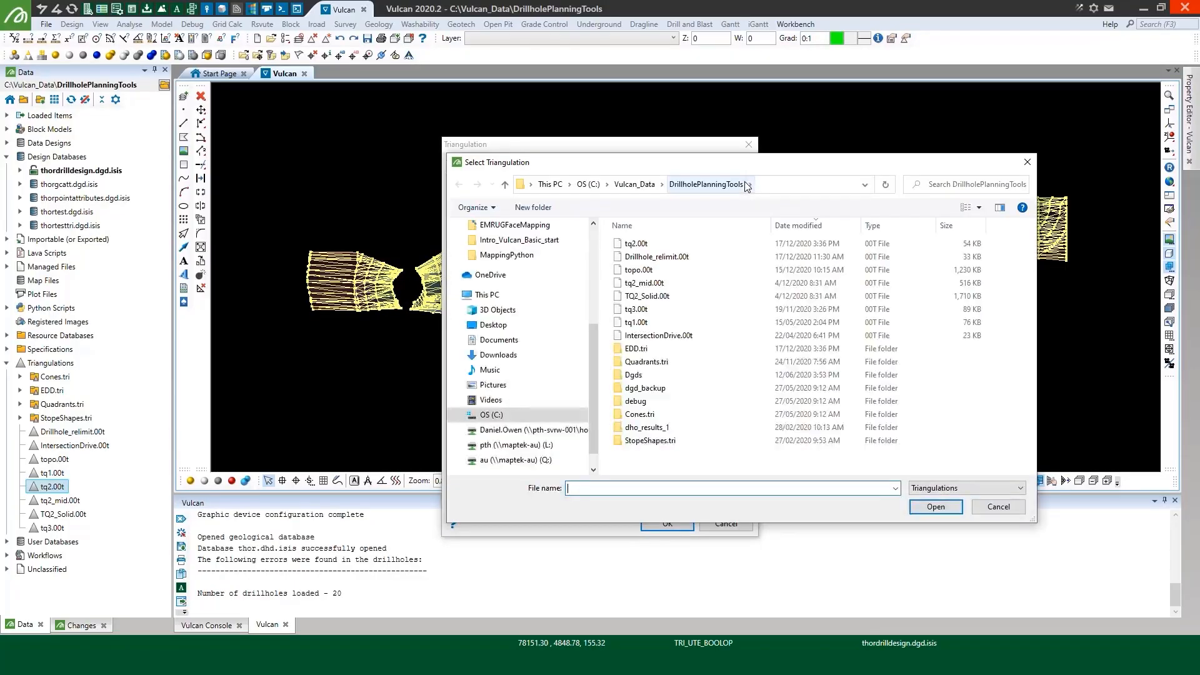
pyautogui.click(935, 506)
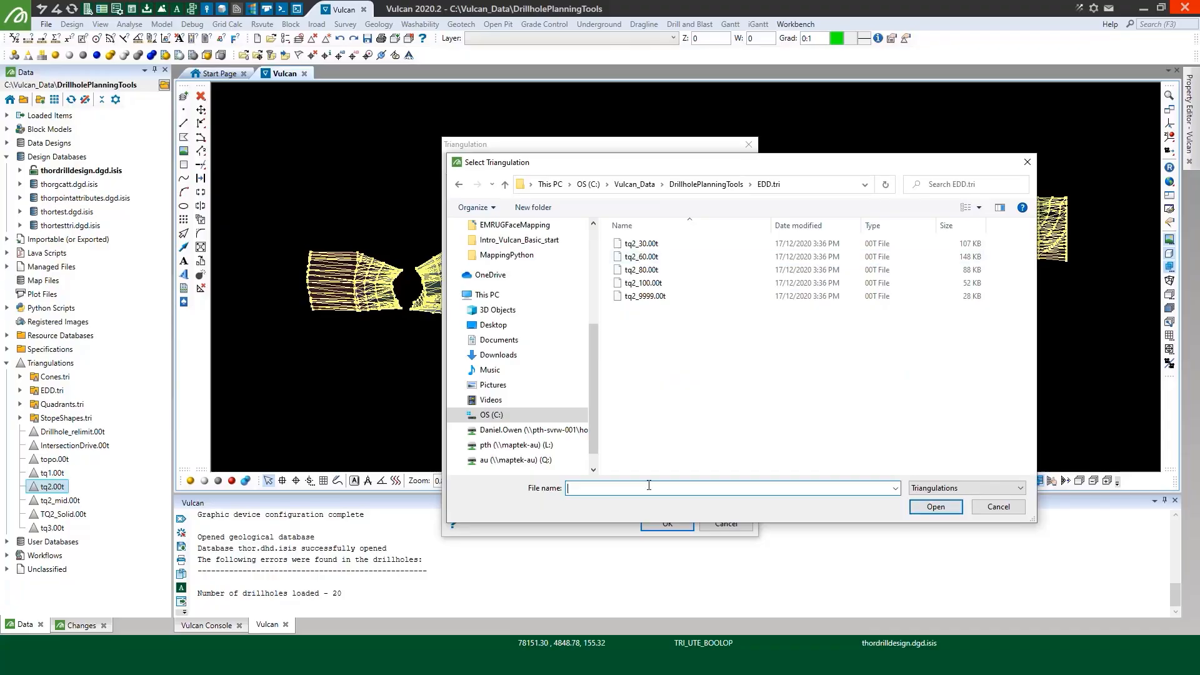
pyautogui.write('Targets')
pyautogui.press('Return')
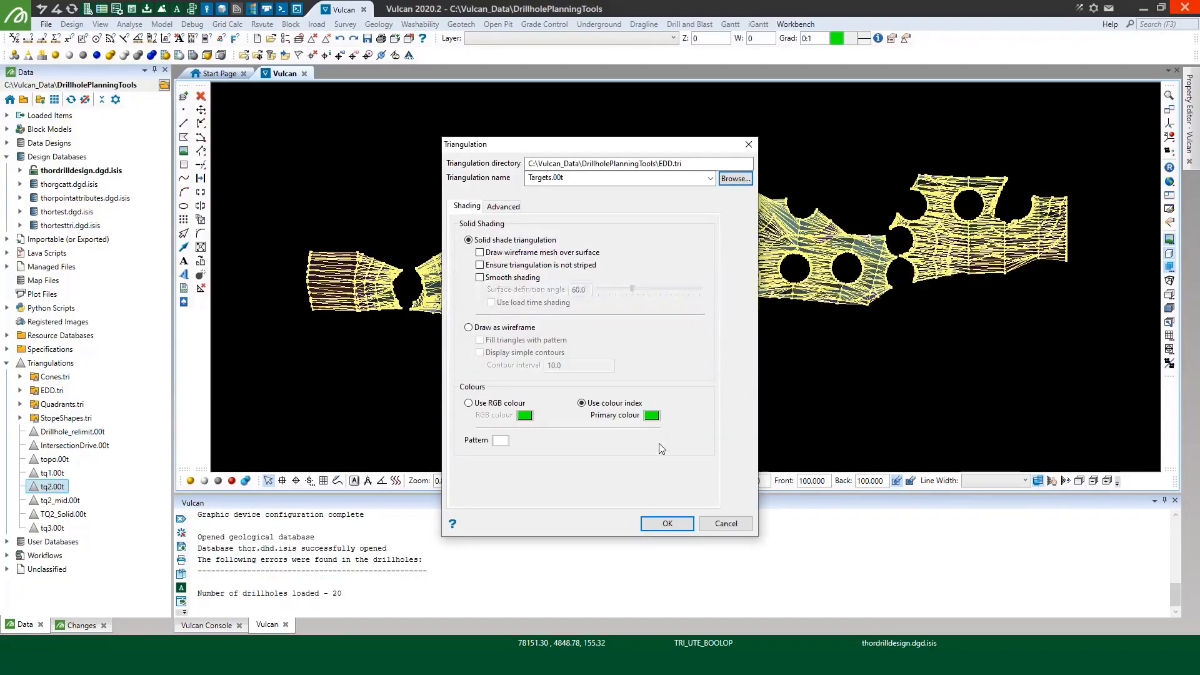
pyautogui.click(667, 524)
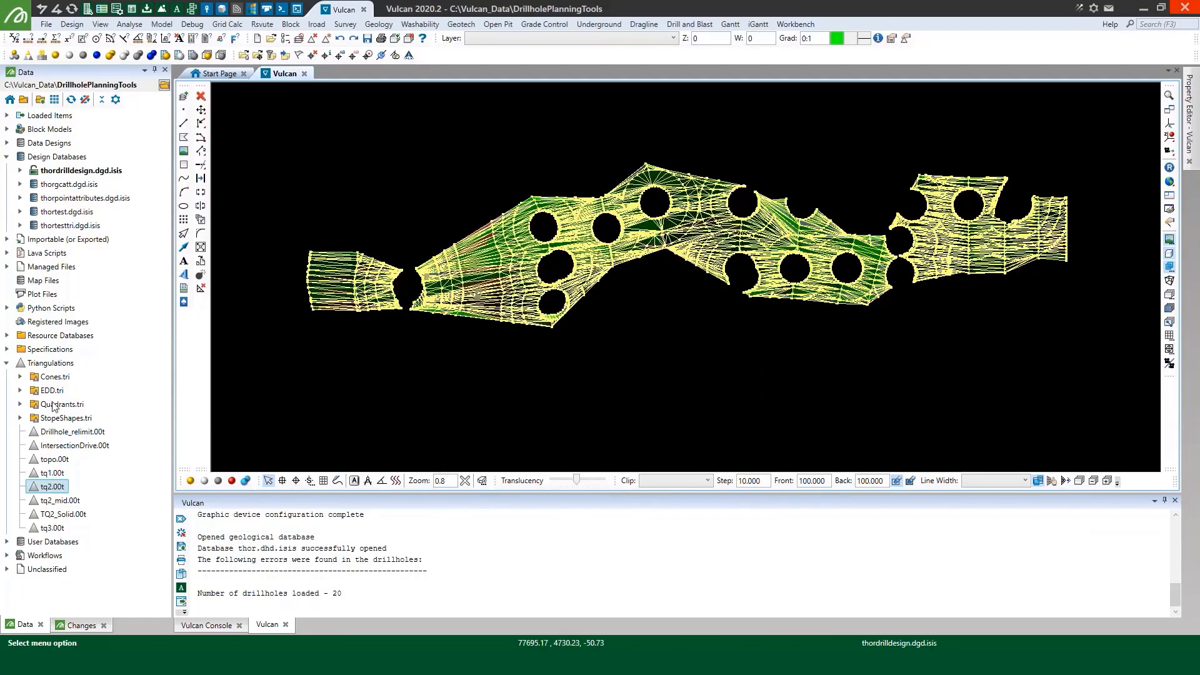
# Unload the tq2_60, tq2_80, tq2_100 and tq2_9999 zone triangulations from the EDD.tri folder
pyautogui.click(20, 390)
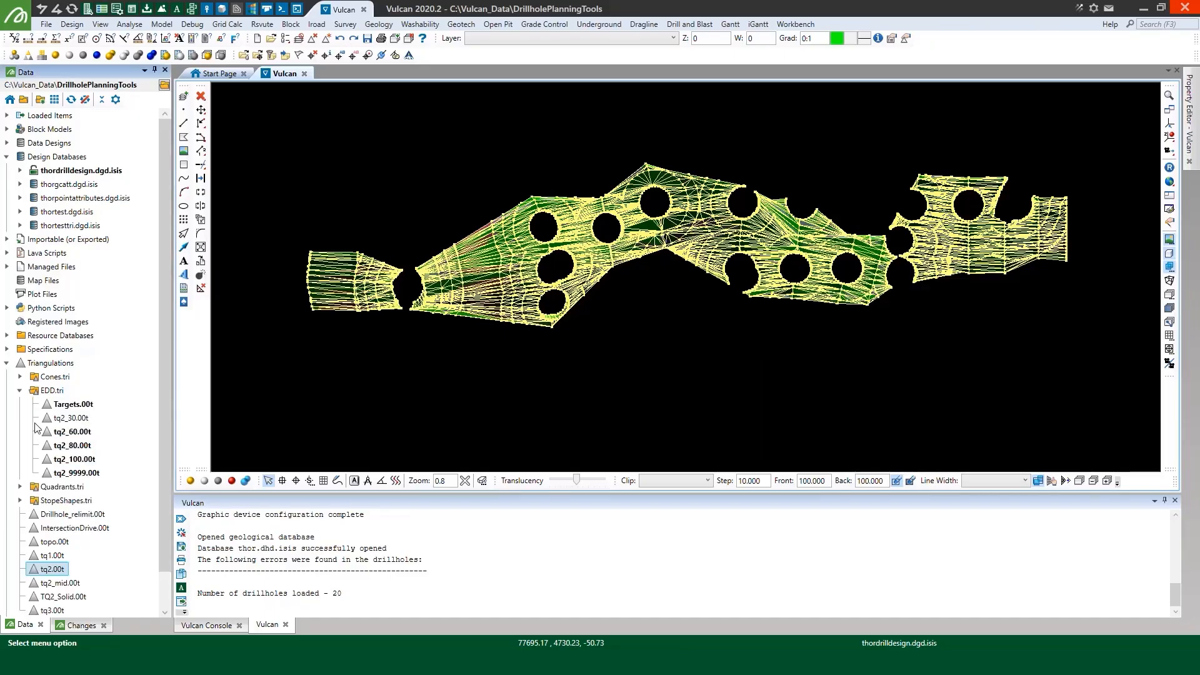
pyautogui.click(63, 431)
pyautogui.keyDown('shift'); pyautogui.click(76, 473); pyautogui.keyUp('shift')
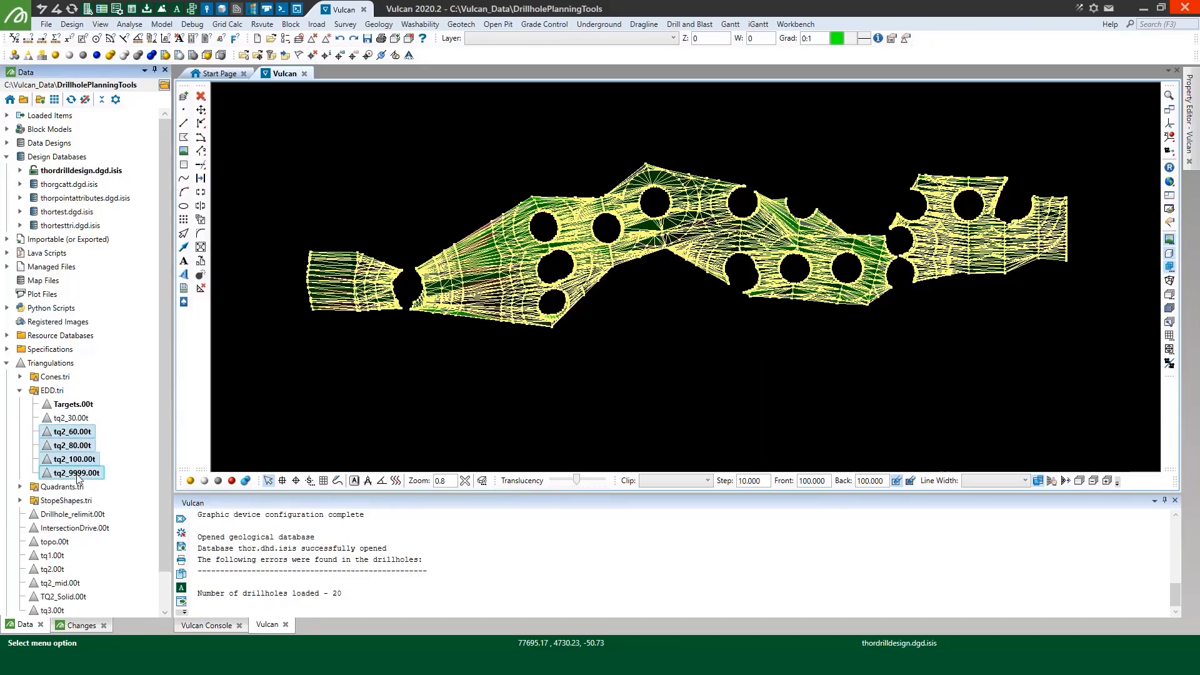
pyautogui.rightClick(77, 474)
pyautogui.click(113, 496)
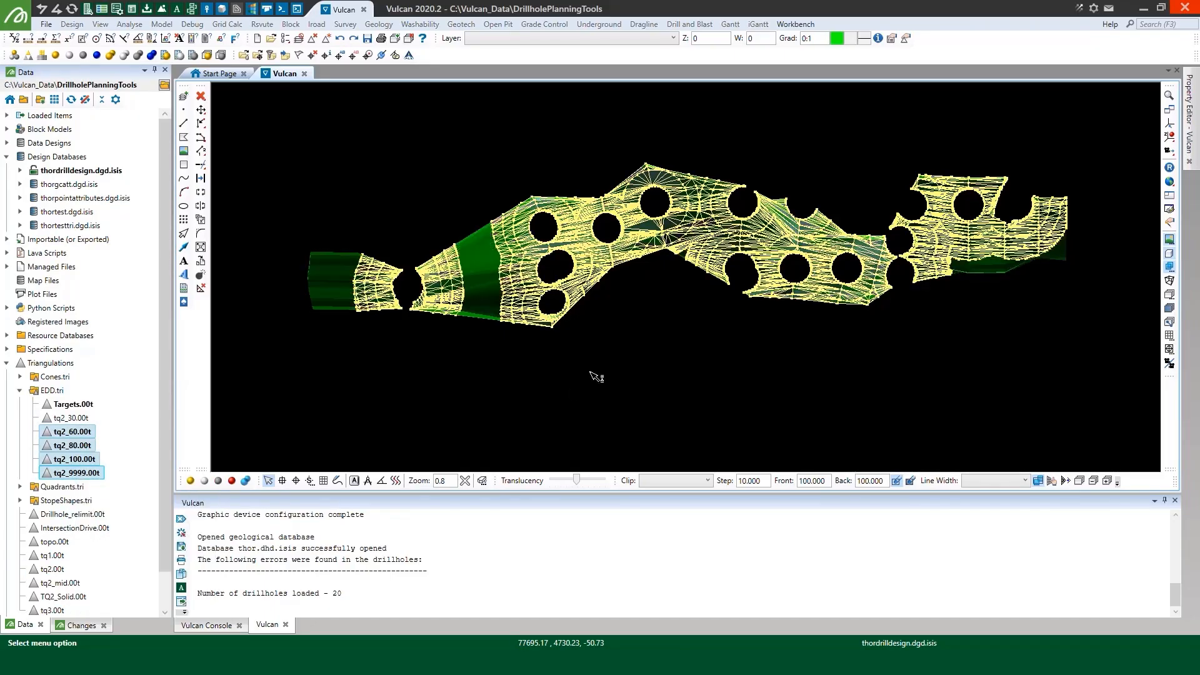
# Make the merged Targets triangulation translucent
pyautogui.click(246, 480)
pyautogui.click(492, 288)
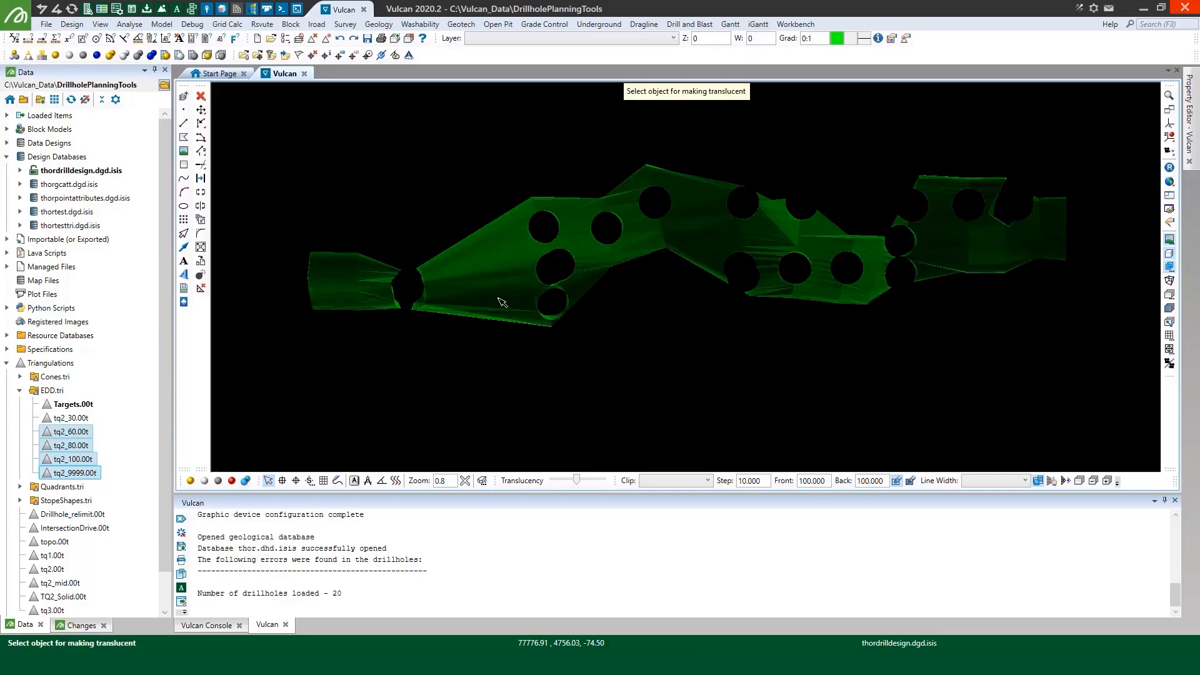
pyautogui.rightClick(680, 348)
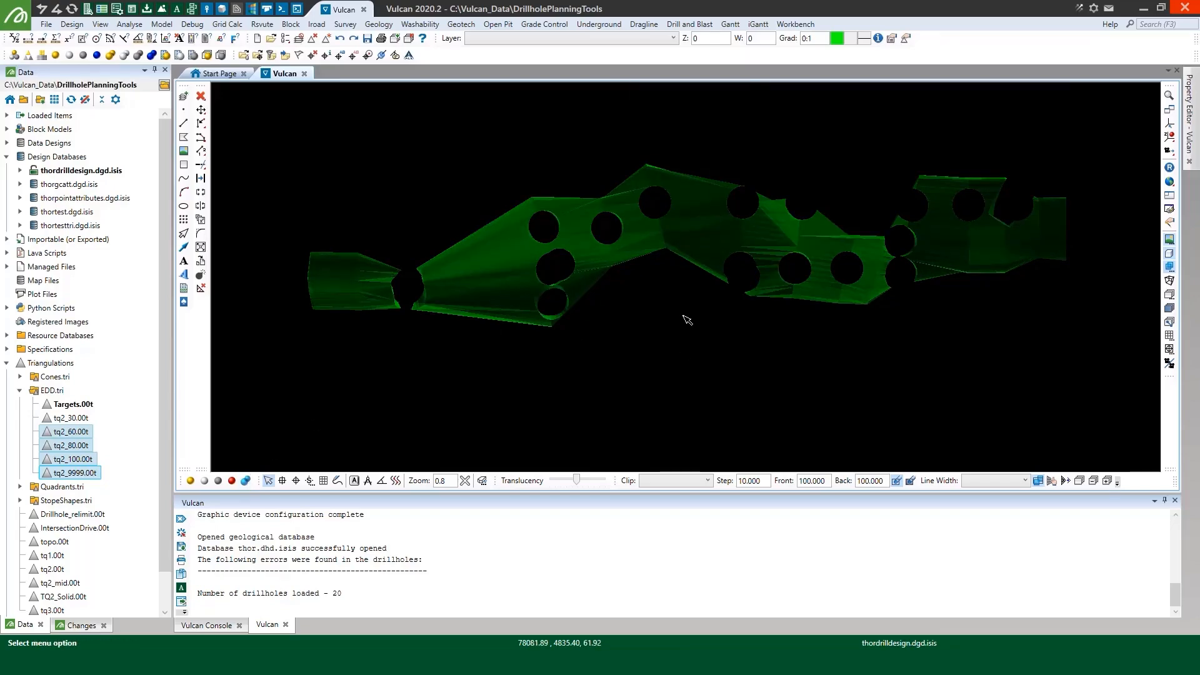
# Start Create Drill Targets with a specification file named demo and add a new scenario named 1
pyautogui.click(375, 27)
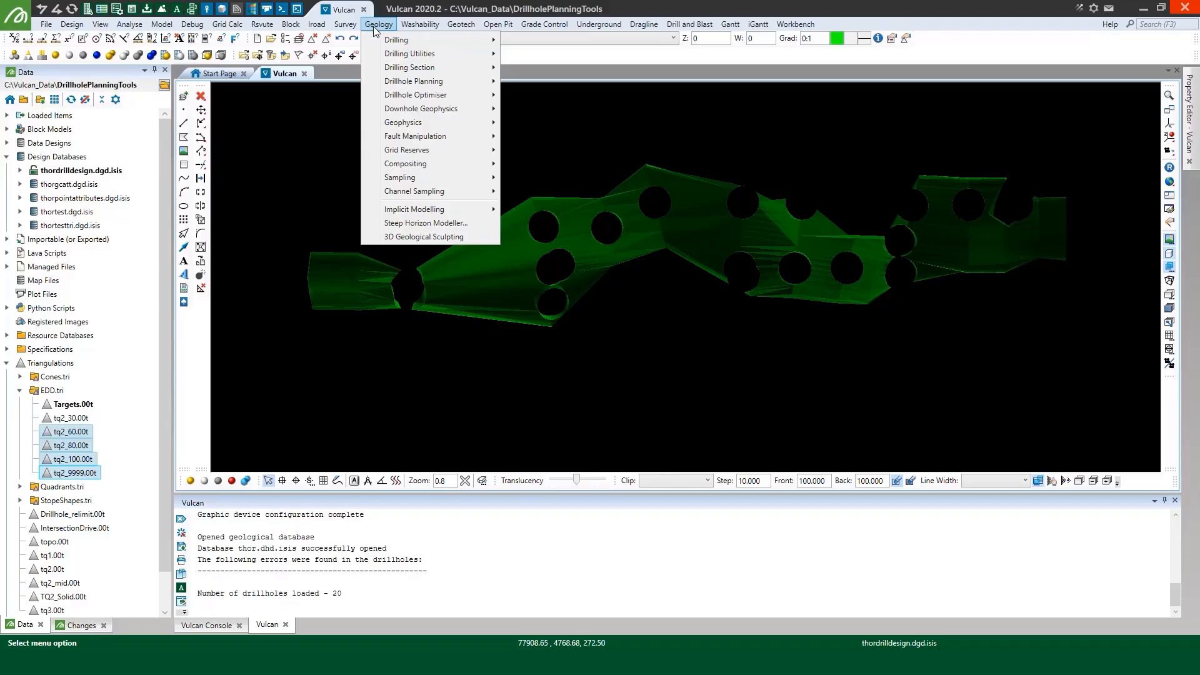
pyautogui.moveTo(430, 82)
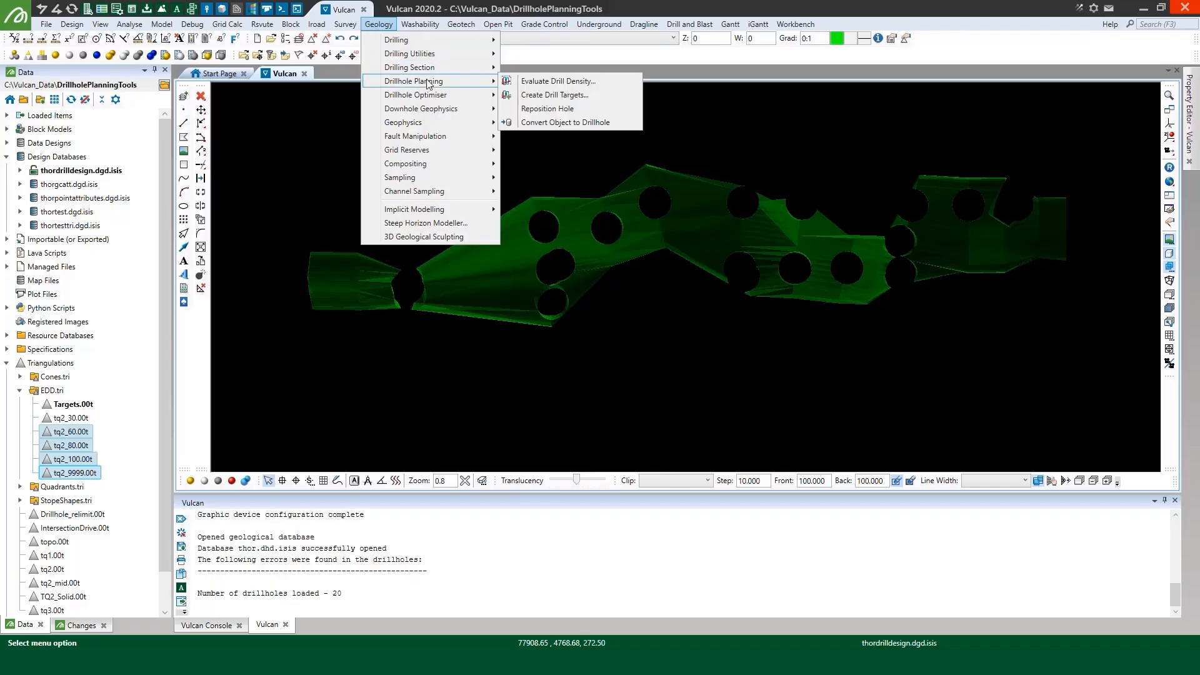
pyautogui.click(587, 95)
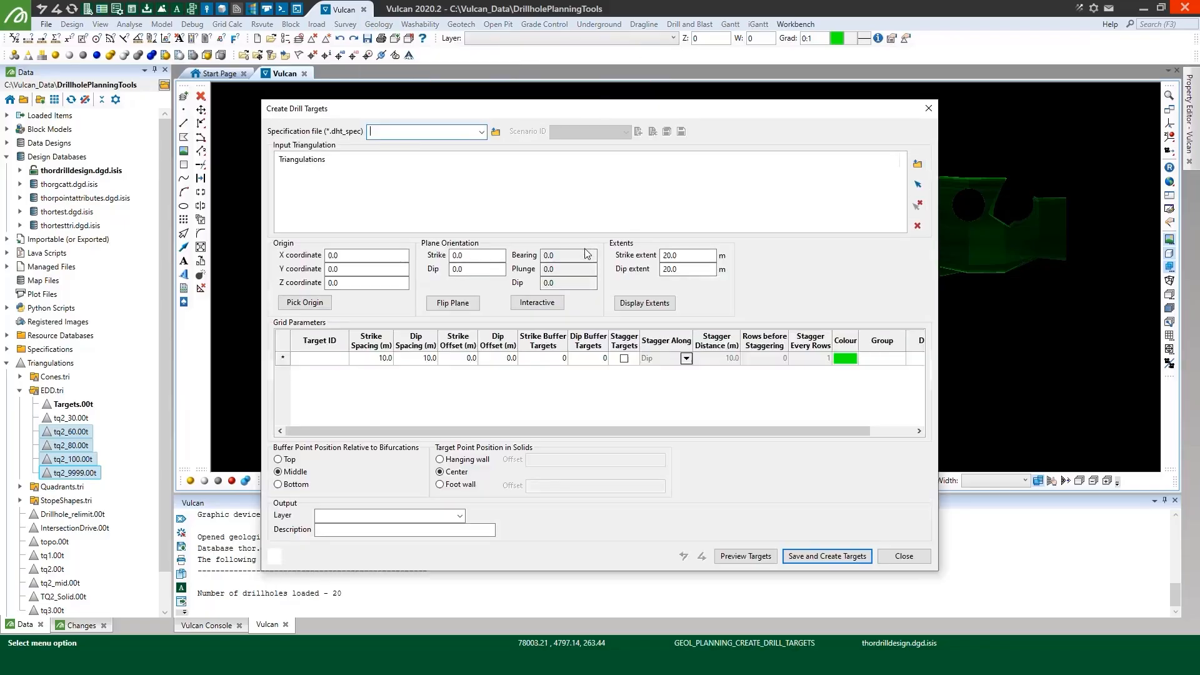
pyautogui.write('demo.dht_spec')
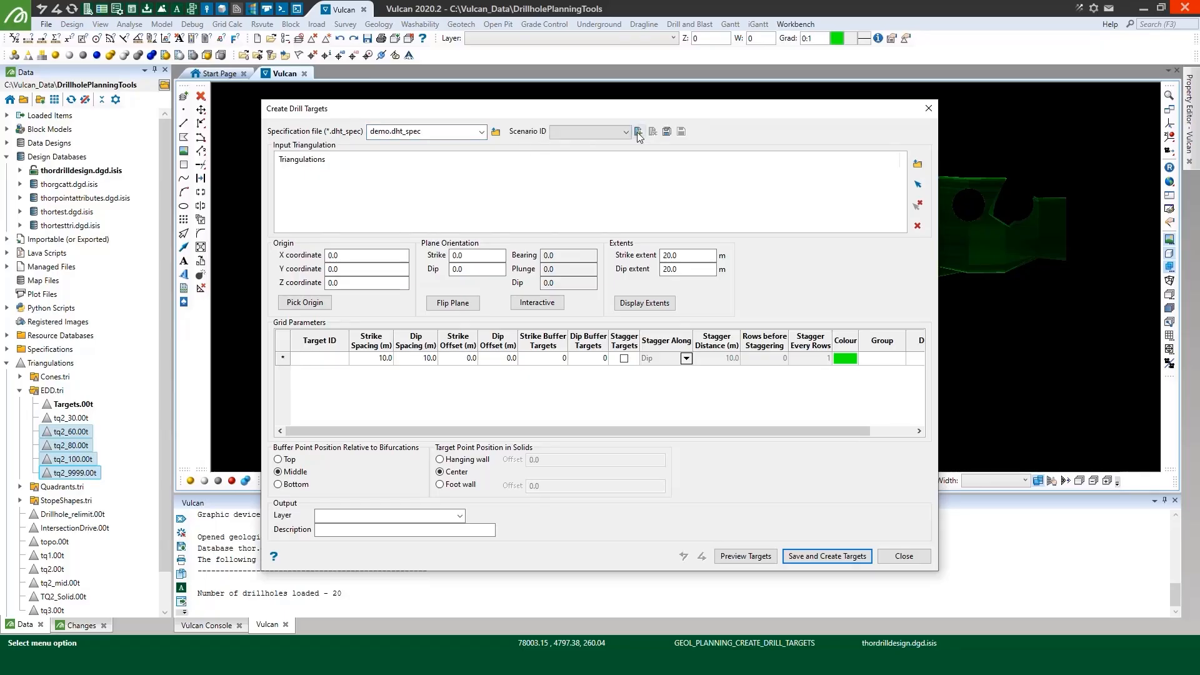
pyautogui.click(639, 131)
pyautogui.write('1')
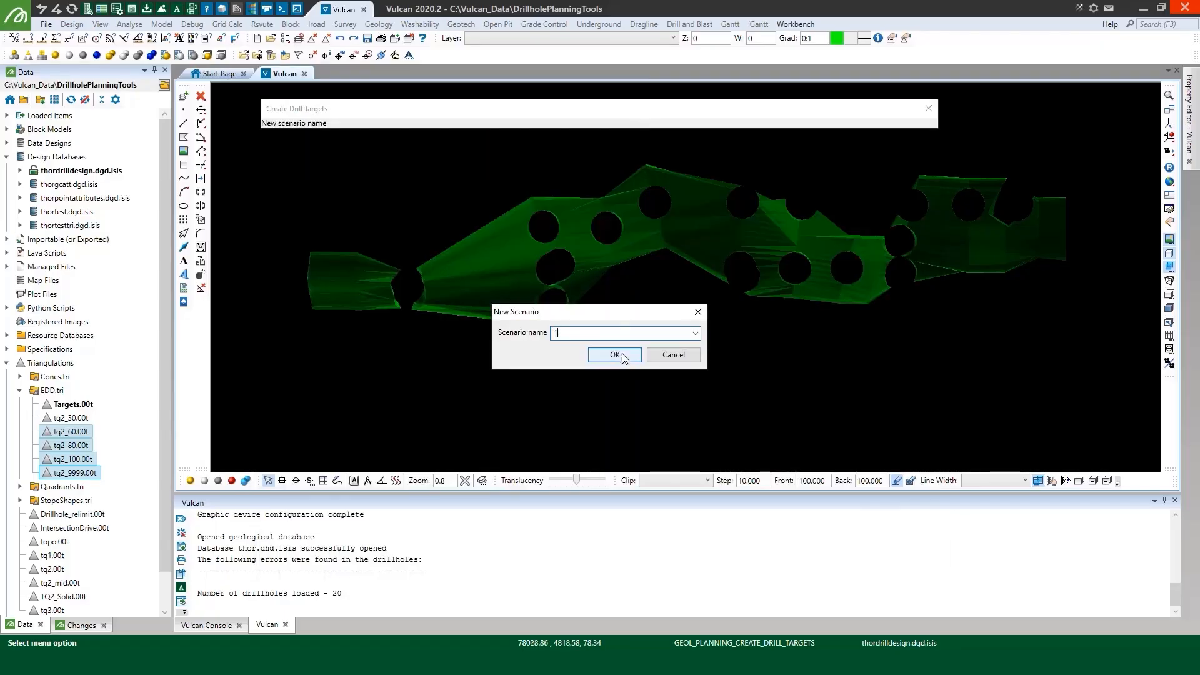
pyautogui.click(614, 354)
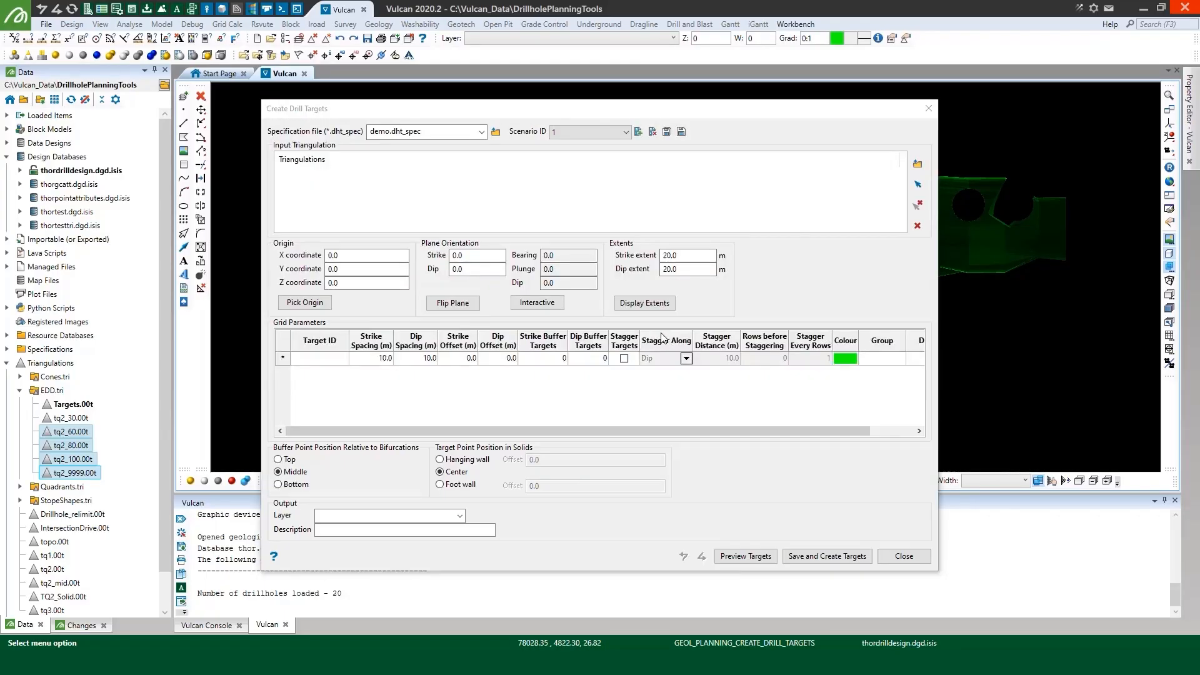
# Pick the displayed Targets.00t surface as the input triangulation for the drill targets
pyautogui.click(918, 184)
pyautogui.click(918, 183)
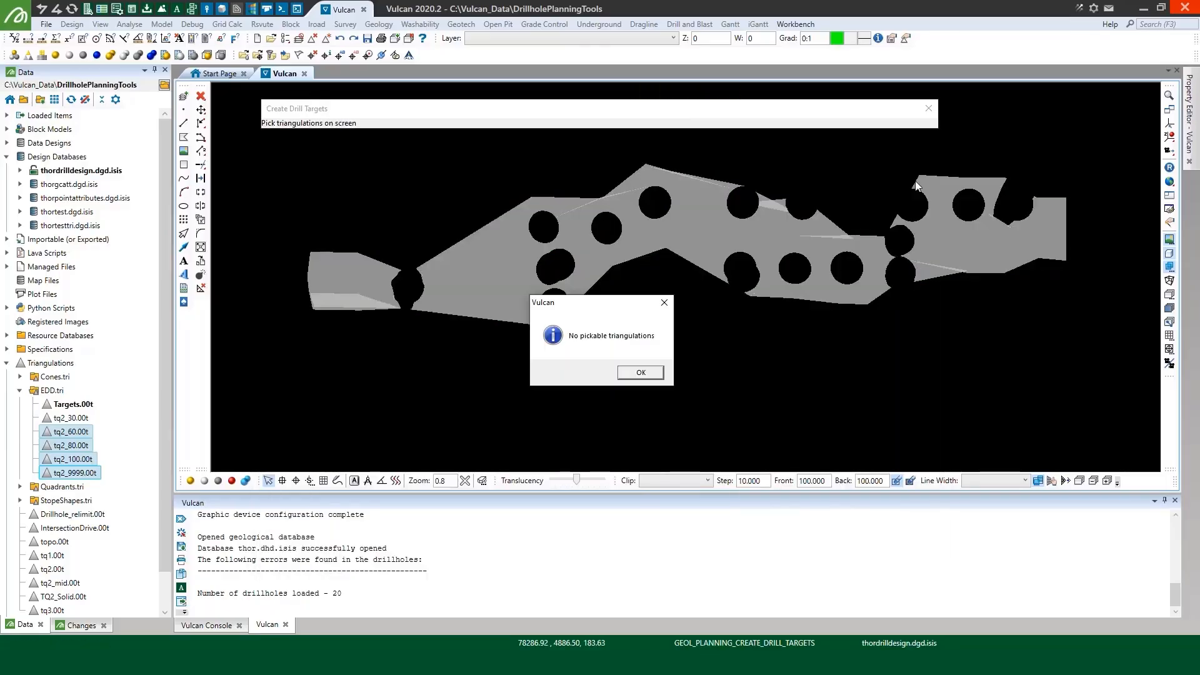
pyautogui.click(642, 374)
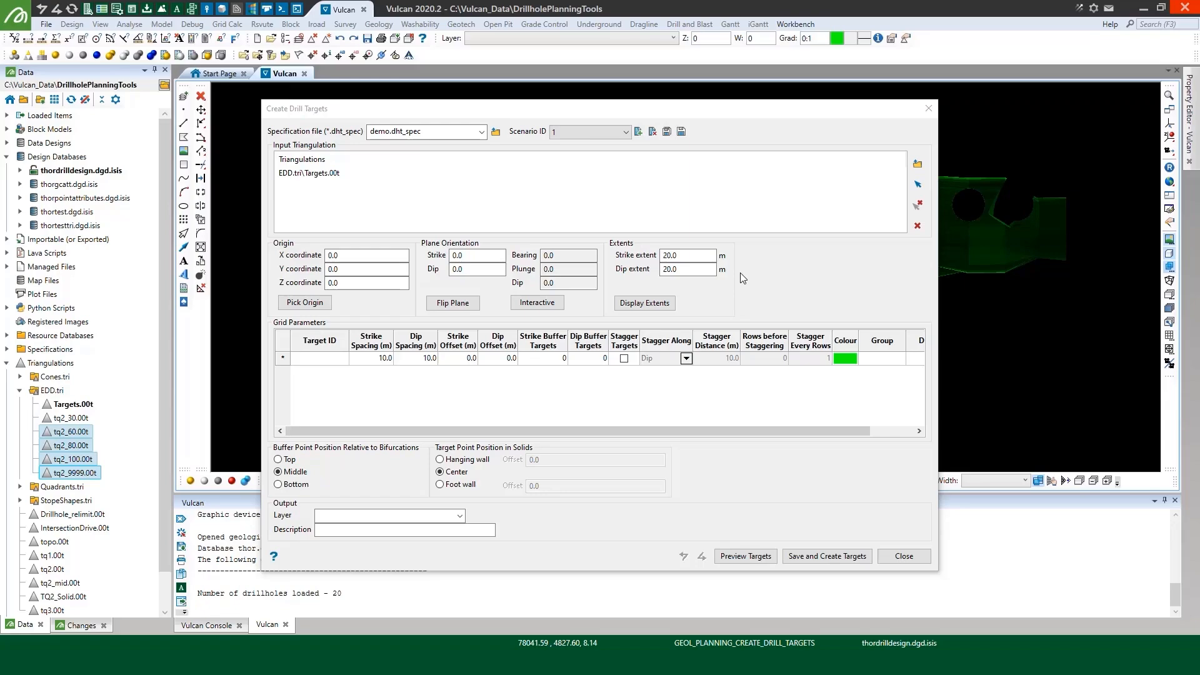
# Pick the grid origin beyond the triangulation's upper western end, at about 77709, 4714, 224, and orient the plane to strike 65 and dip 90
pyautogui.click(305, 302)
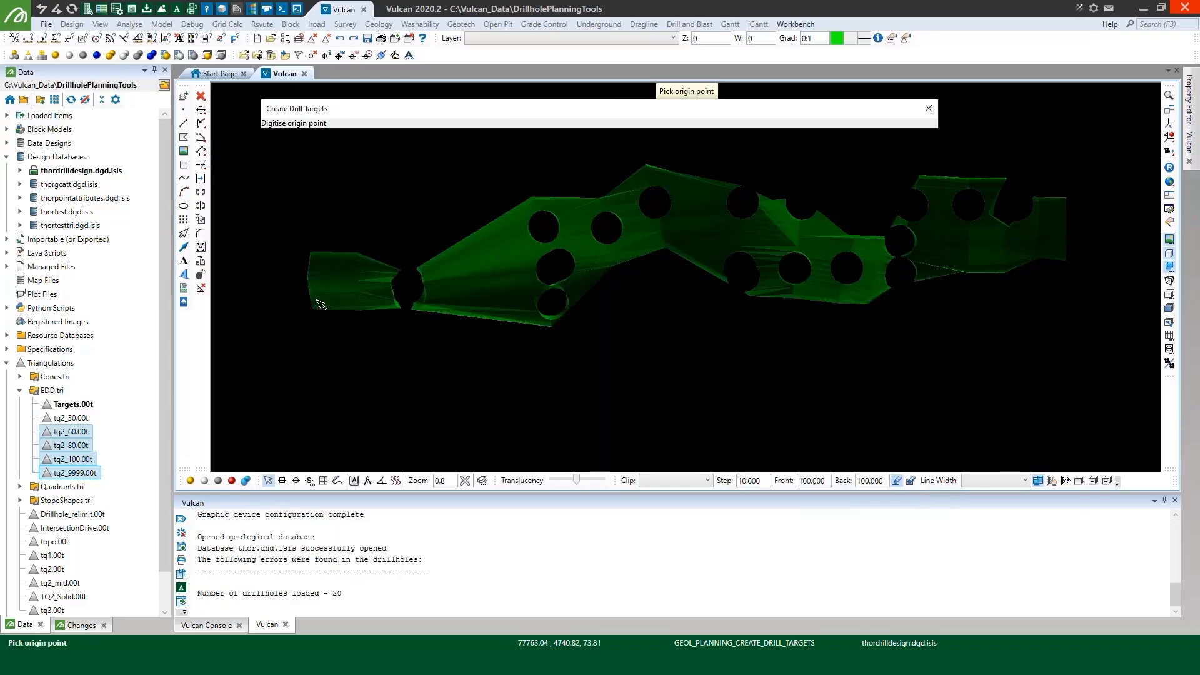
pyautogui.click(255, 140)
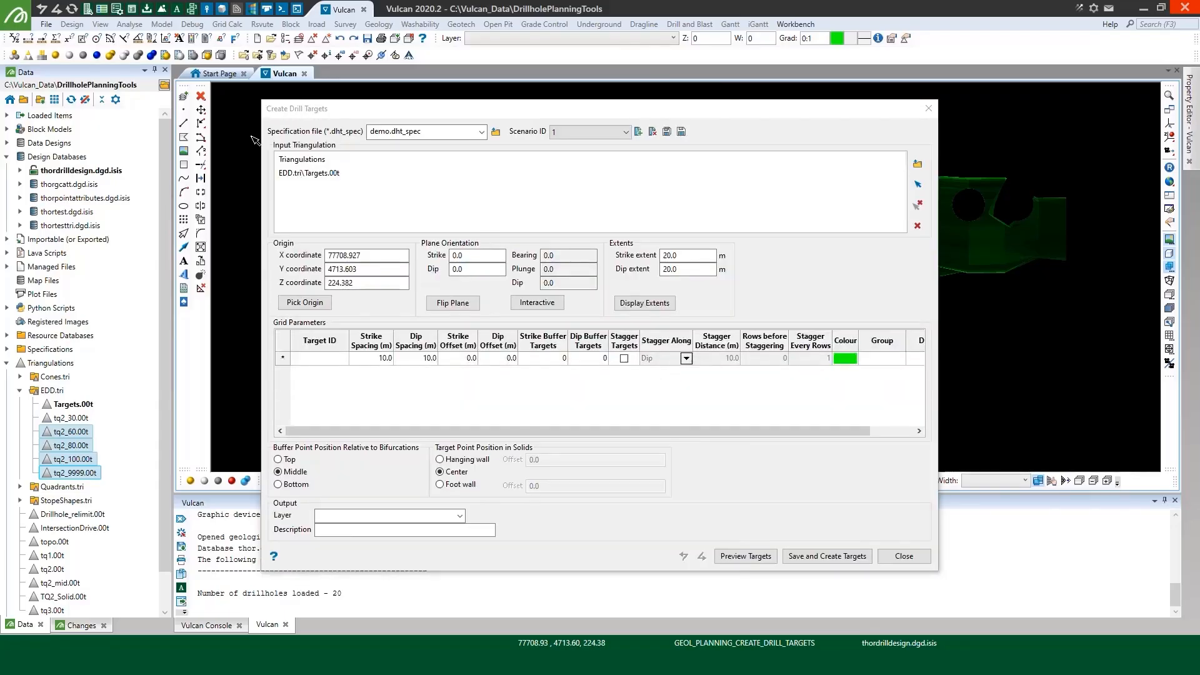
pyautogui.click(451, 257)
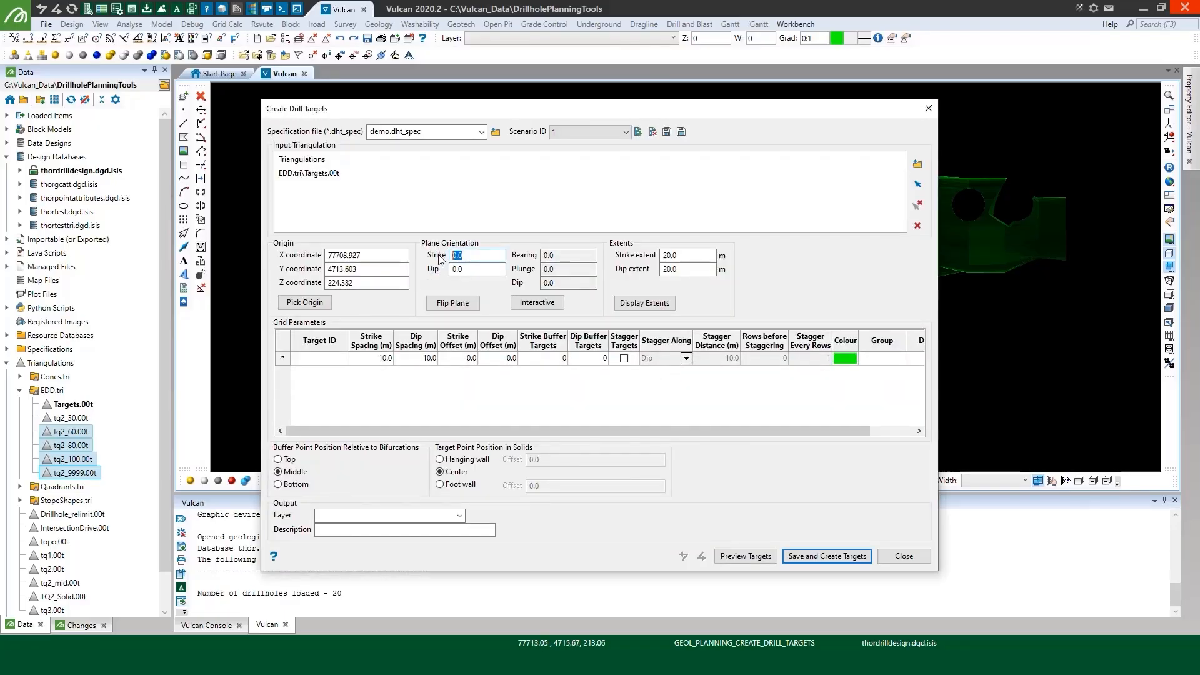
pyautogui.write('65')
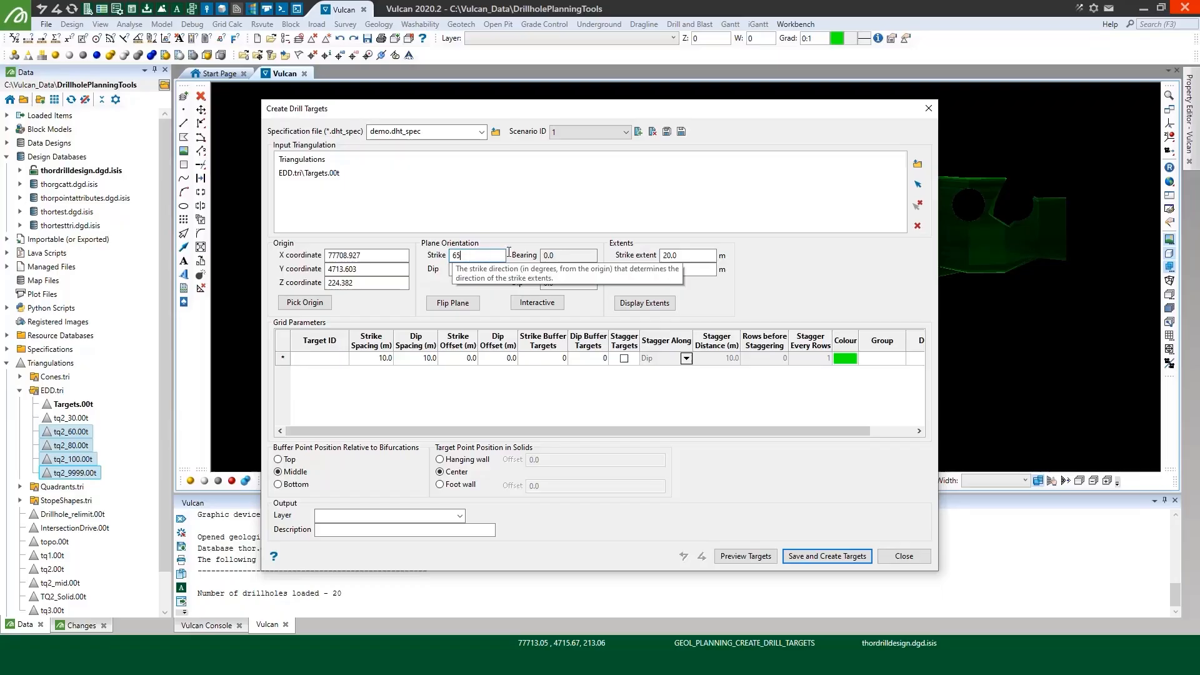
pyautogui.press('Tab')
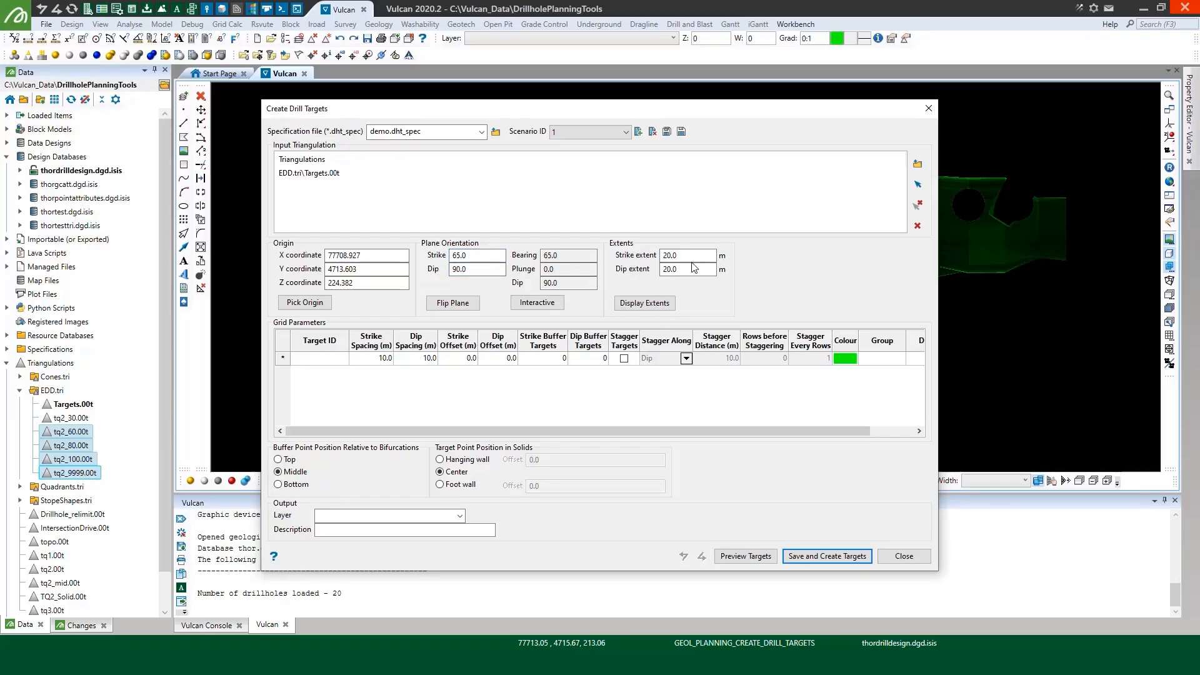
# Set the strike extent to 750 m and the dip extent to 250 m, and display the extents box
pyautogui.press('Tab')
pyautogui.write('750')
pyautogui.press('Tab')
pyautogui.click(648, 305)
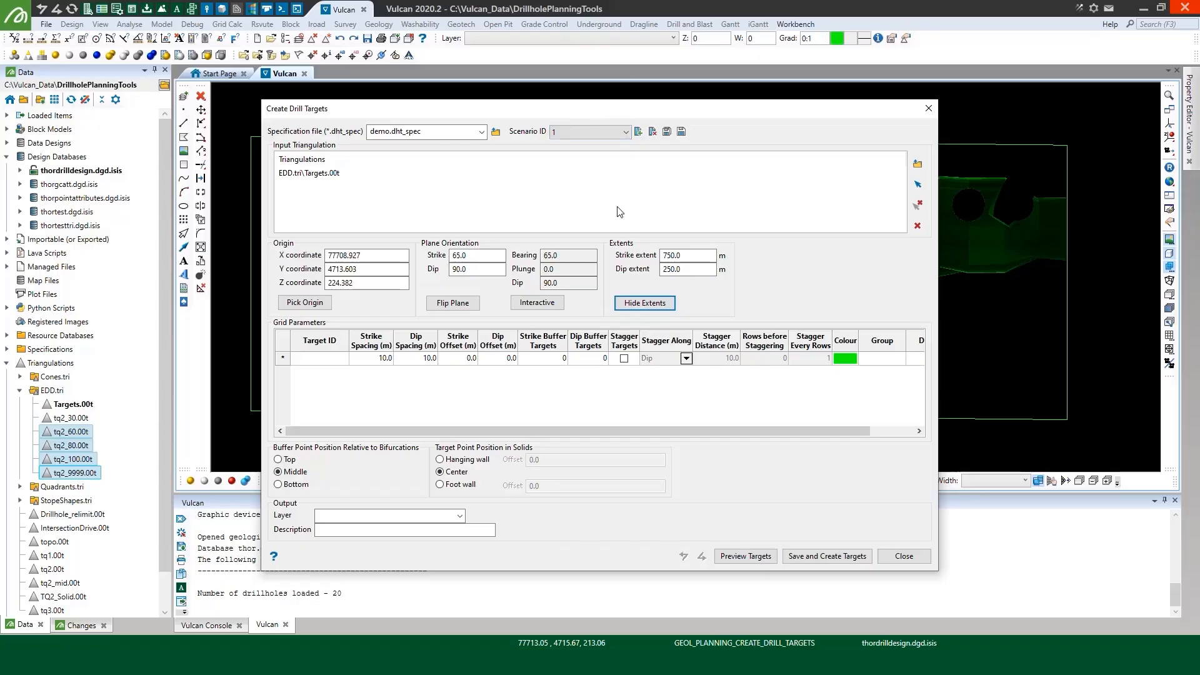
# Check the extents box against the triangulation, set the strike extent to 800 m, and hide the box
pyautogui.moveTo(599, 118); pyautogui.dragTo(636, 443)
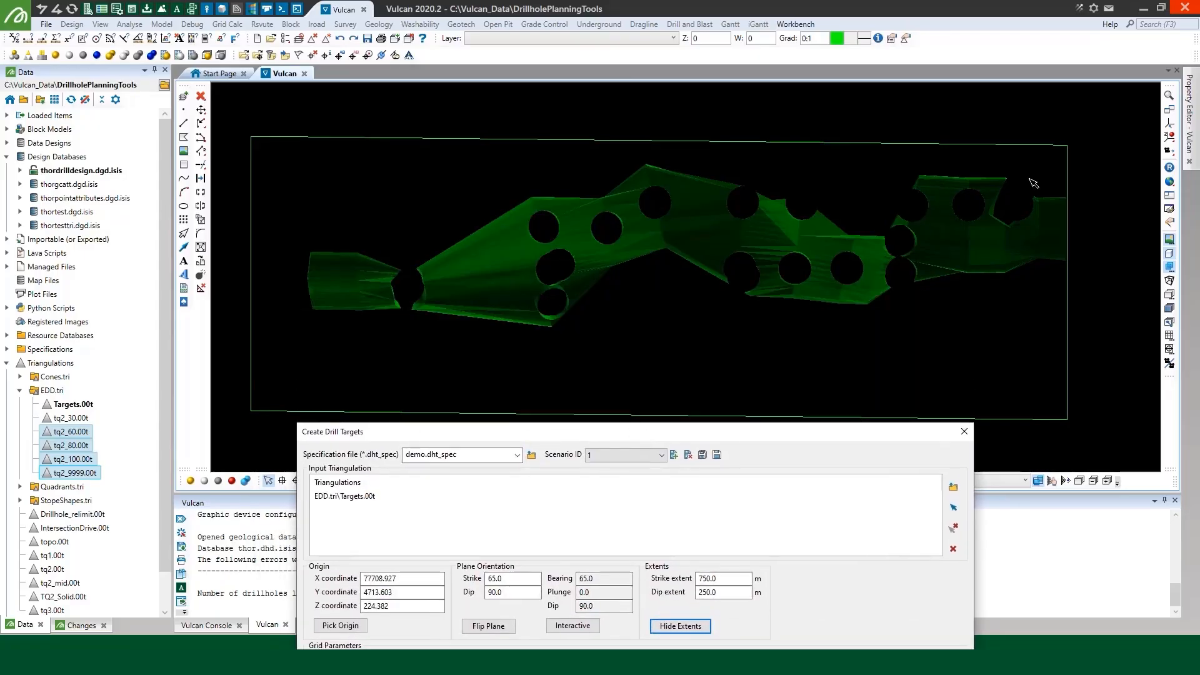
pyautogui.click(1169, 123)
pyautogui.scroll(-2, 570, 253)
pyautogui.click(552, 258)
pyautogui.moveTo(514, 255); pyautogui.dragTo(482, 270)
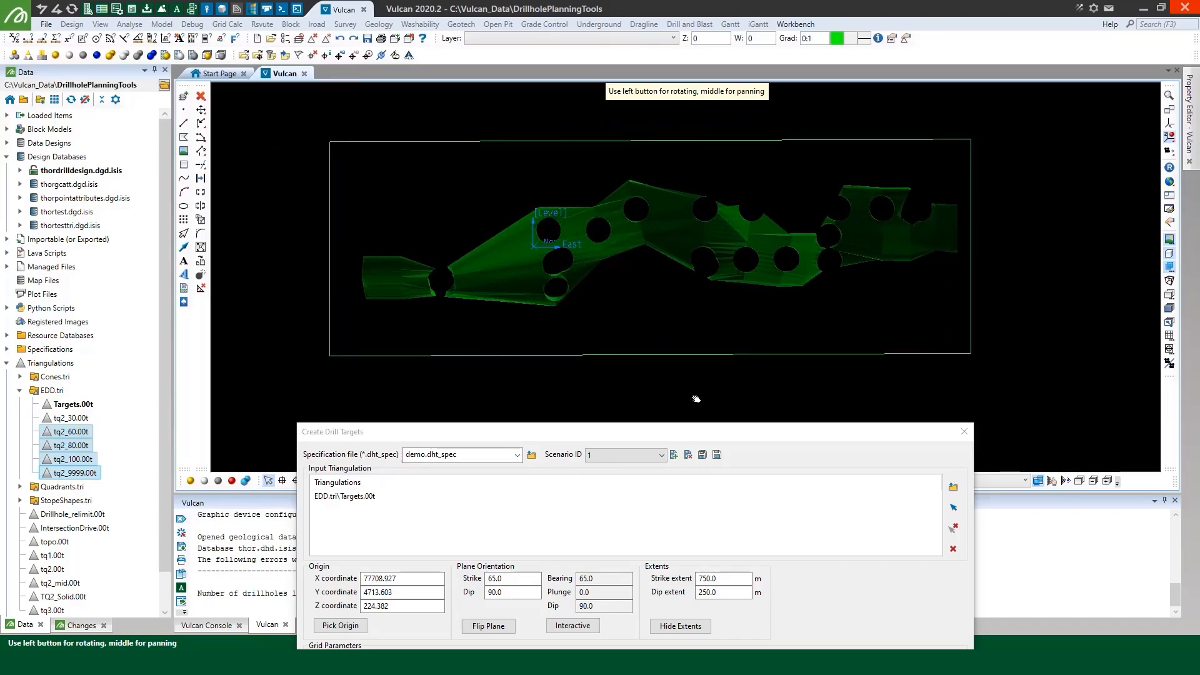
pyautogui.click(698, 579)
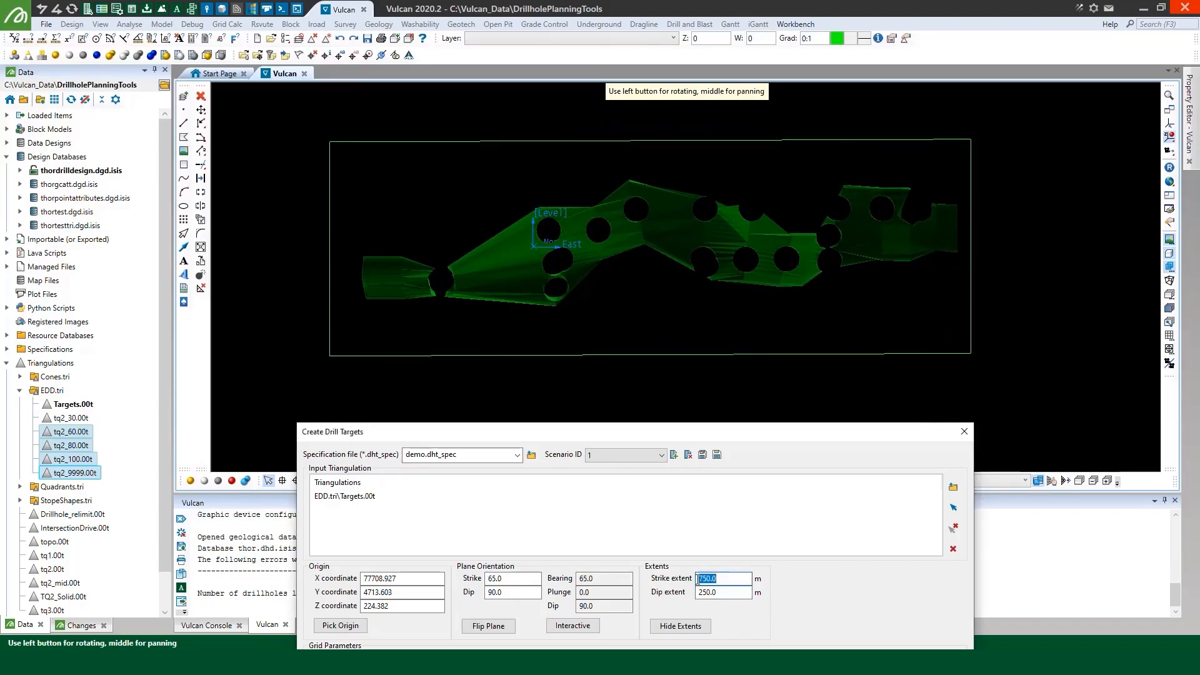
pyautogui.write('800')
pyautogui.press('Return')
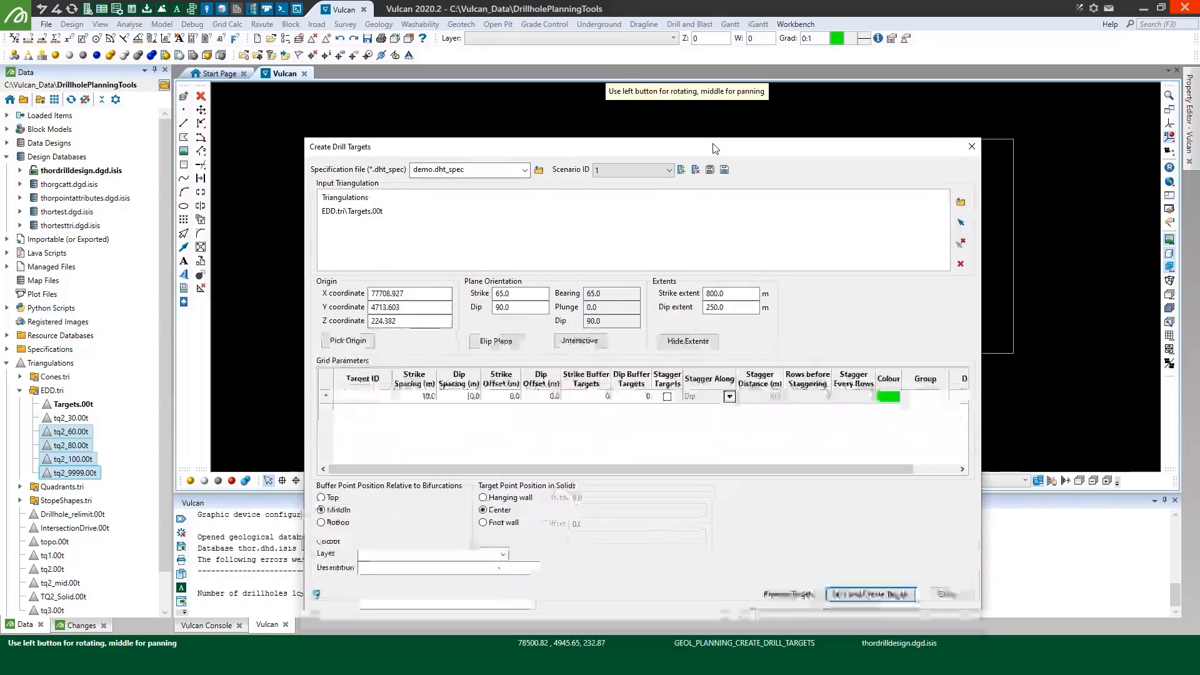
pyautogui.click(697, 311)
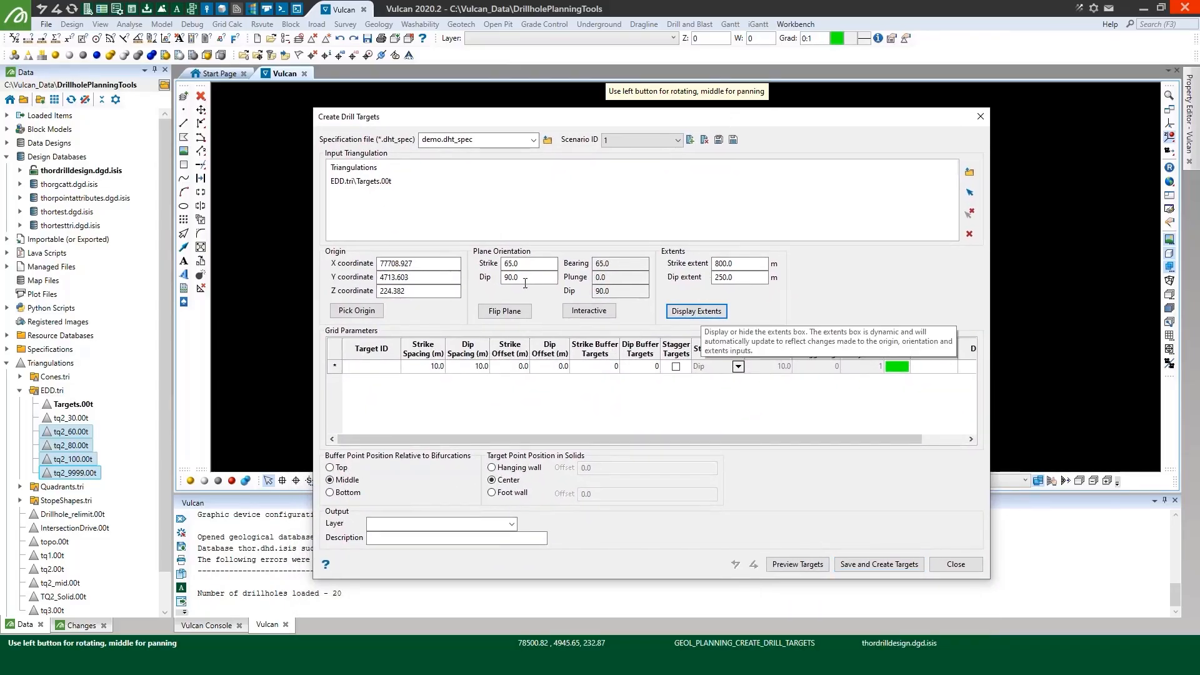
# Add a grid parameter row with target ID RD and enable staggered targets for it
pyautogui.click(363, 367)
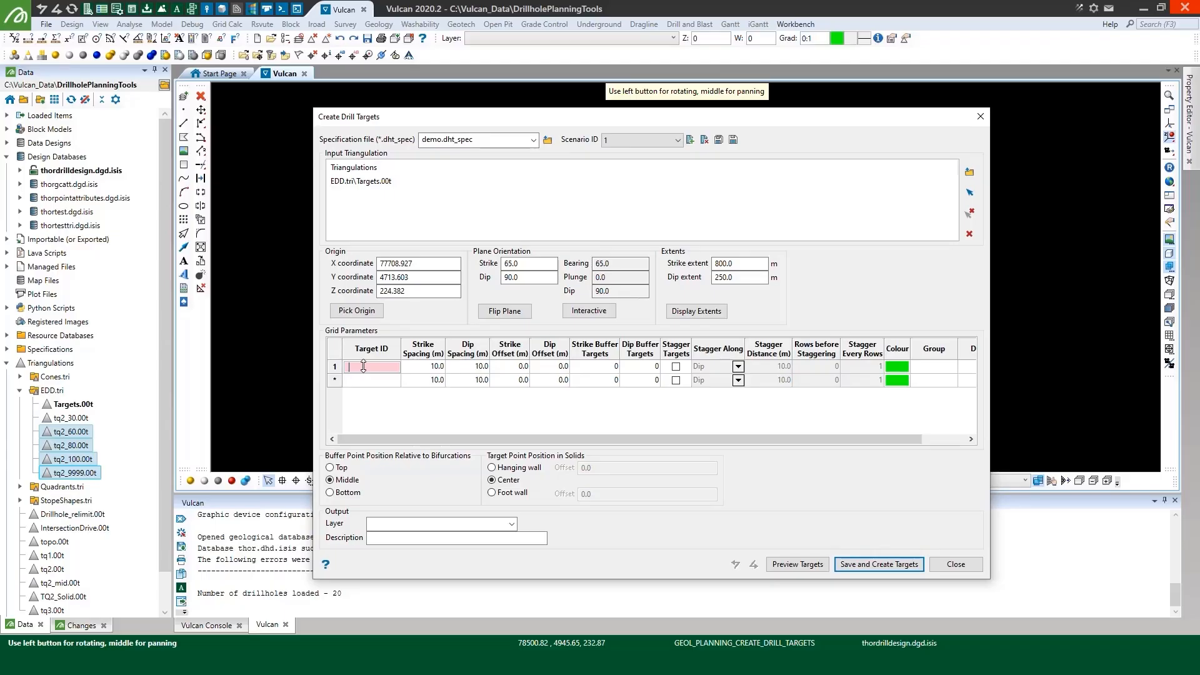
pyautogui.click(419, 368)
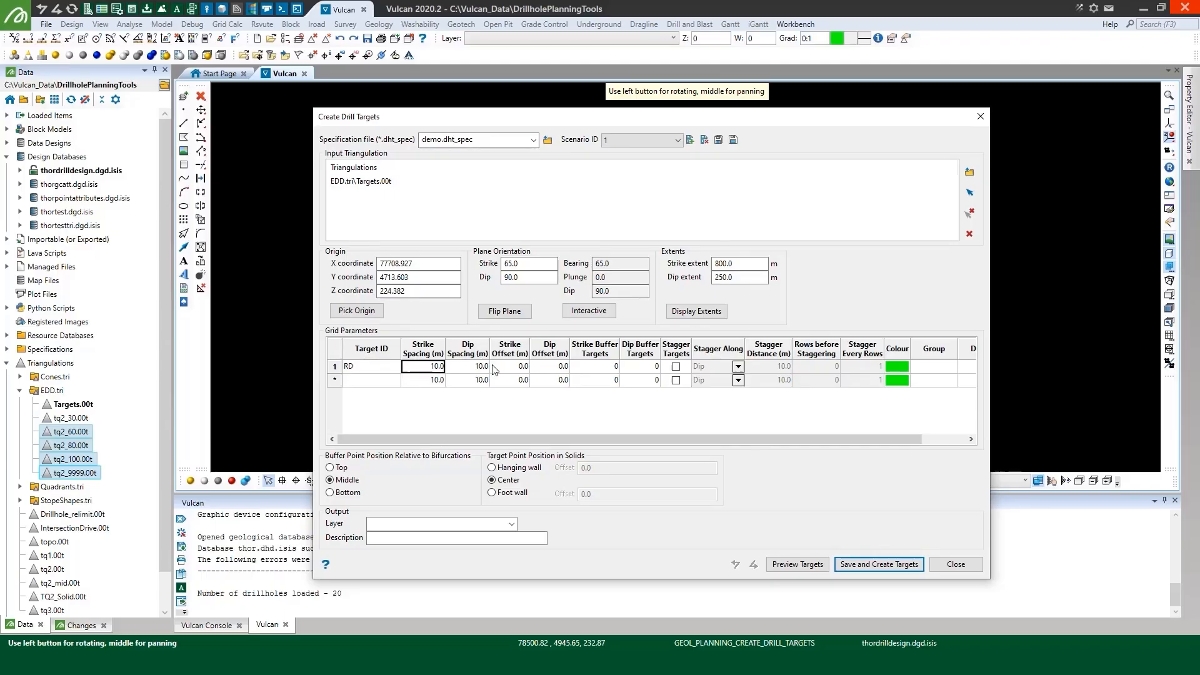
pyautogui.click(676, 366)
pyautogui.click(675, 367)
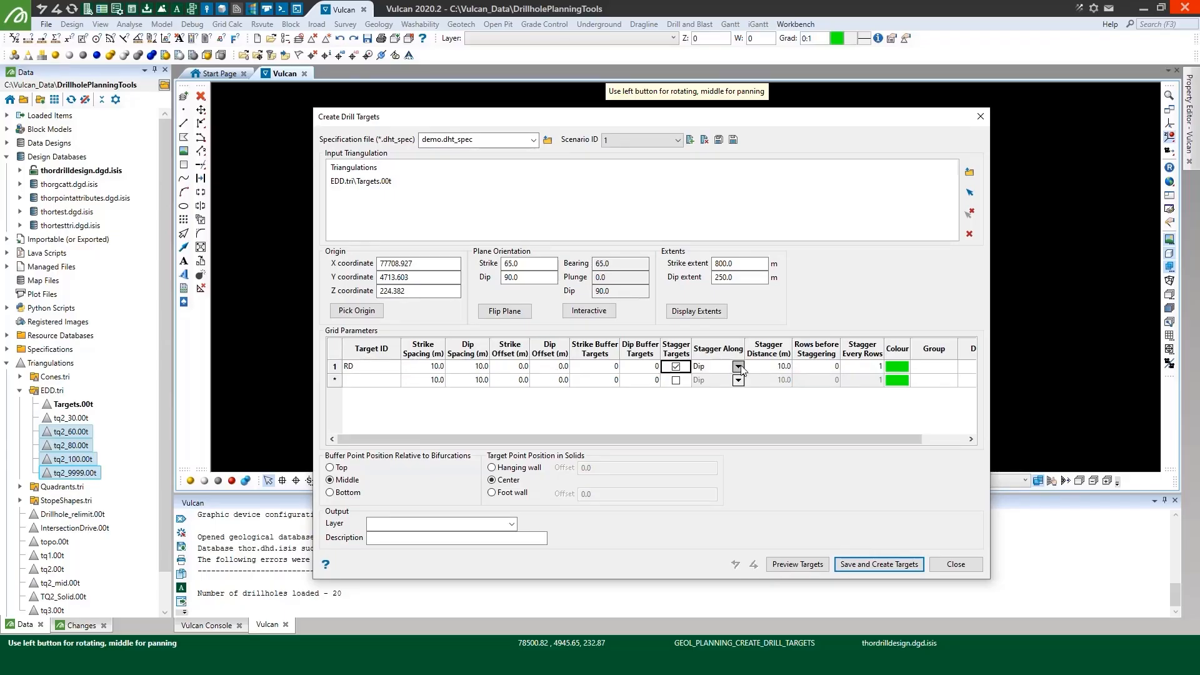
# Stagger the RD targets along strike by 5 m, with 1 row before staggering
pyautogui.click(738, 367)
pyautogui.click(722, 387)
pyautogui.click(770, 370)
pyautogui.press('BackSpace')
pyautogui.click(816, 367)
pyautogui.click(819, 368)
pyautogui.click(834, 365)
# Colour the RD targets red and assign them to group RD and domain TQ2
pyautogui.click(902, 367)
pyautogui.click(902, 366)
pyautogui.click(979, 403)
pyautogui.click(939, 369)
pyautogui.write('RD')
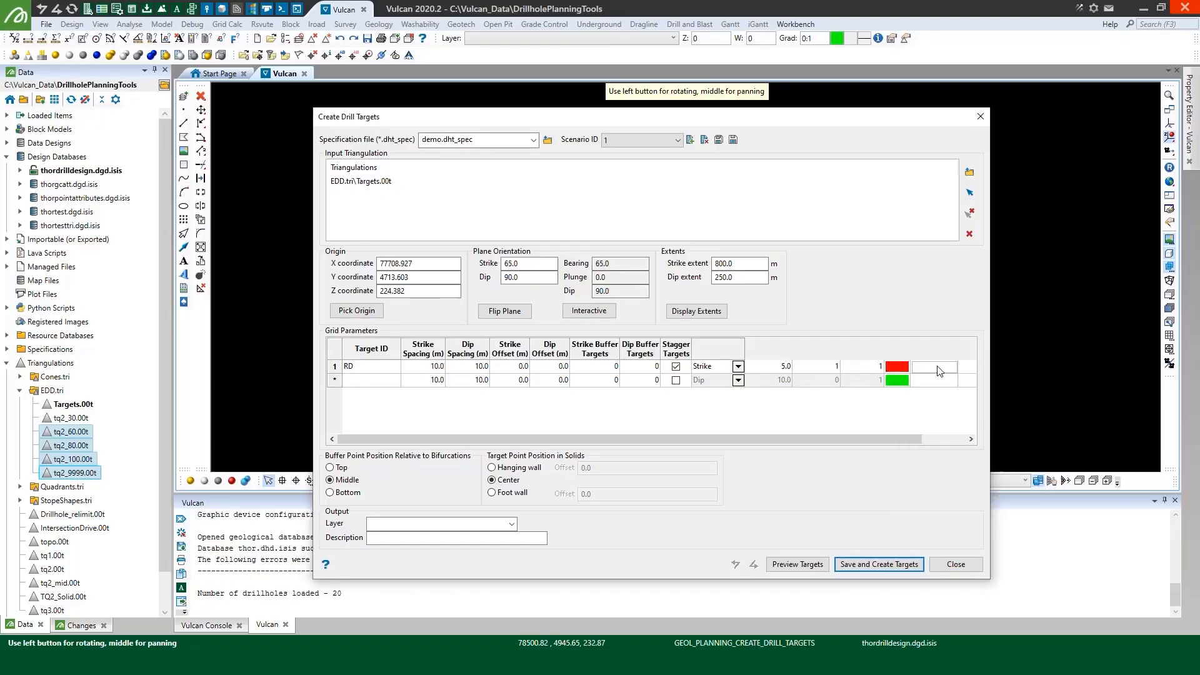
pyautogui.click(966, 370)
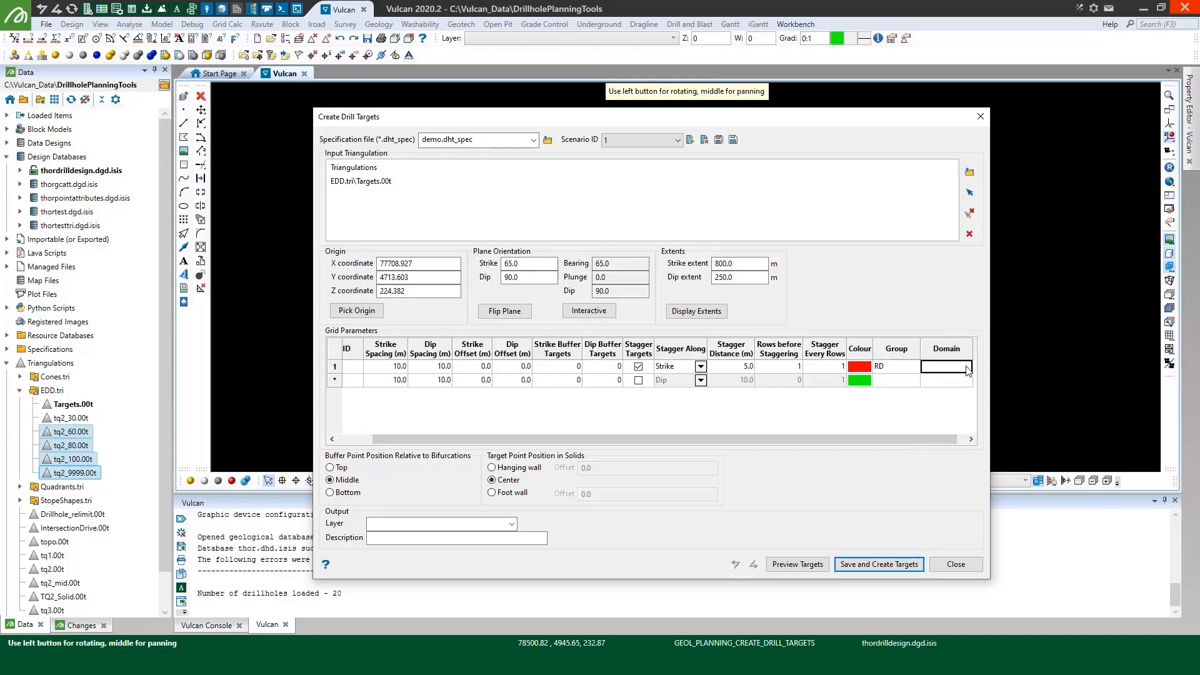
pyautogui.write('TQ2')
# Add a second grid parameter row with target ID GC, a 5 m strike offset and staggered targets enabled
pyautogui.click(912, 382)
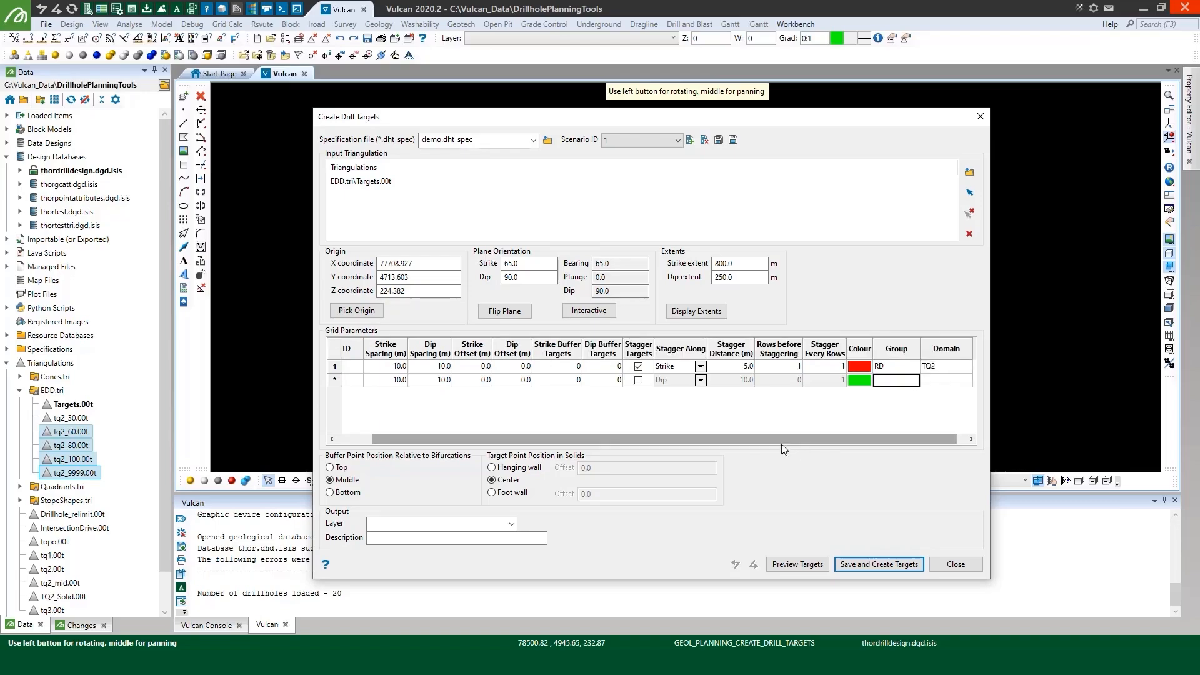
pyautogui.moveTo(618, 442); pyautogui.dragTo(544, 445)
pyautogui.click(349, 383)
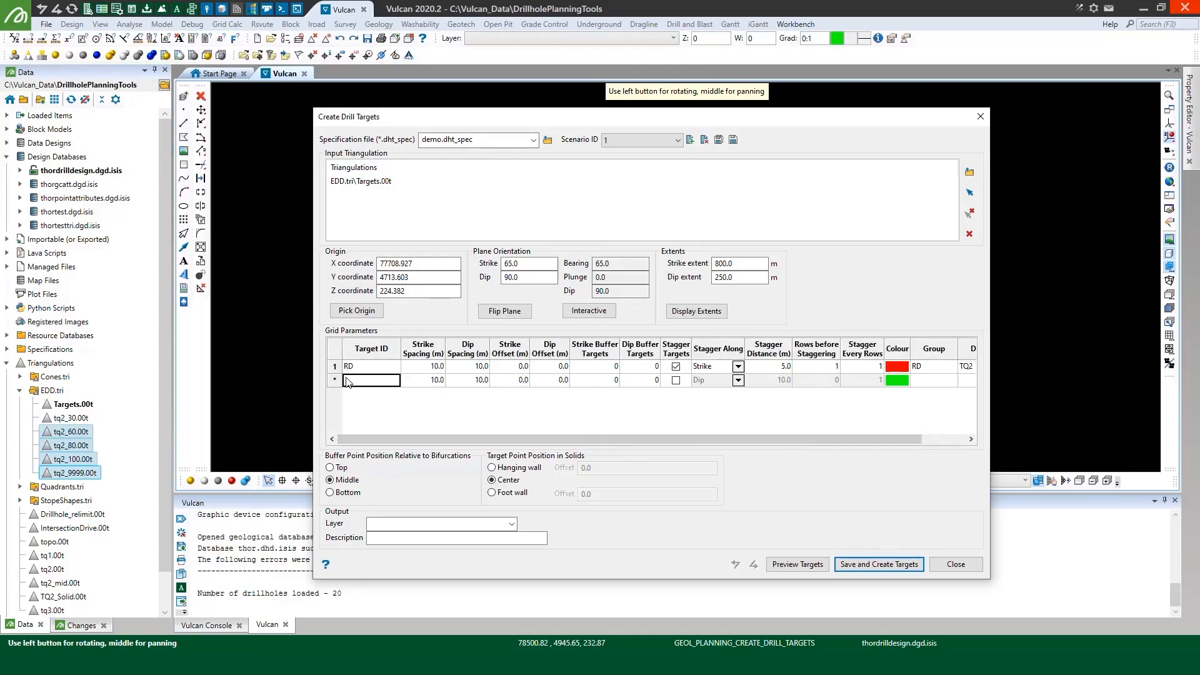
pyautogui.write('GC')
pyautogui.click(417, 381)
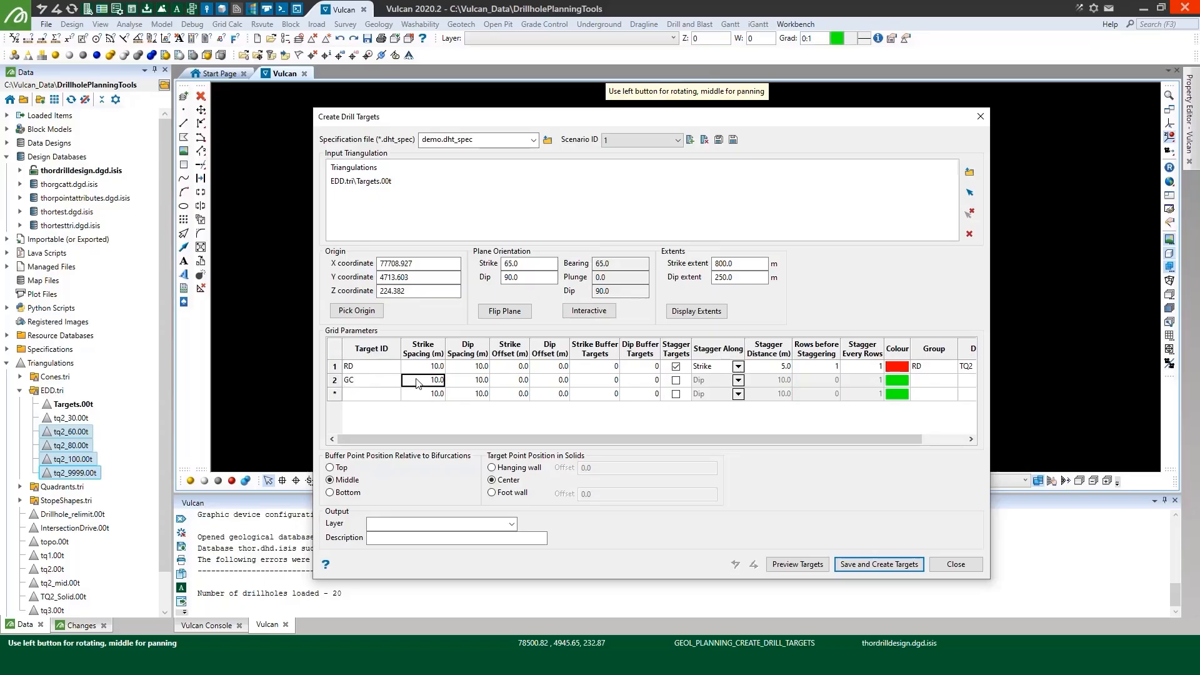
pyautogui.click(524, 381)
pyautogui.write('5')
pyautogui.click(554, 384)
pyautogui.click(676, 380)
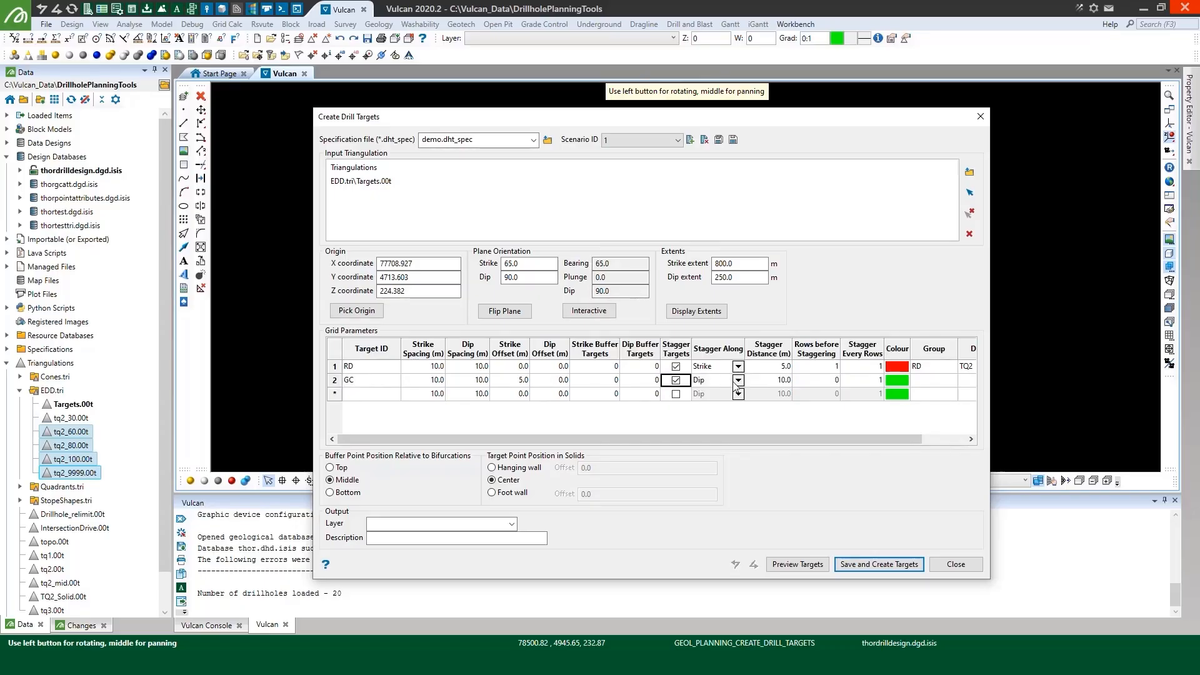
# Stagger the GC targets along strike by 5 m, with 1 row before staggering
pyautogui.click(738, 381)
pyautogui.click(738, 380)
pyautogui.click(715, 402)
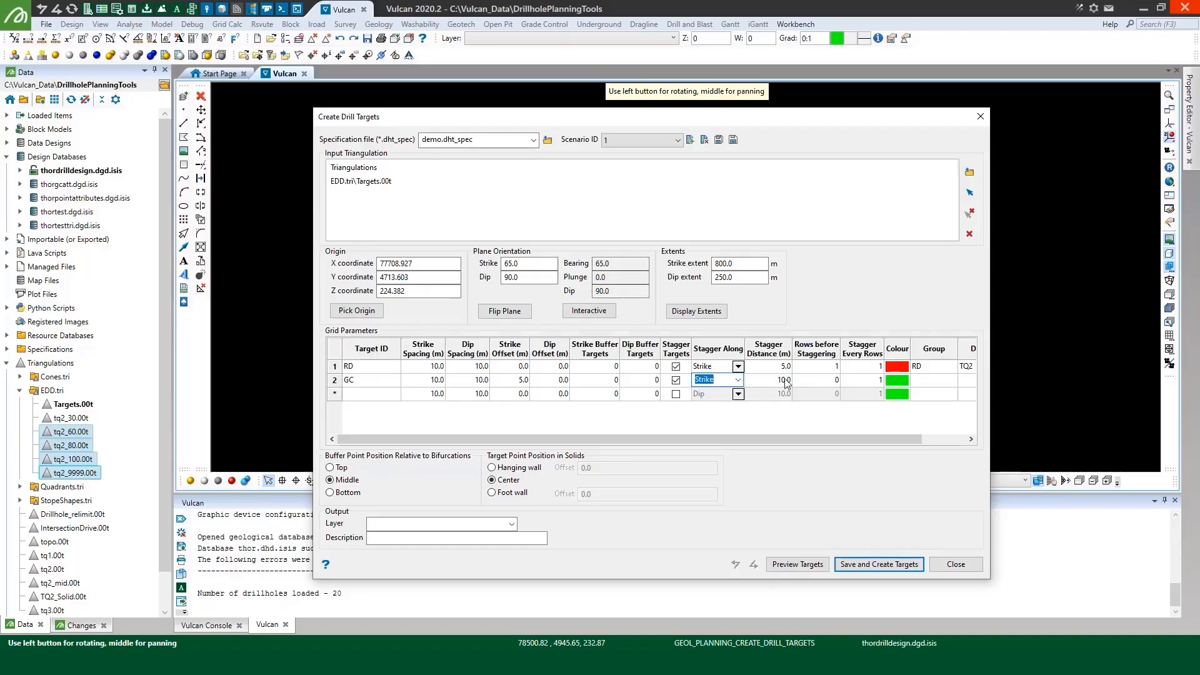
pyautogui.click(785, 381)
pyautogui.write('5')
pyautogui.press('Tab')
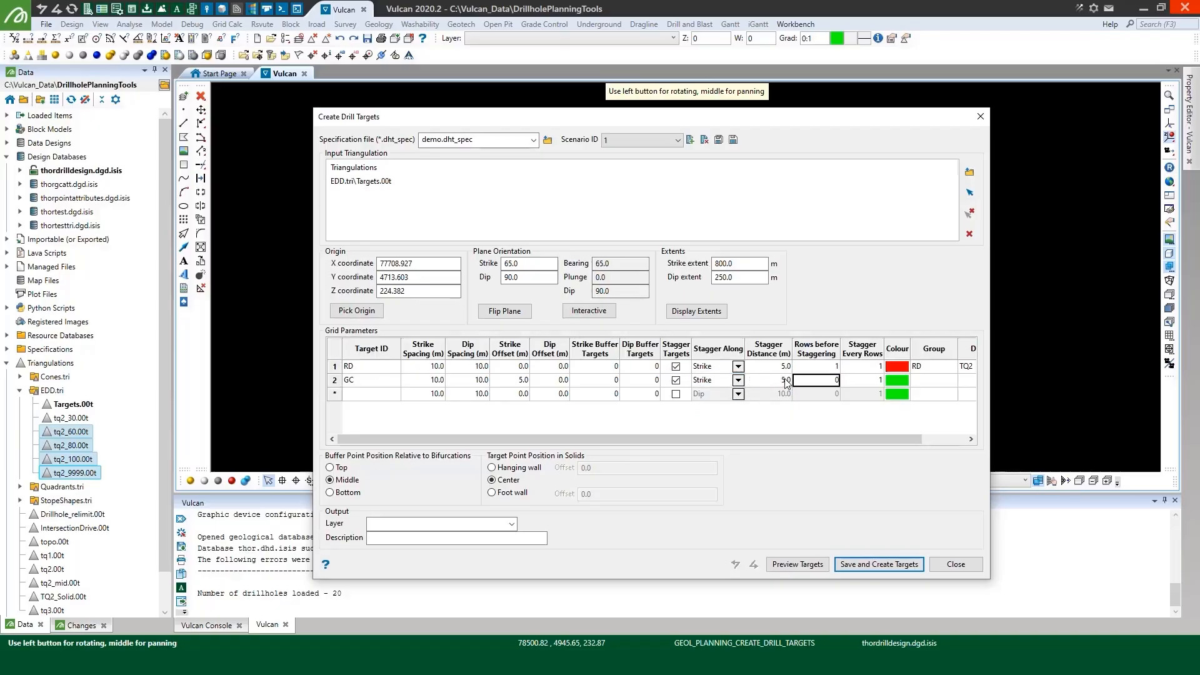
pyautogui.click(834, 383)
pyautogui.click(835, 379)
# Colour the GC targets blue and assign them to group GC and domain TQ2
pyautogui.click(897, 380)
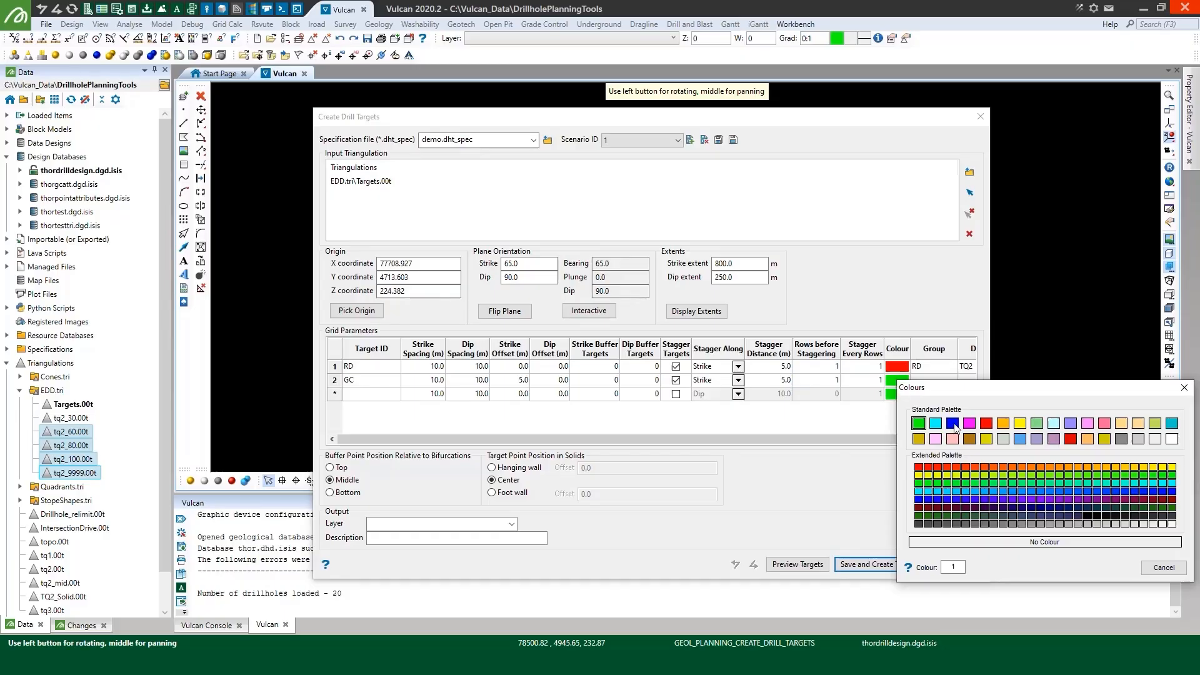
pyautogui.click(953, 425)
pyautogui.click(947, 380)
pyautogui.write('GC')
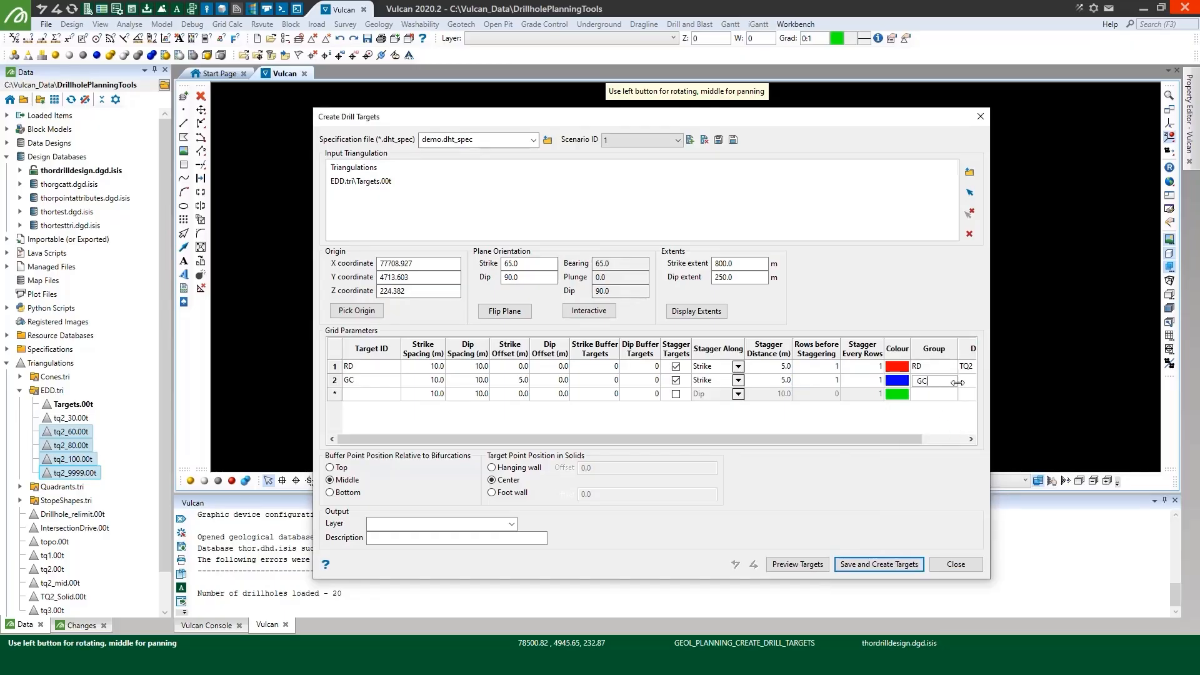
pyautogui.press('Tab')
pyautogui.write('TQ')
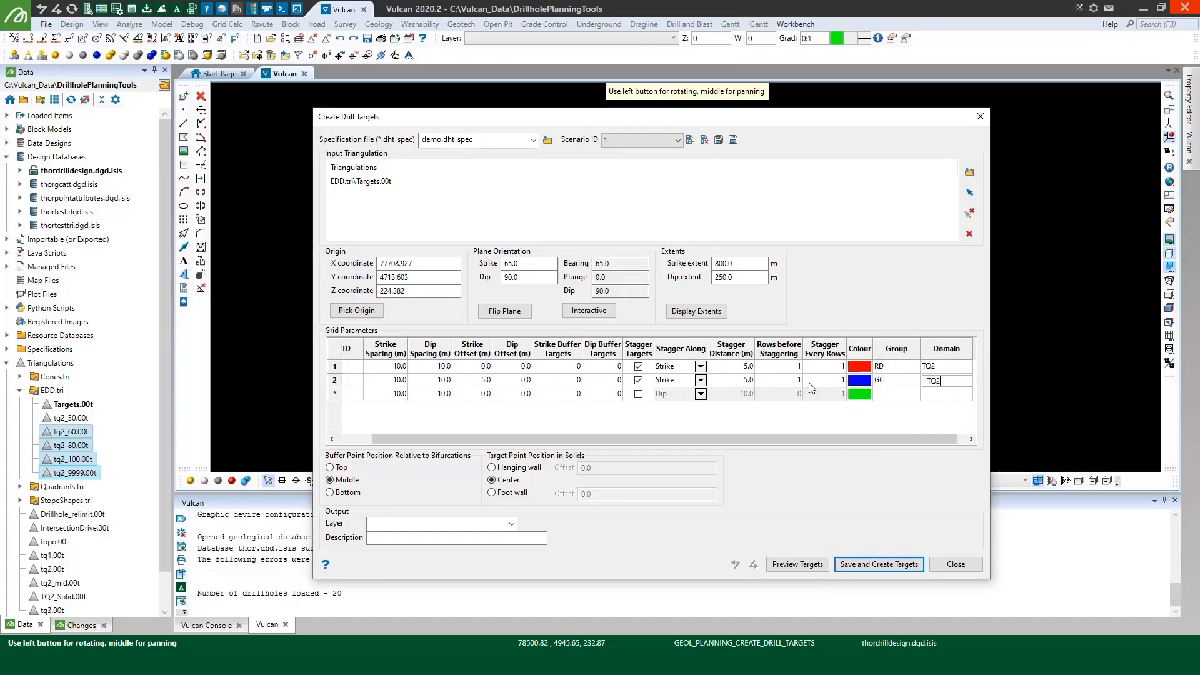
pyautogui.click(780, 384)
# Set the output layer to TQ_TARGETS and preview the drill targets
pyautogui.click(397, 523)
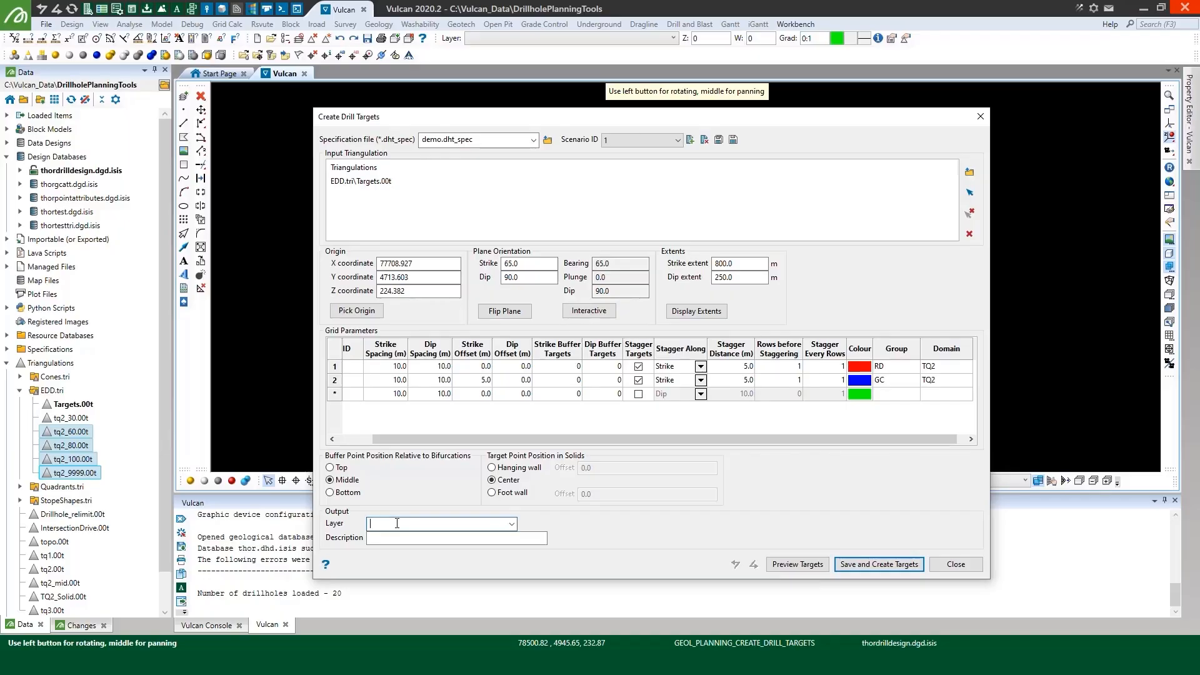
pyautogui.write('TQ_TARGETS')
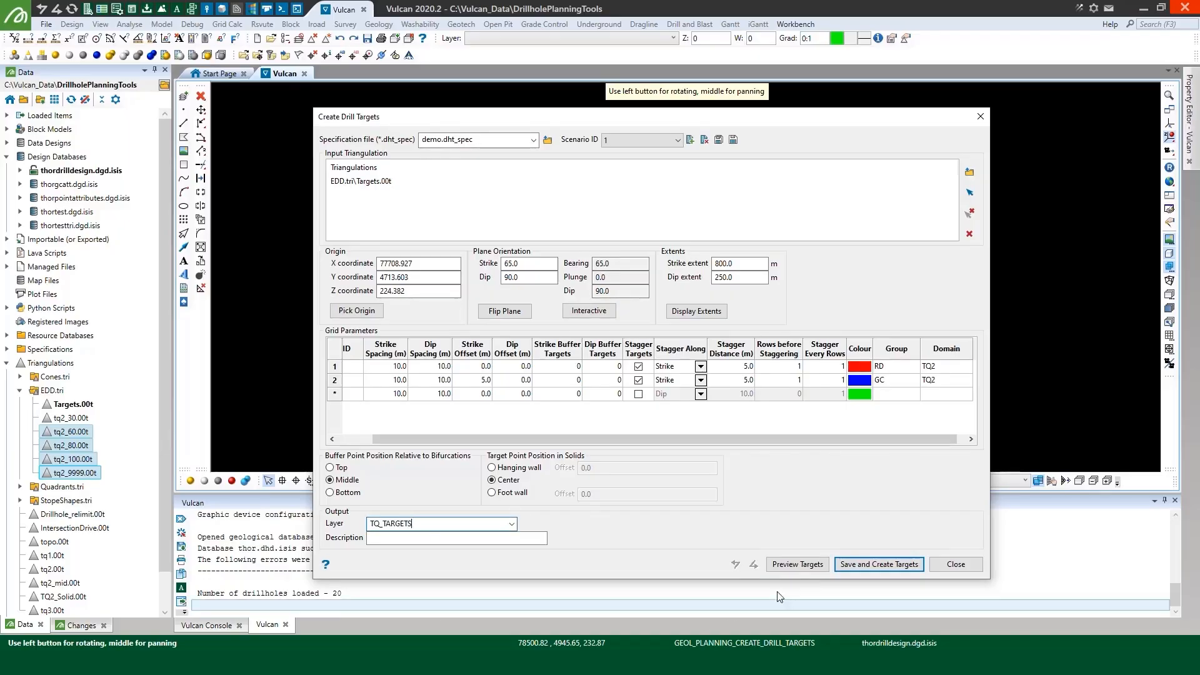
pyautogui.click(805, 563)
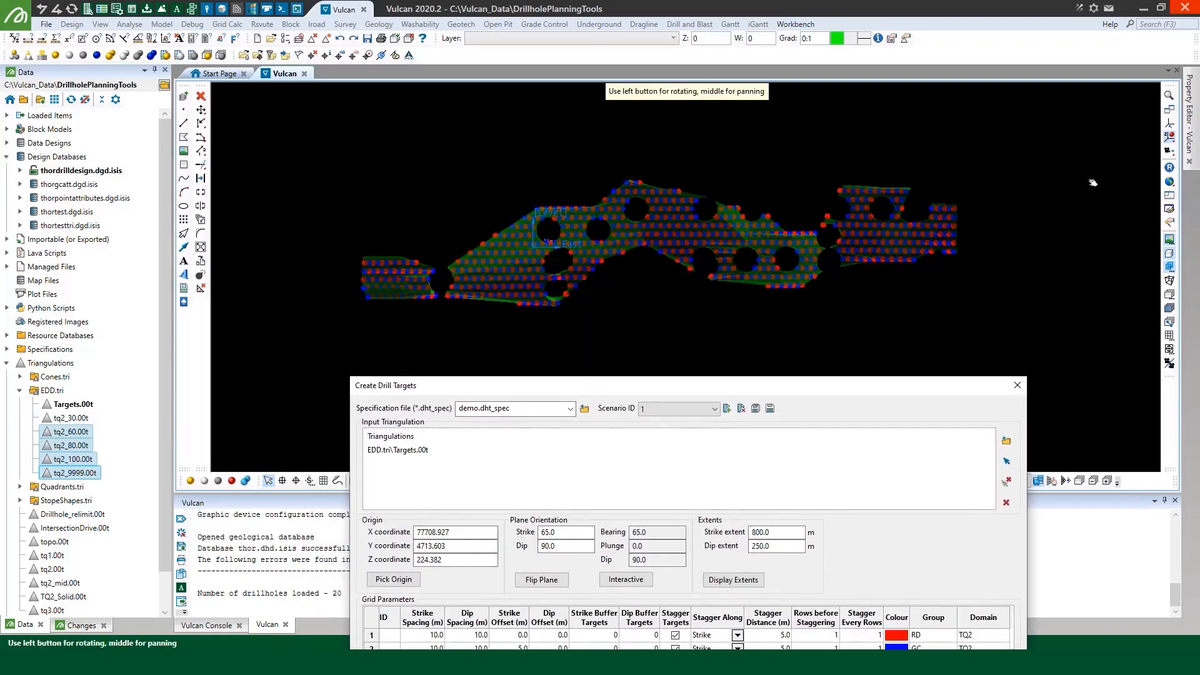
# Cut a section across the middle of the Targets triangulation and examine where the previewed targets sit inside the solid
pyautogui.moveTo(672, 253); pyautogui.dragTo(1026, 159)
pyautogui.click(1170, 181)
pyautogui.click(1170, 181)
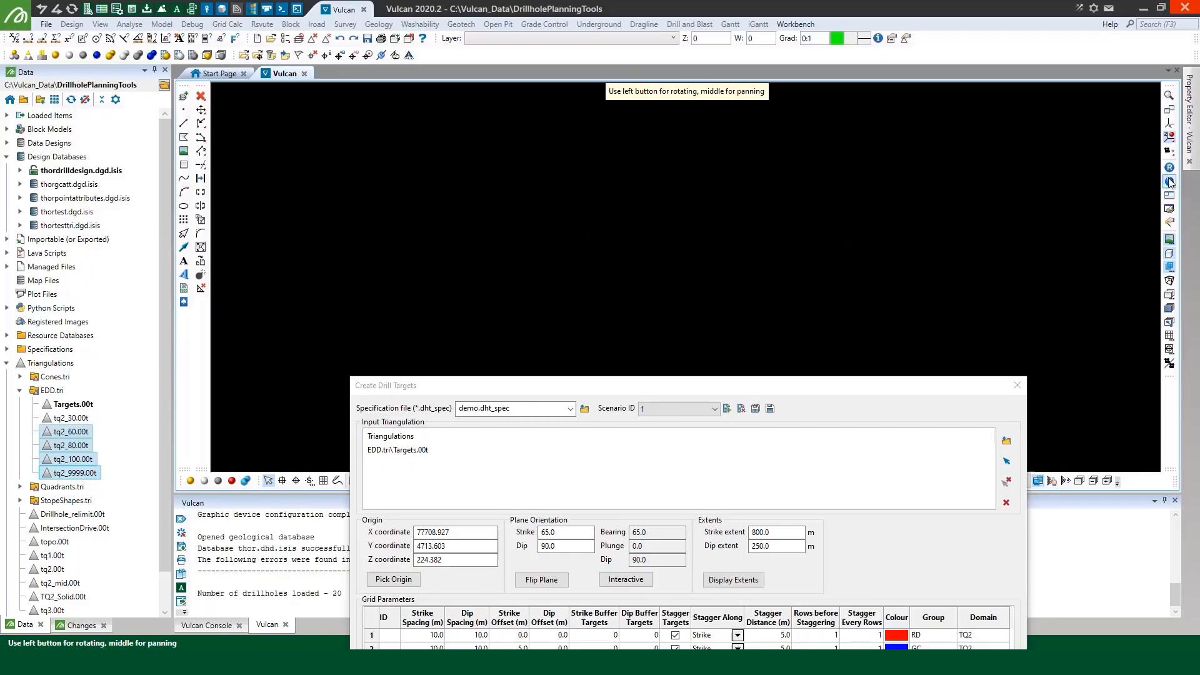
pyautogui.click(1170, 182)
pyautogui.click(1171, 323)
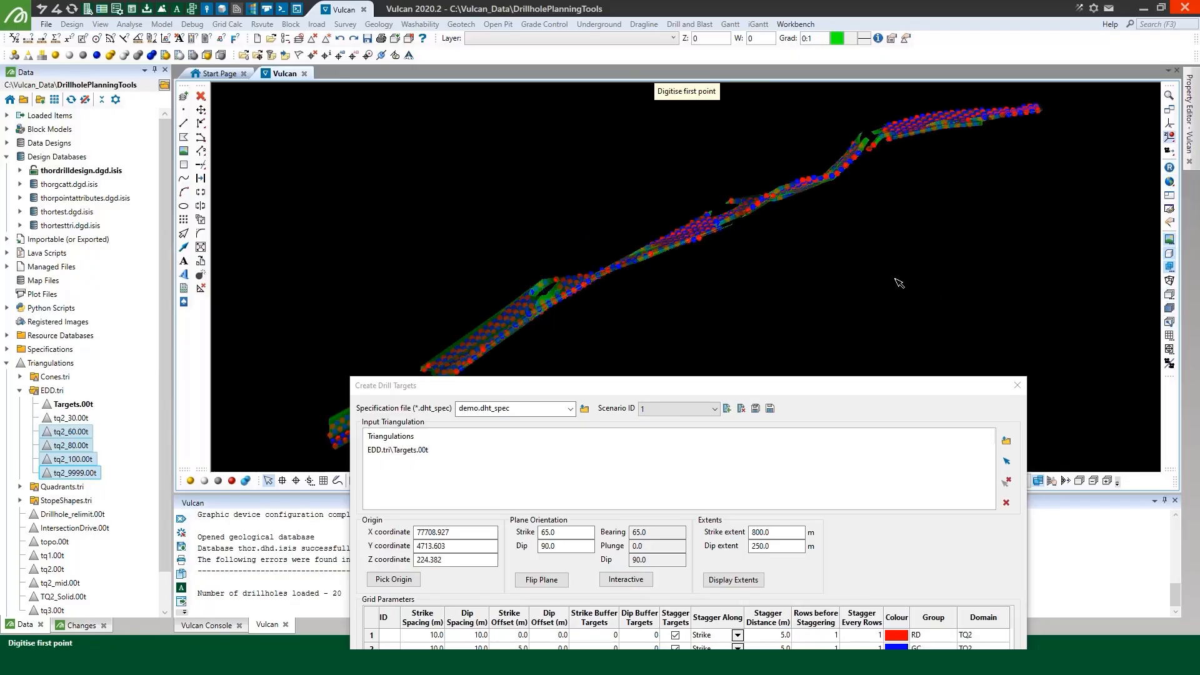
pyautogui.click(686, 239)
pyautogui.click(664, 175)
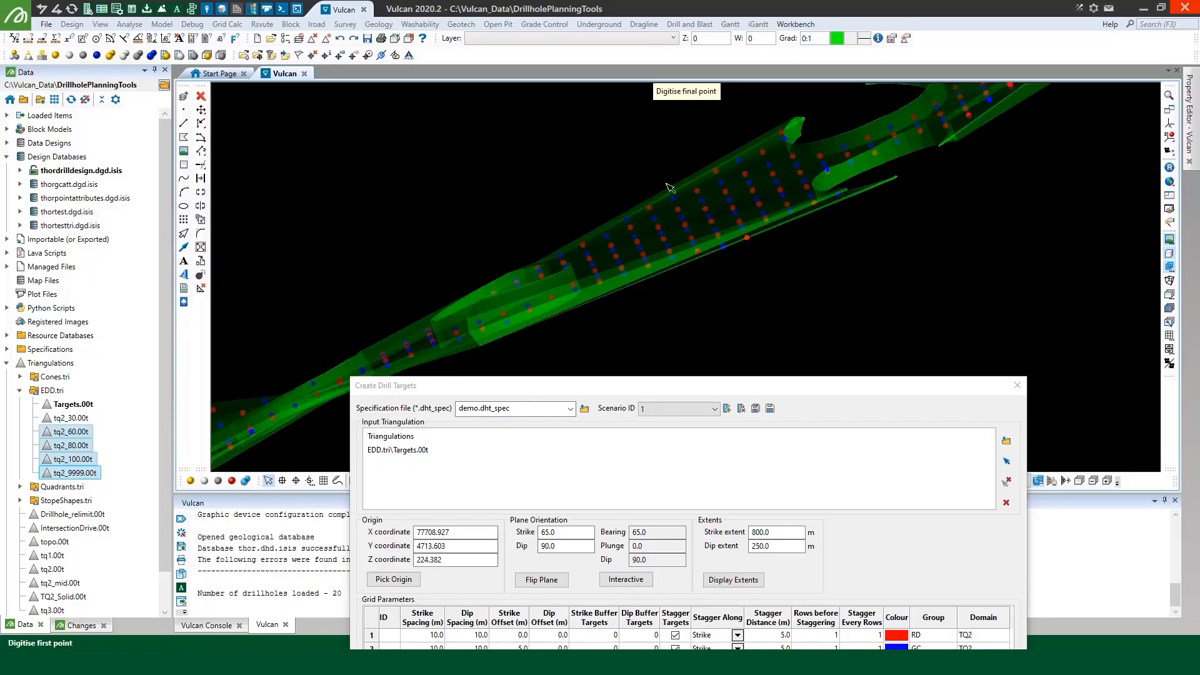
pyautogui.click(718, 295)
pyautogui.moveTo(702, 385); pyautogui.dragTo(731, 530)
pyautogui.doubleClick(862, 478)
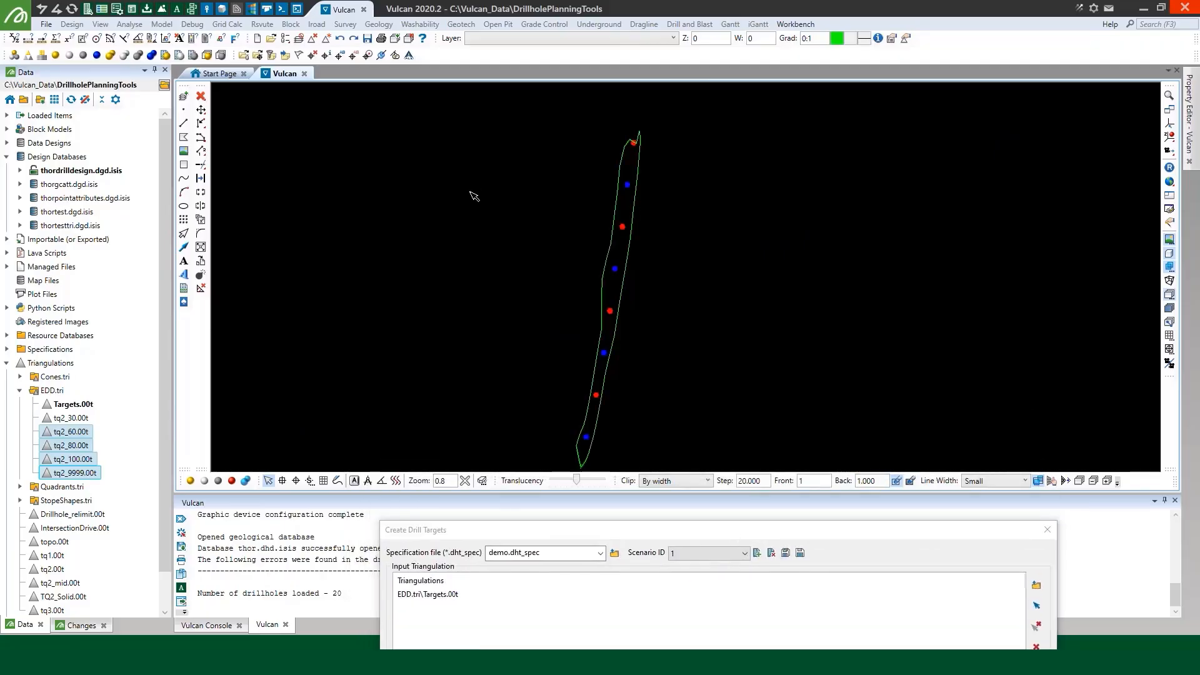
pyautogui.scroll(-4, 391, 191)
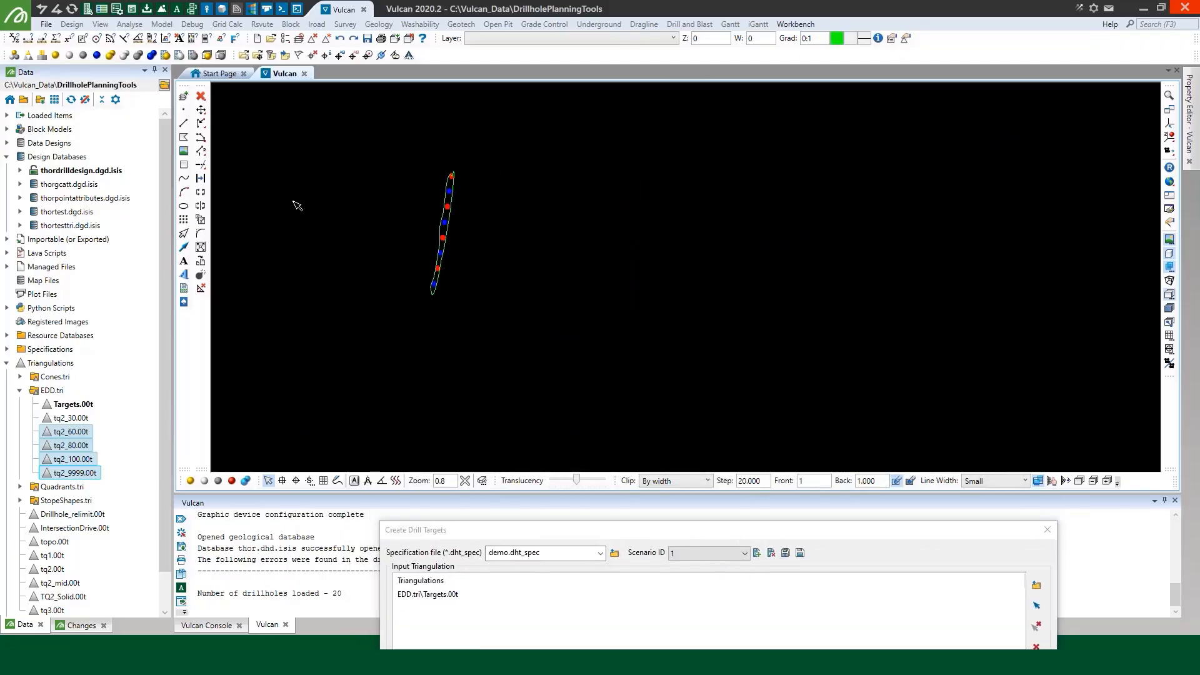
pyautogui.scroll(4, 466, 176)
# Preview the targets positioned on the hanging wall and on the foot wall of the solid
pyautogui.moveTo(616, 532); pyautogui.dragTo(703, 124)
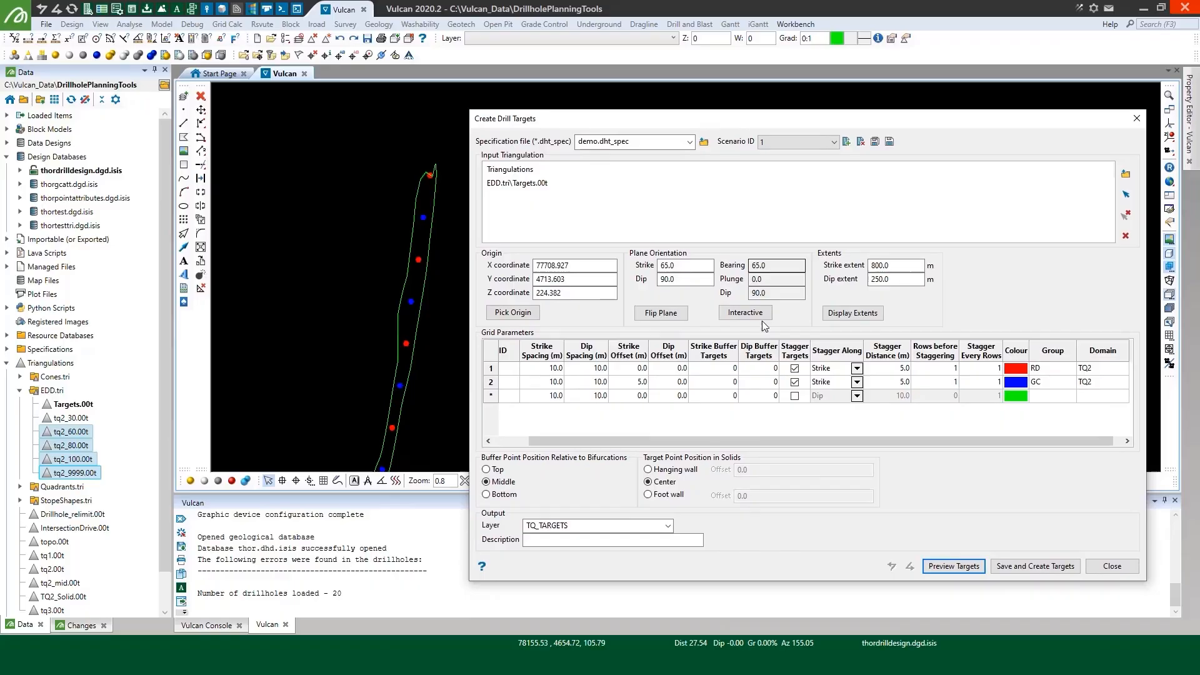
pyautogui.click(672, 470)
pyautogui.click(945, 567)
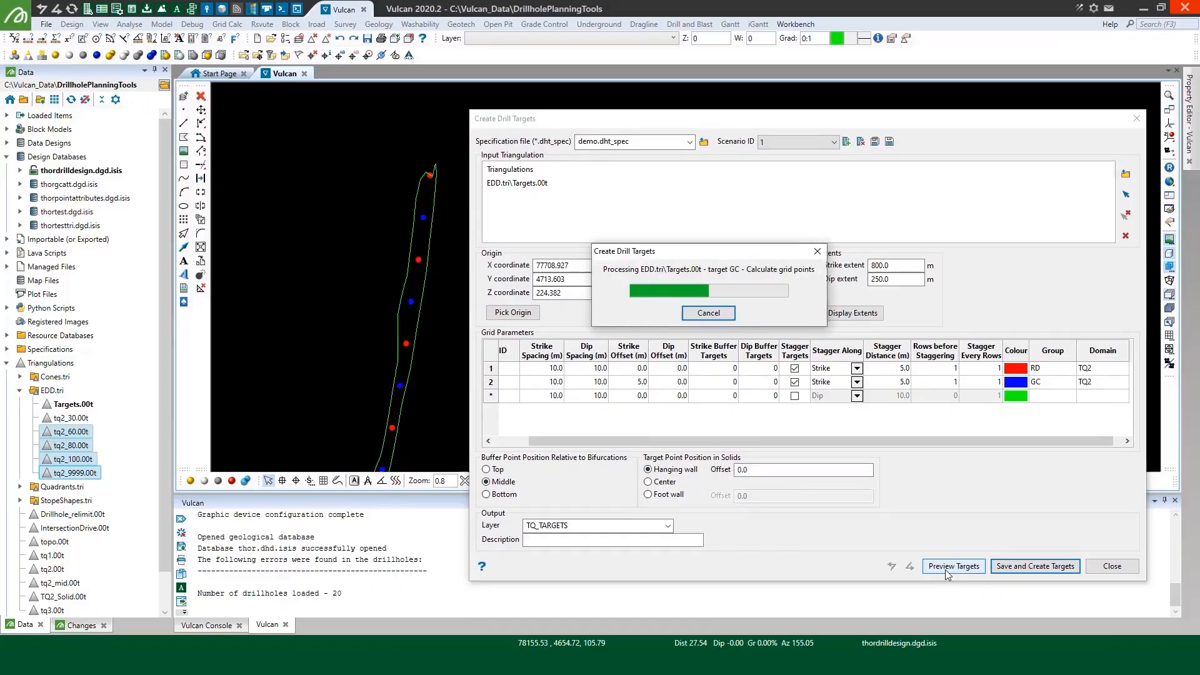
pyautogui.click(676, 494)
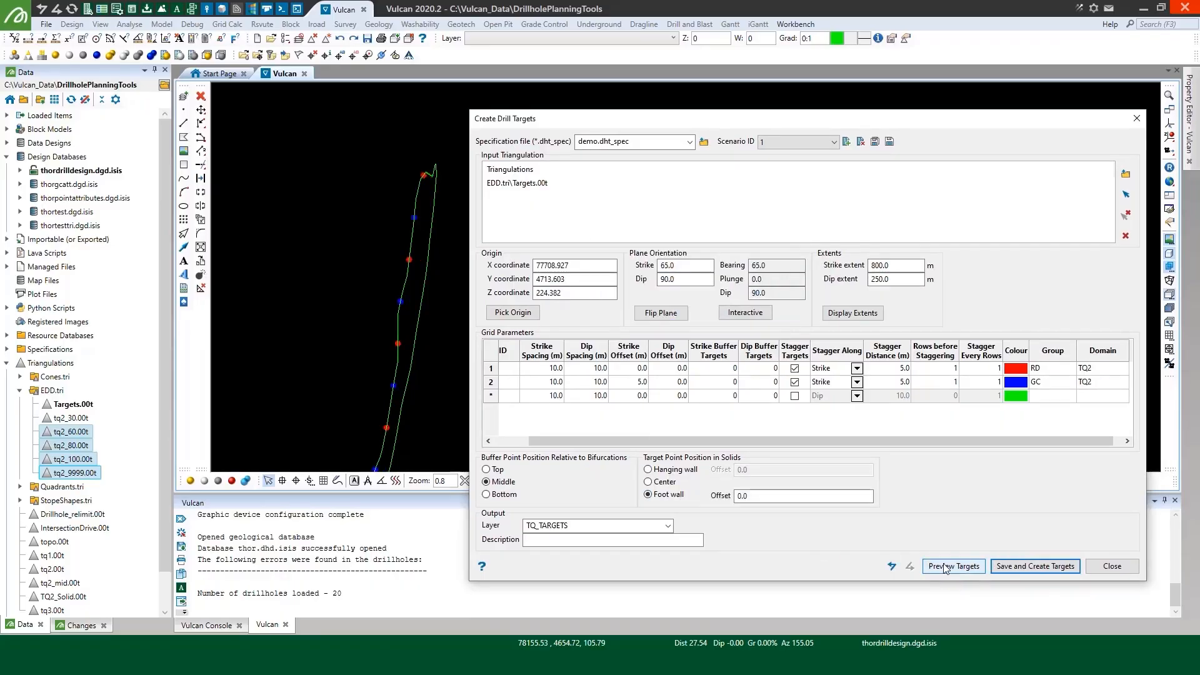
pyautogui.click(945, 566)
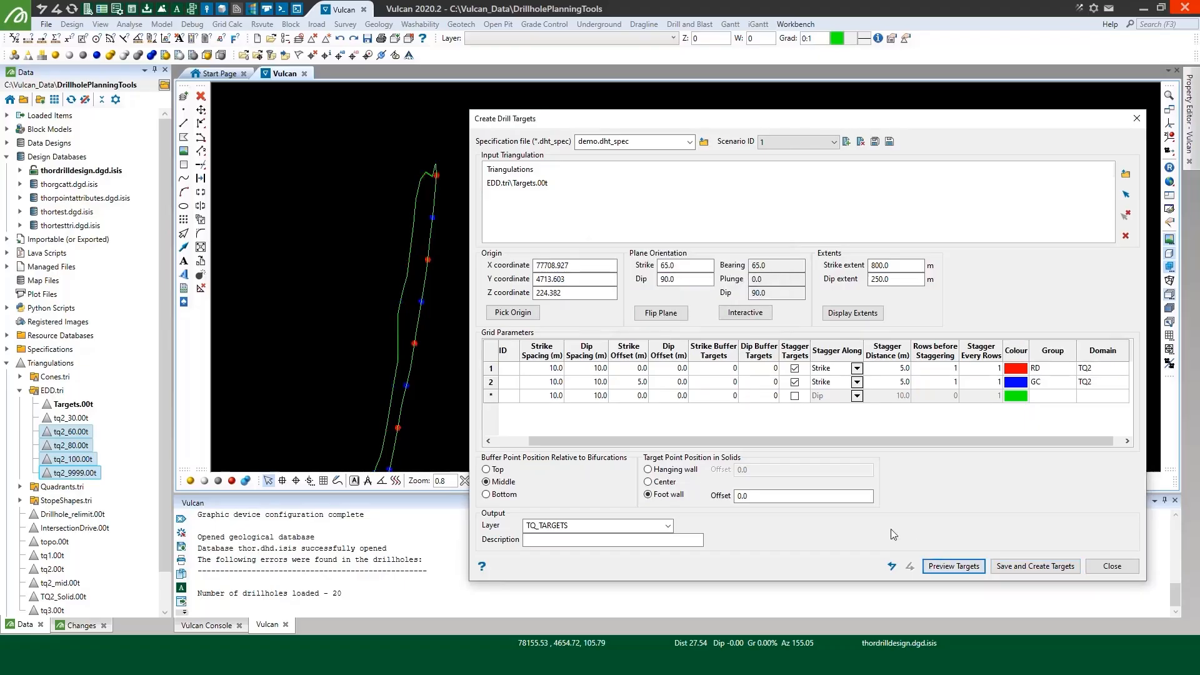
# Position the target points at the centre of the solid, preview them, and save and create the targets
pyautogui.click(663, 483)
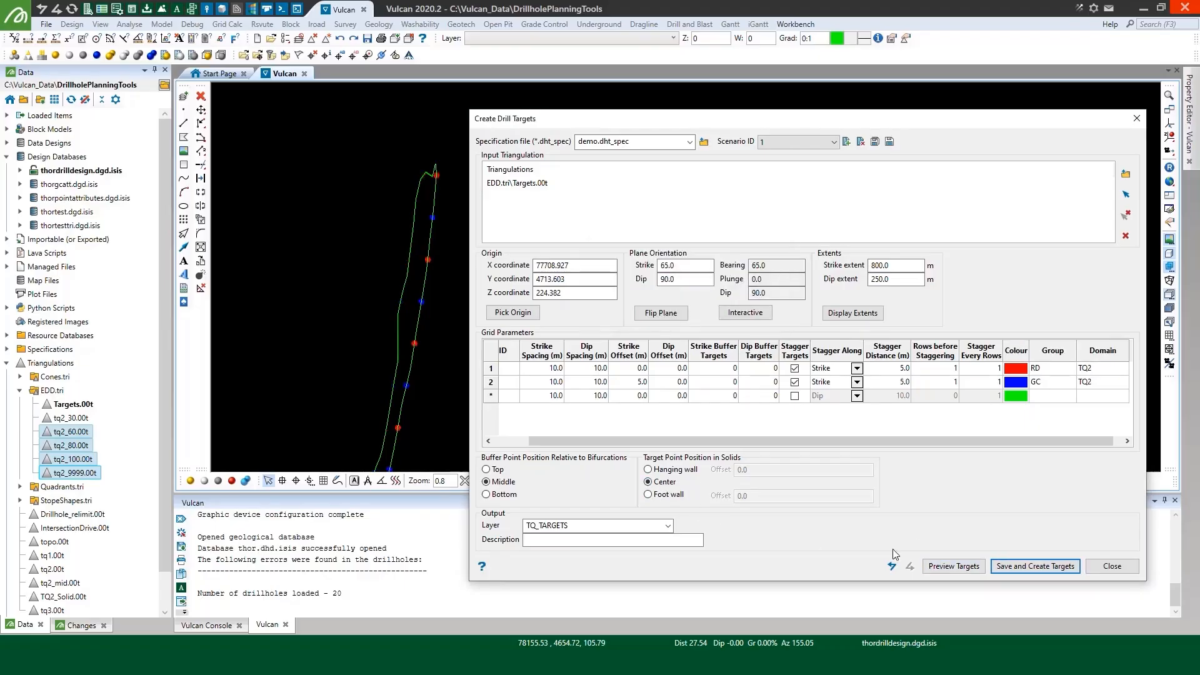
pyautogui.click(947, 566)
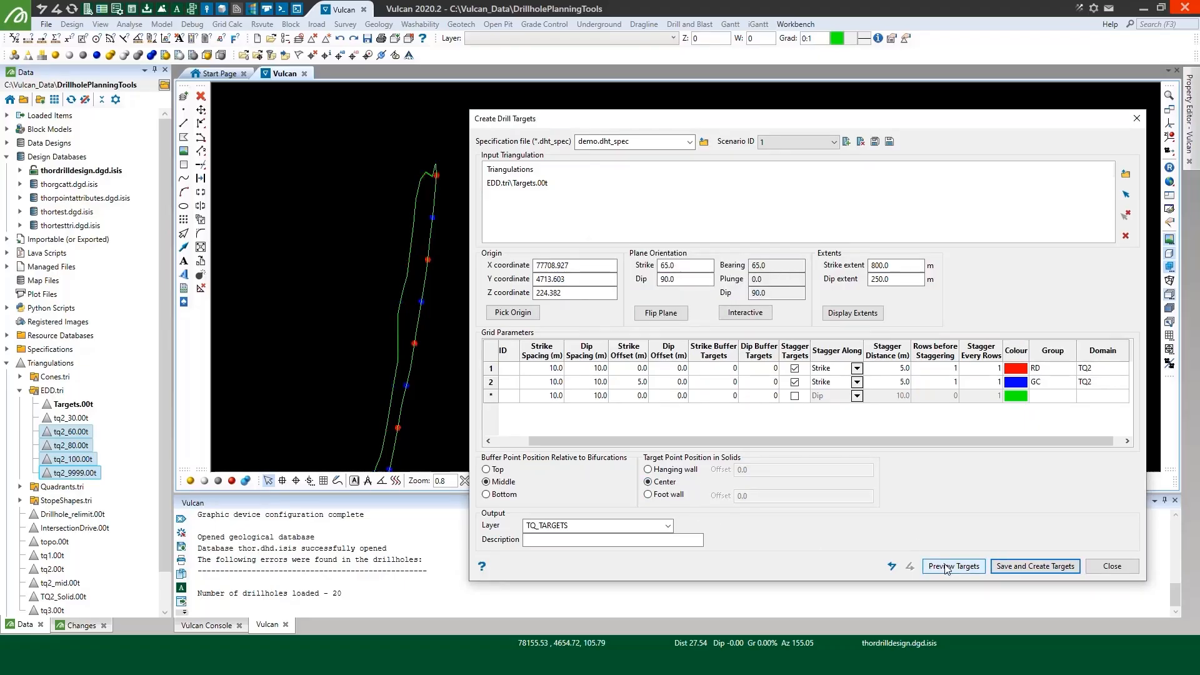
pyautogui.click(1033, 566)
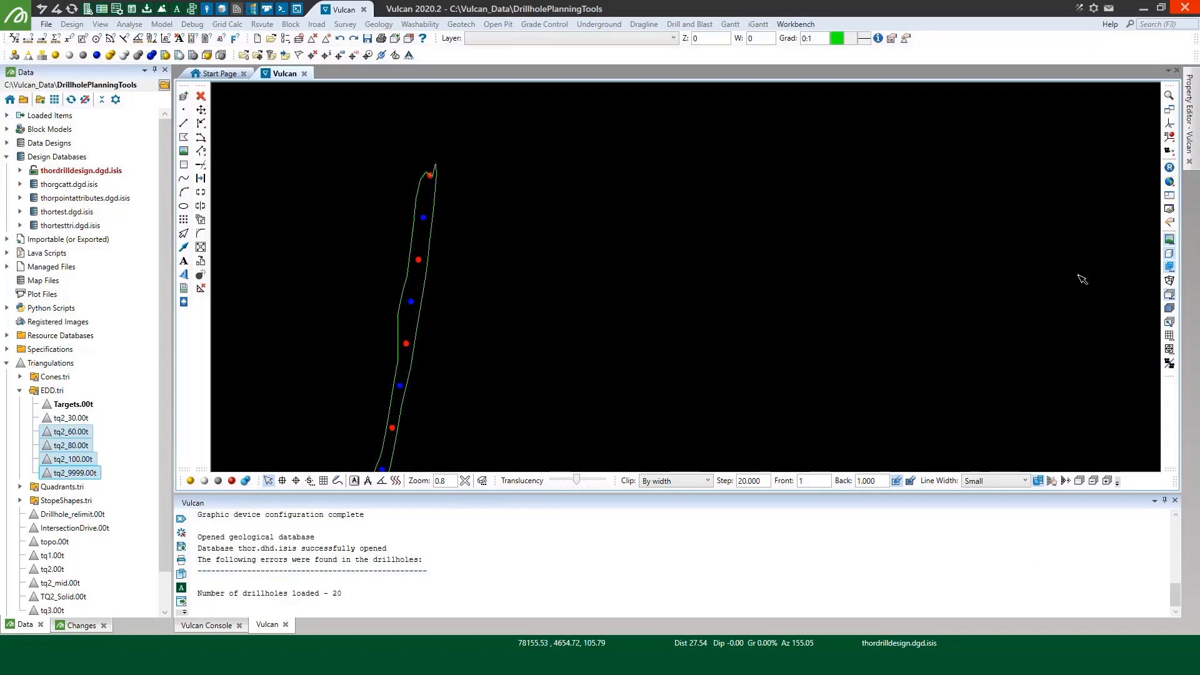
# Leave the section view and examine the created targets across the whole Targets triangulation from the side
pyautogui.click(1169, 295)
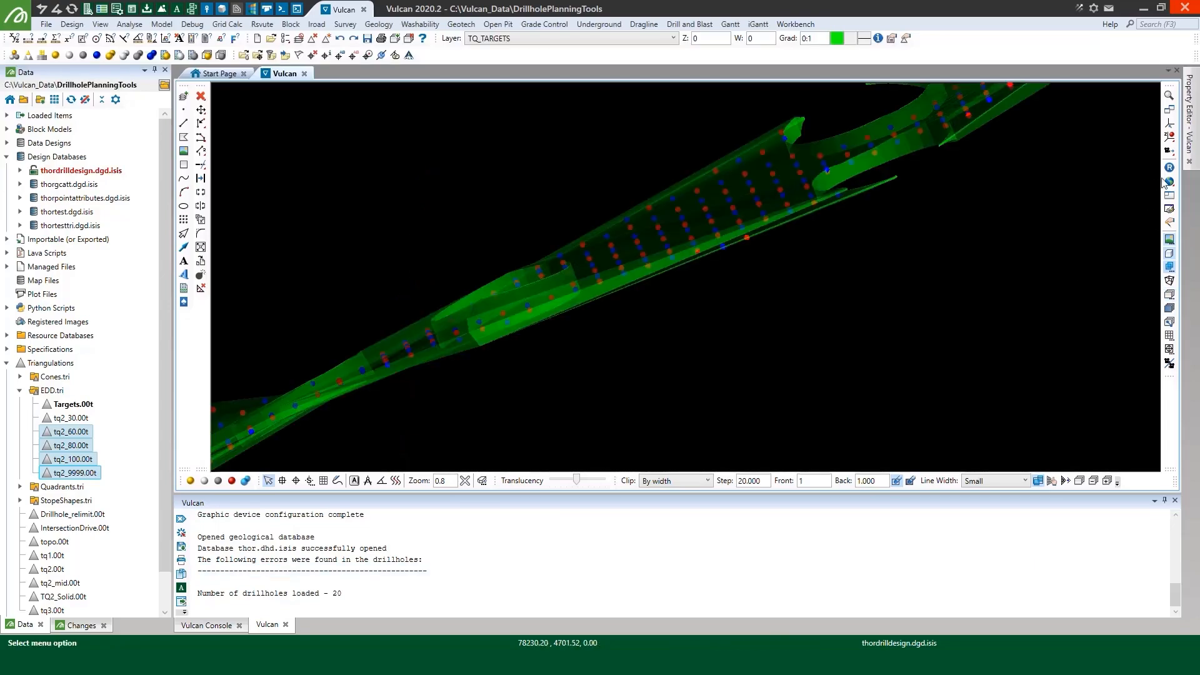
pyautogui.click(1170, 137)
pyautogui.click(726, 184)
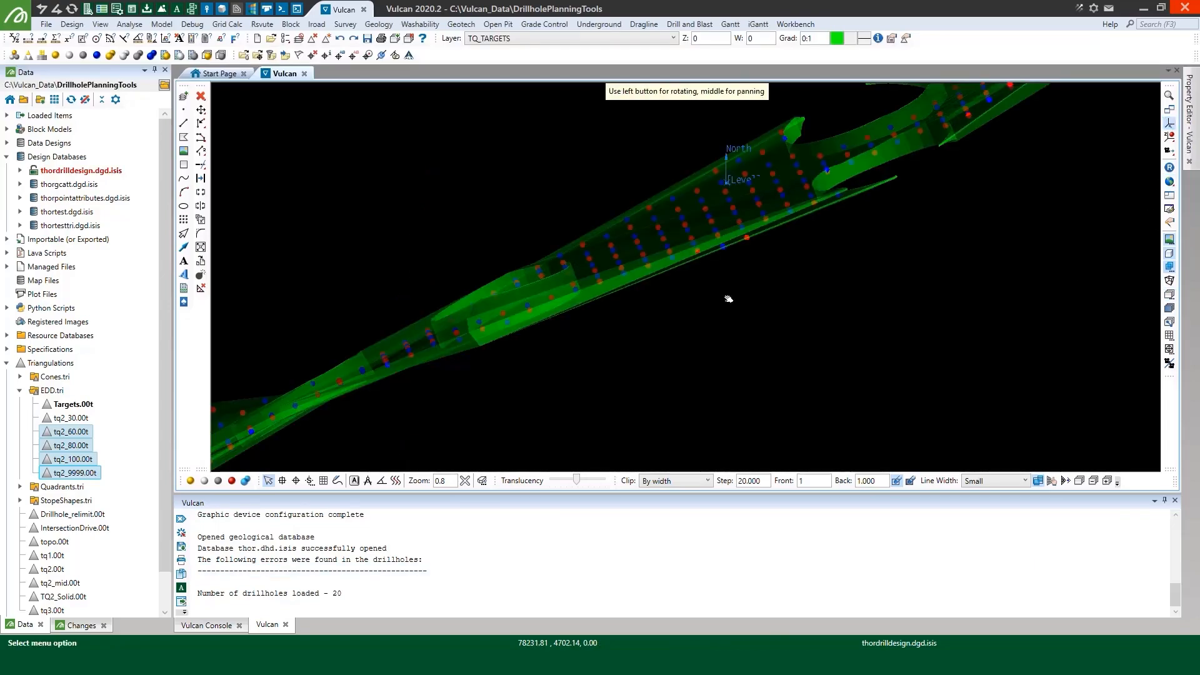
pyautogui.moveTo(729, 299)
pyautogui.mouseDown()
pyautogui.moveTo(641, 256)
pyautogui.moveTo(648, 329)
pyautogui.mouseUp()
pyautogui.scroll(-3, 648, 328)
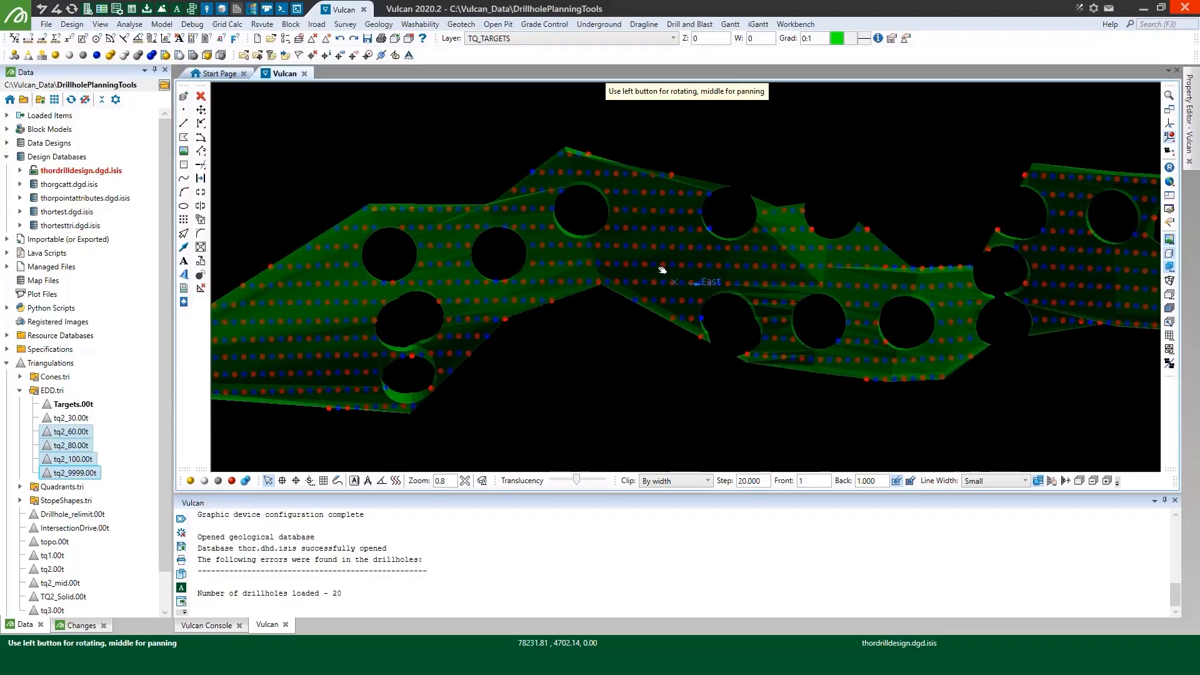
pyautogui.scroll(-3, 667, 256)
pyautogui.scroll(2, 655, 281)
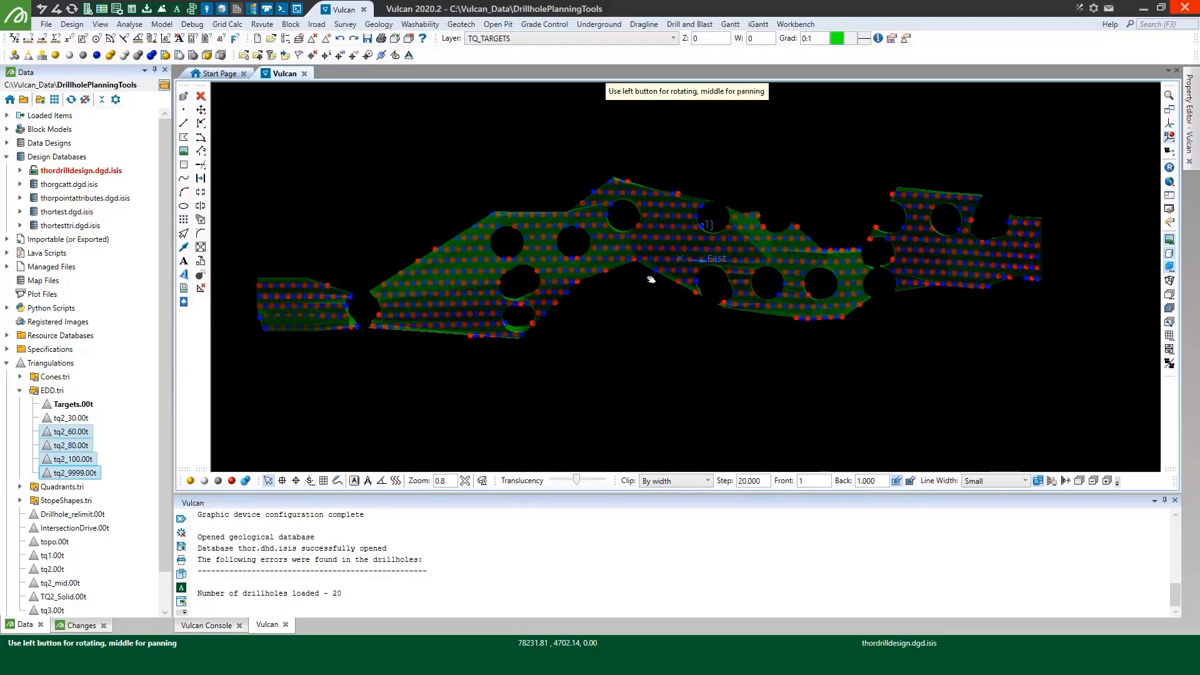
pyautogui.rightClick(651, 280)
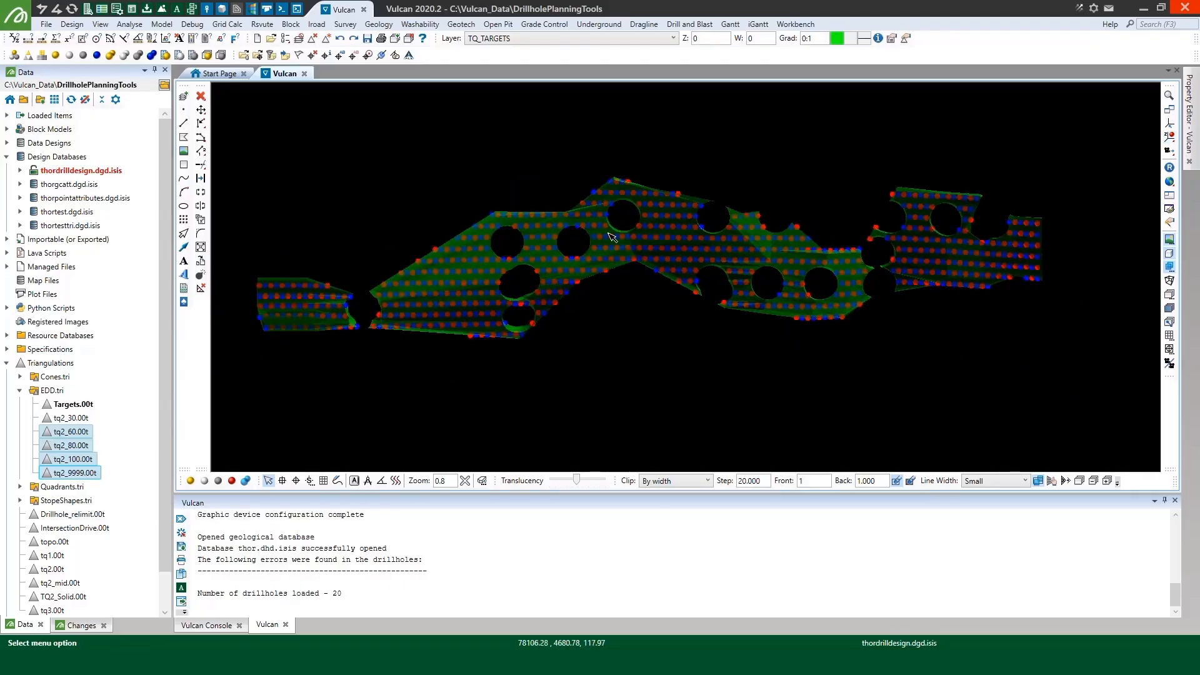
# Save the TQ_TARGETS layer, and clear that layer and the Targets.00t triangulation from the view
pyautogui.hotkey('ctrl', 's')
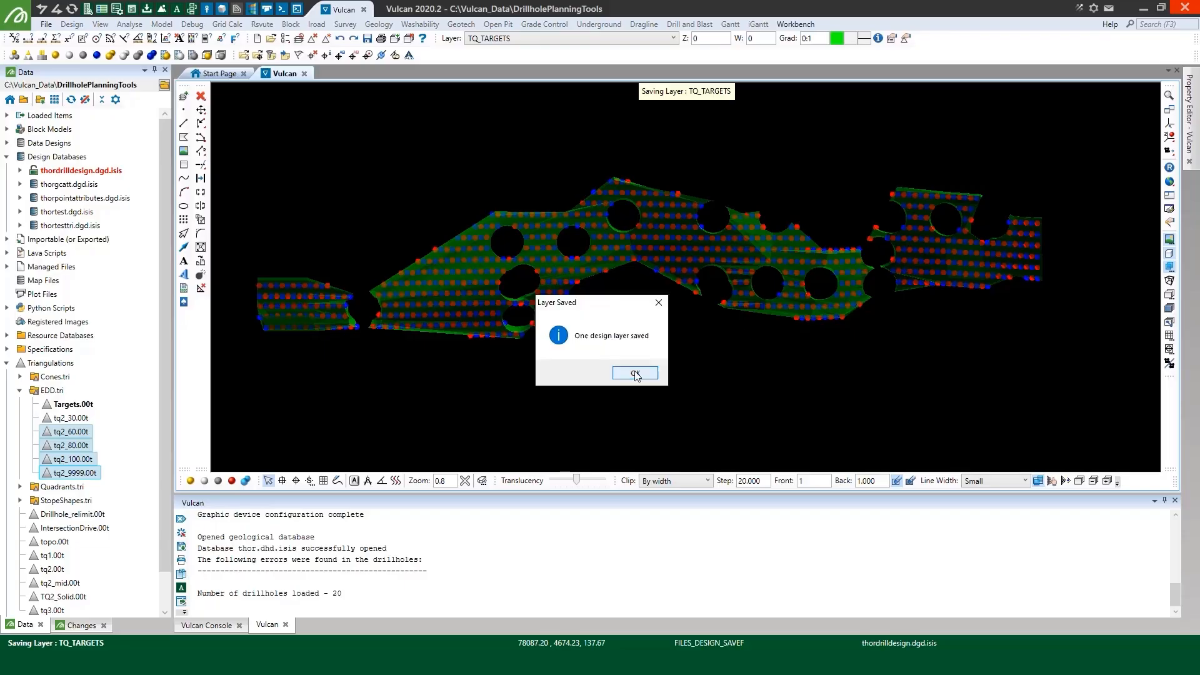
pyautogui.click(635, 373)
pyautogui.click(302, 40)
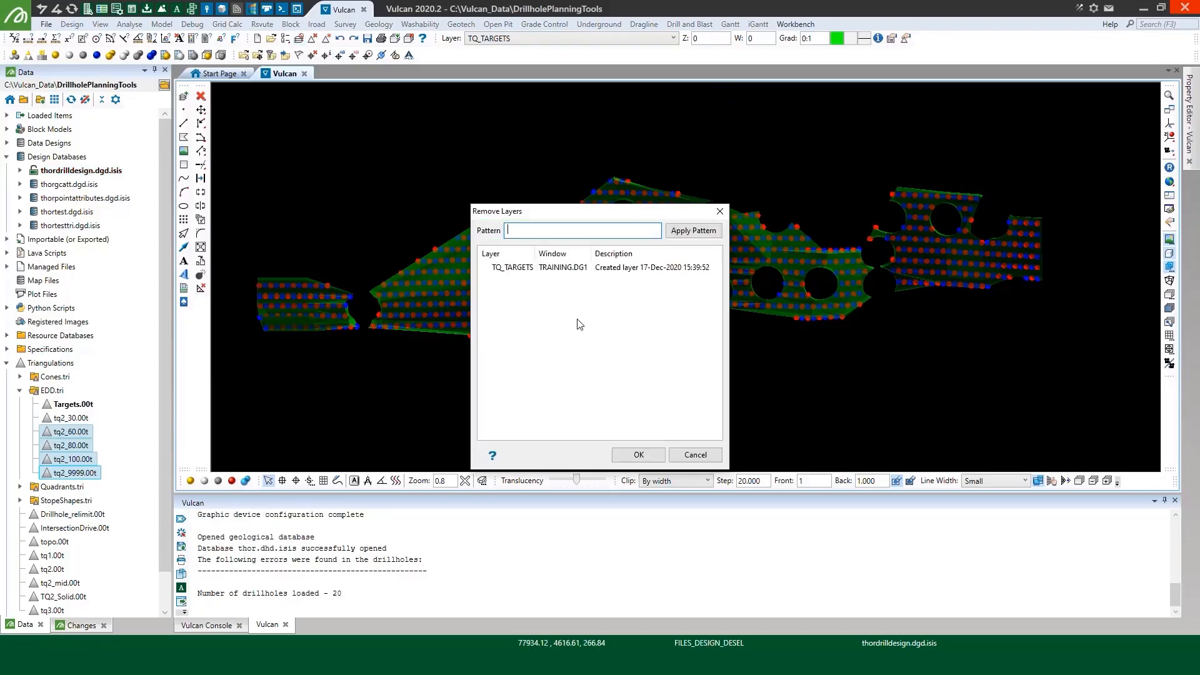
pyautogui.click(558, 269)
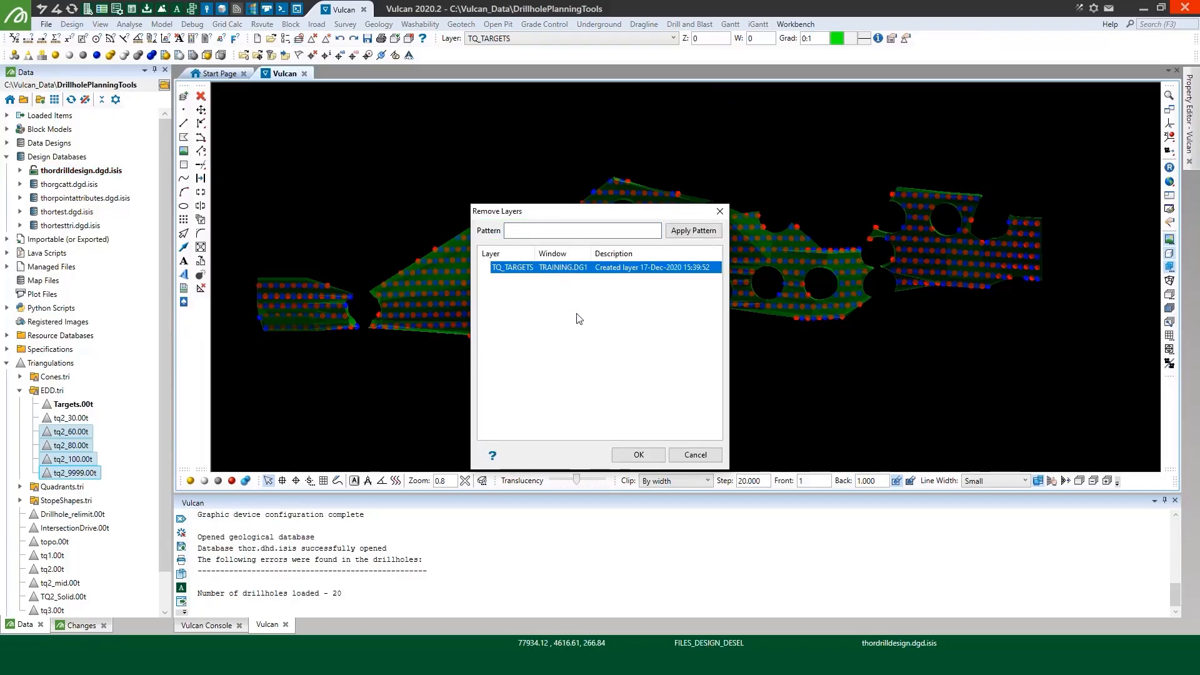
pyautogui.click(635, 455)
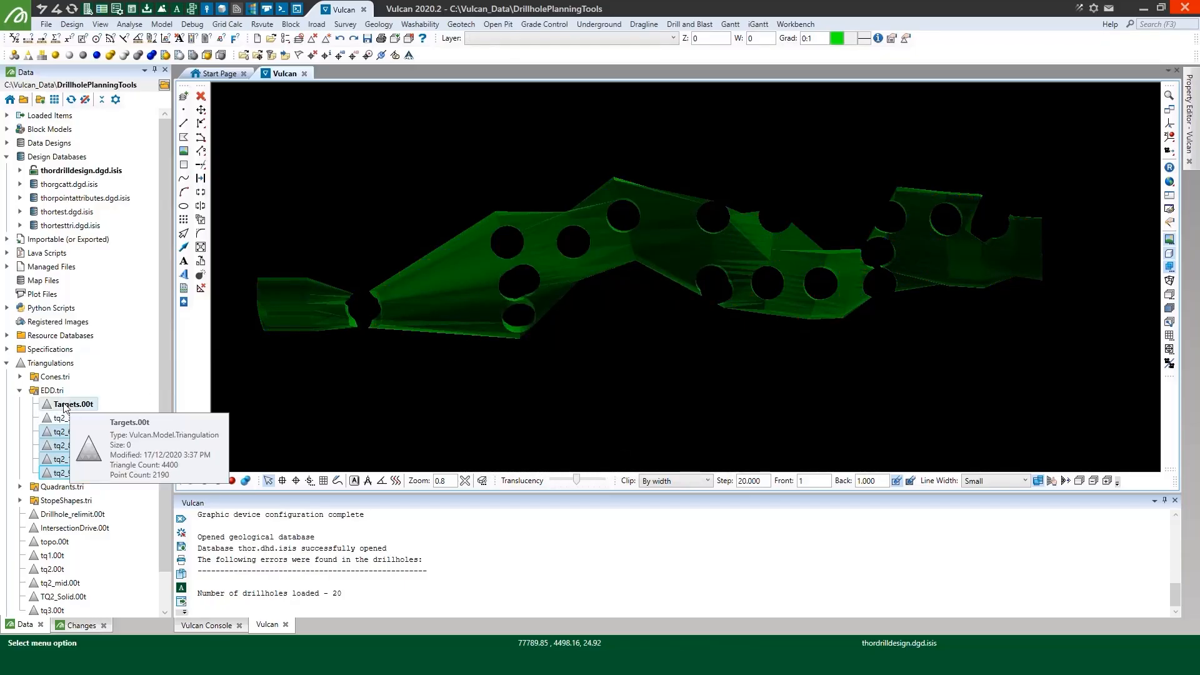
pyautogui.click(64, 405)
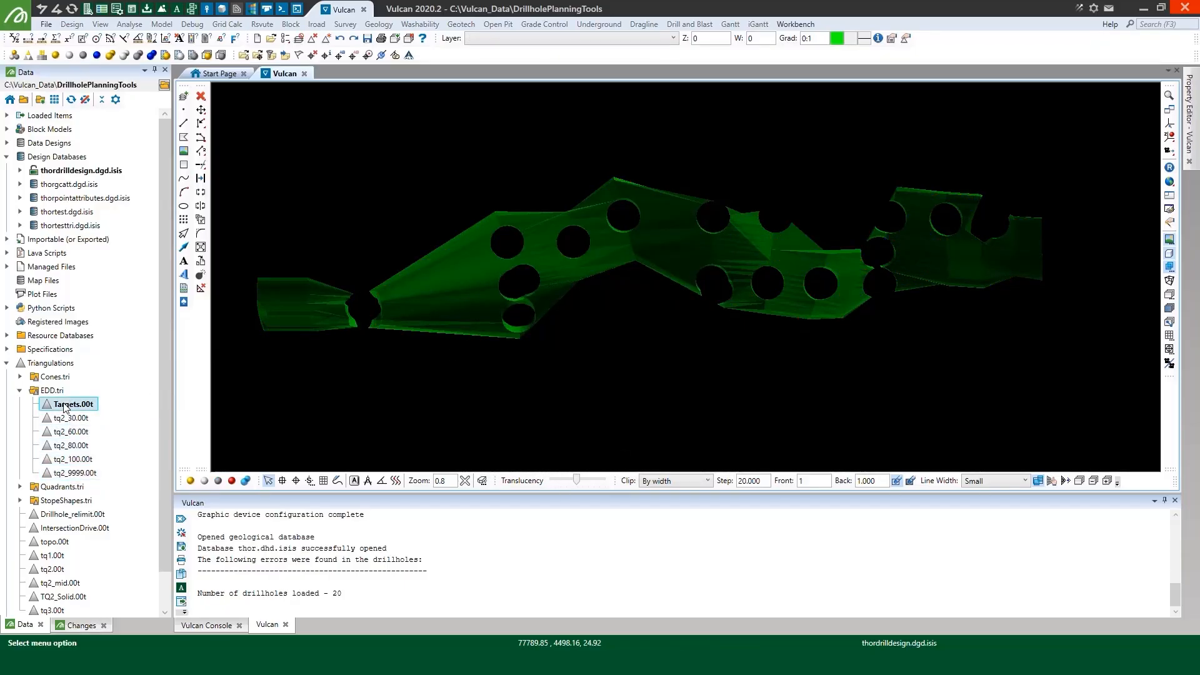
# Load the tq2.00t triangulation and make it translucent
pyautogui.click(21, 391)
pyautogui.click(44, 487)
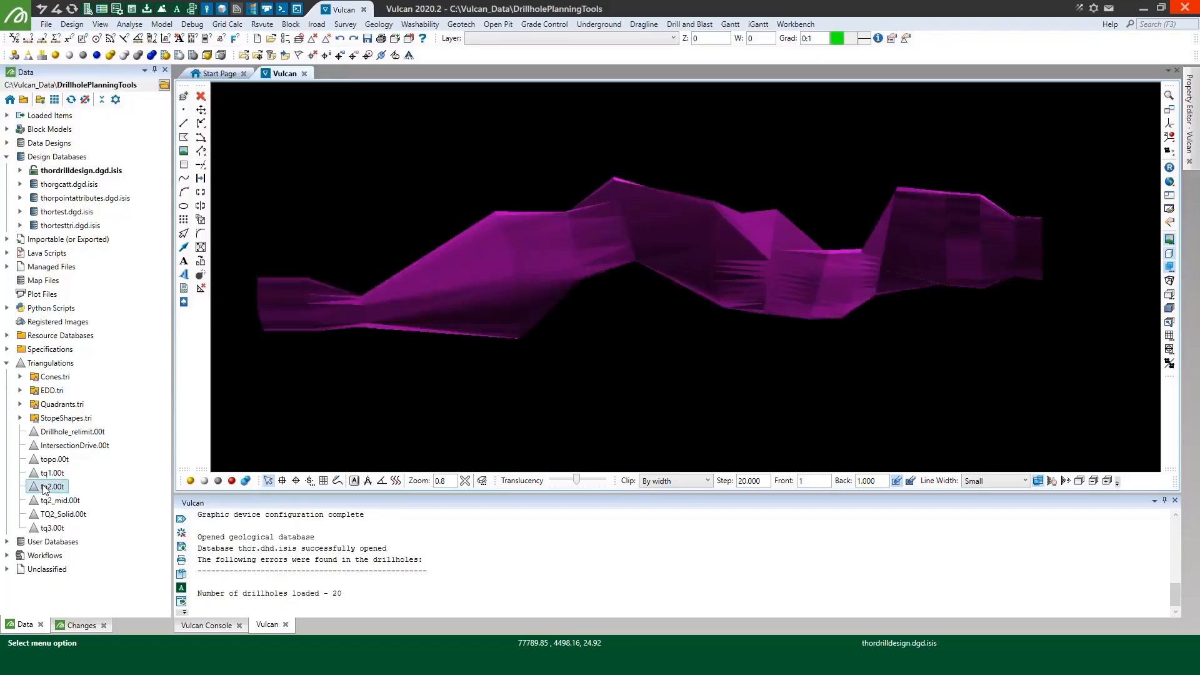
pyautogui.click(245, 480)
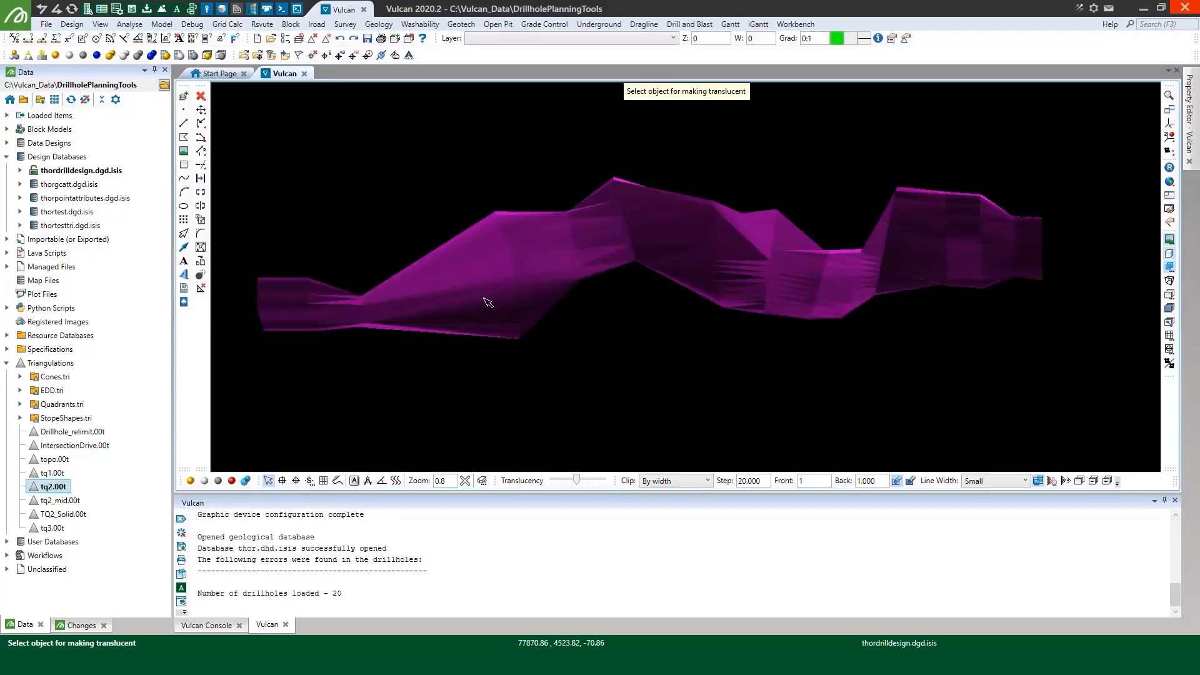
pyautogui.click(508, 284)
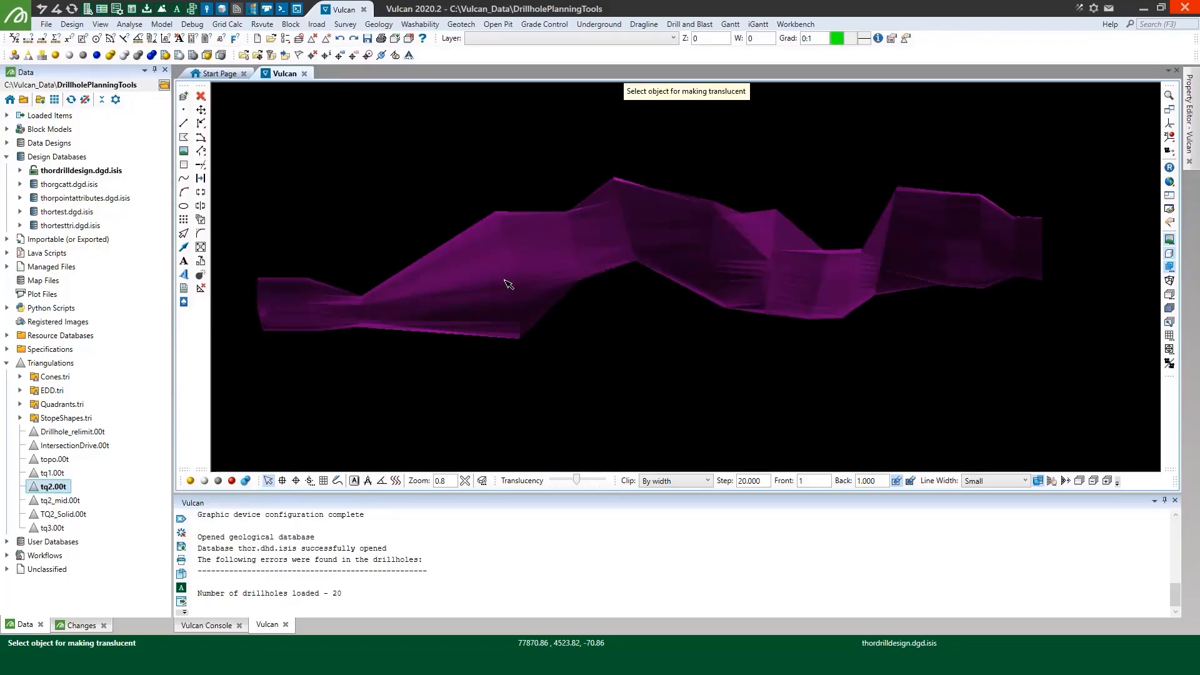
# Start Create Drill Targets, load scenario 1 from demo.dht_spec, and save it as a new scenario named tq2_mid
pyautogui.click(379, 24)
pyautogui.moveTo(414, 82)
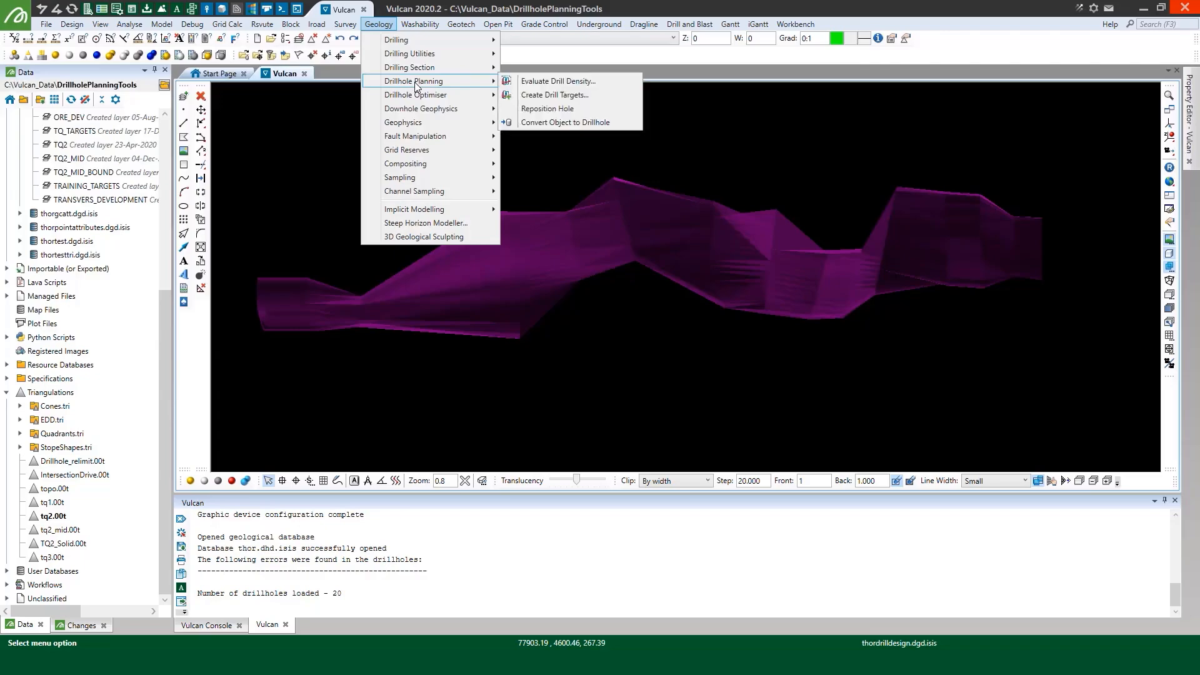
pyautogui.click(587, 95)
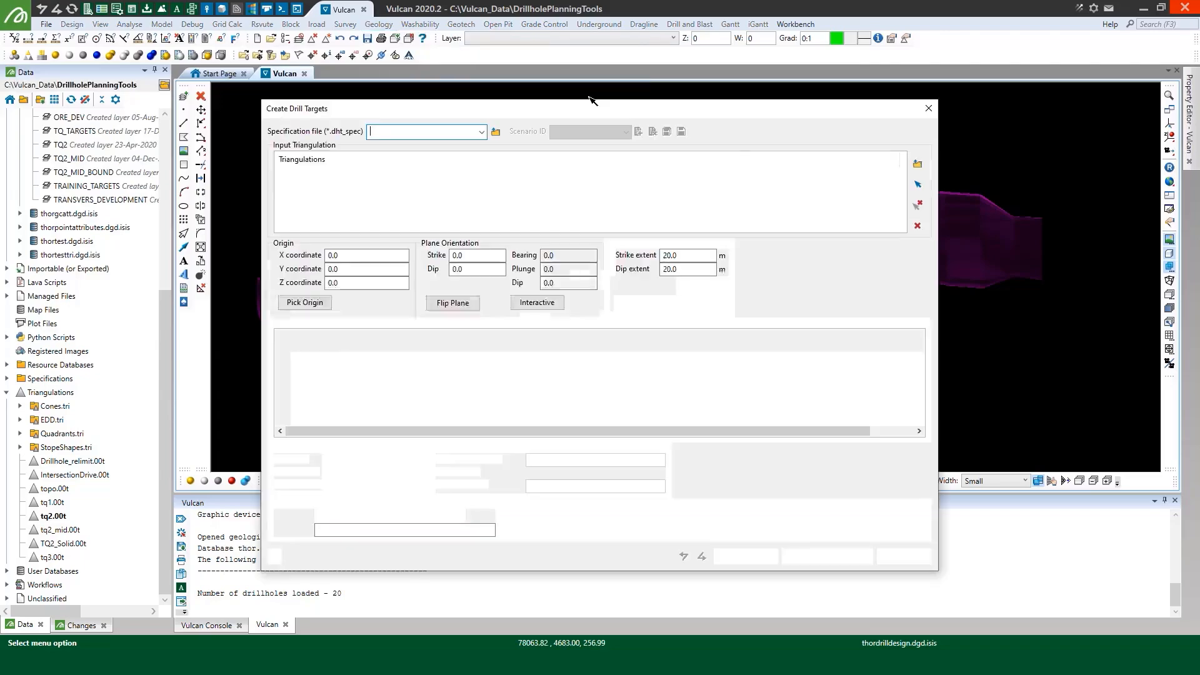
pyautogui.click(480, 131)
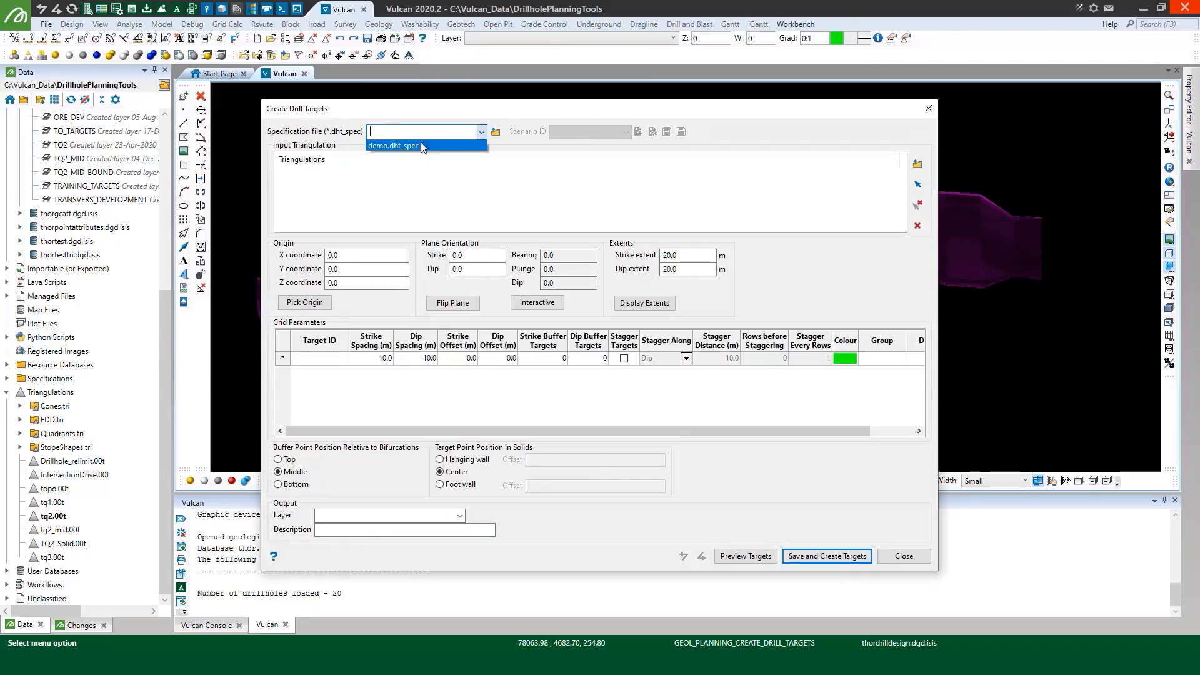
pyautogui.click(423, 145)
pyautogui.click(574, 132)
pyautogui.click(575, 146)
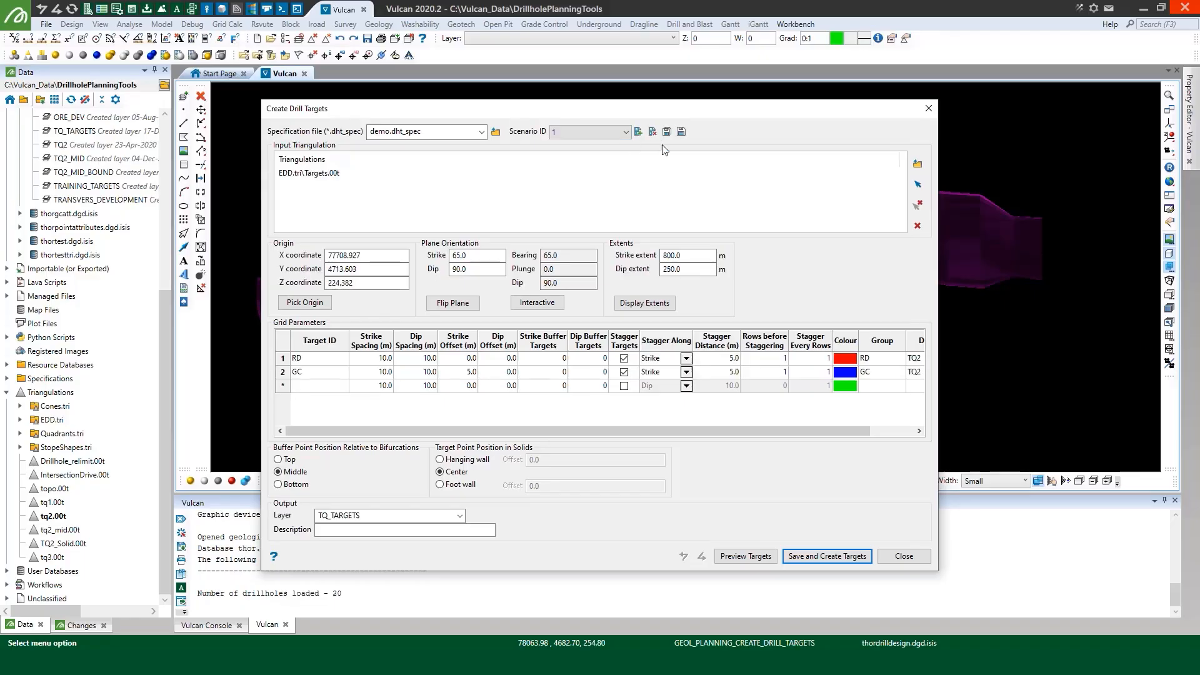
pyautogui.click(667, 132)
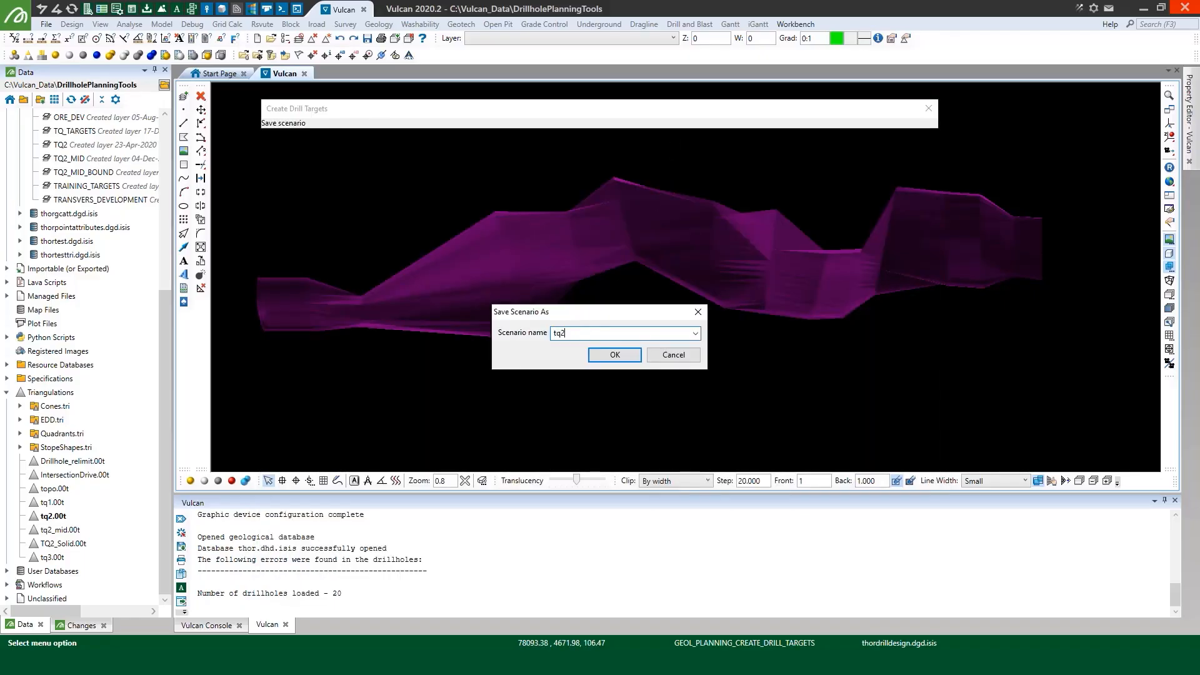
pyautogui.press('Return')
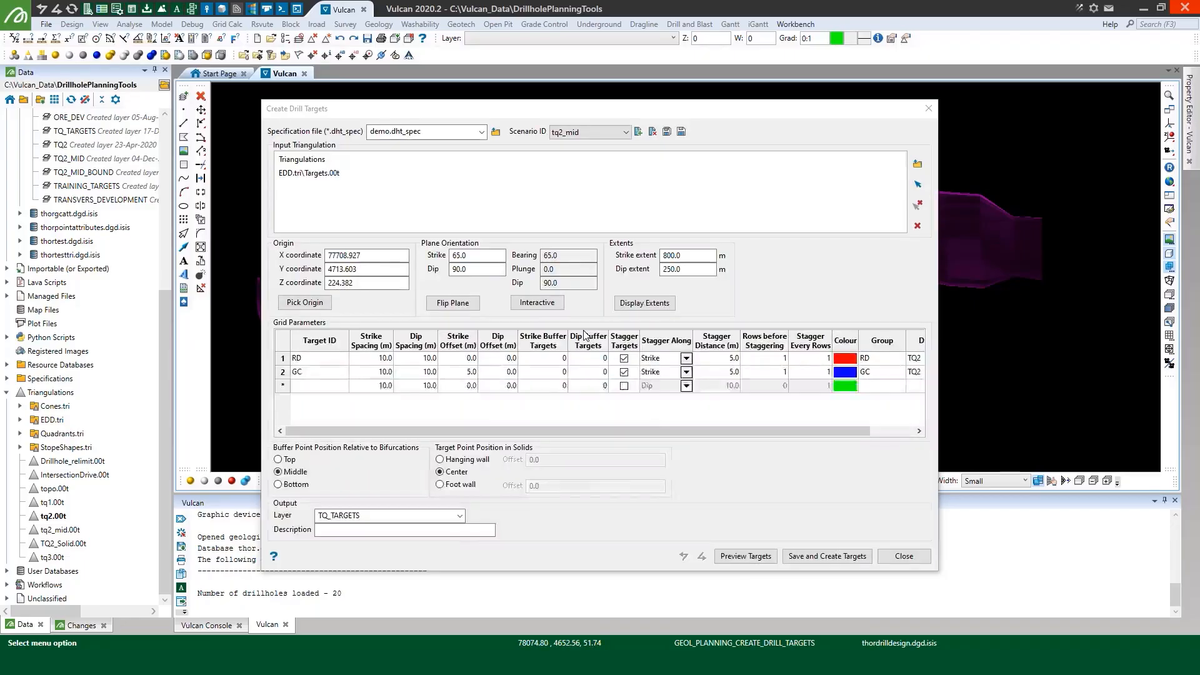
# Replace the input triangulation of the tq2_mid scenario with the displayed tq2.00t
pyautogui.click(917, 206)
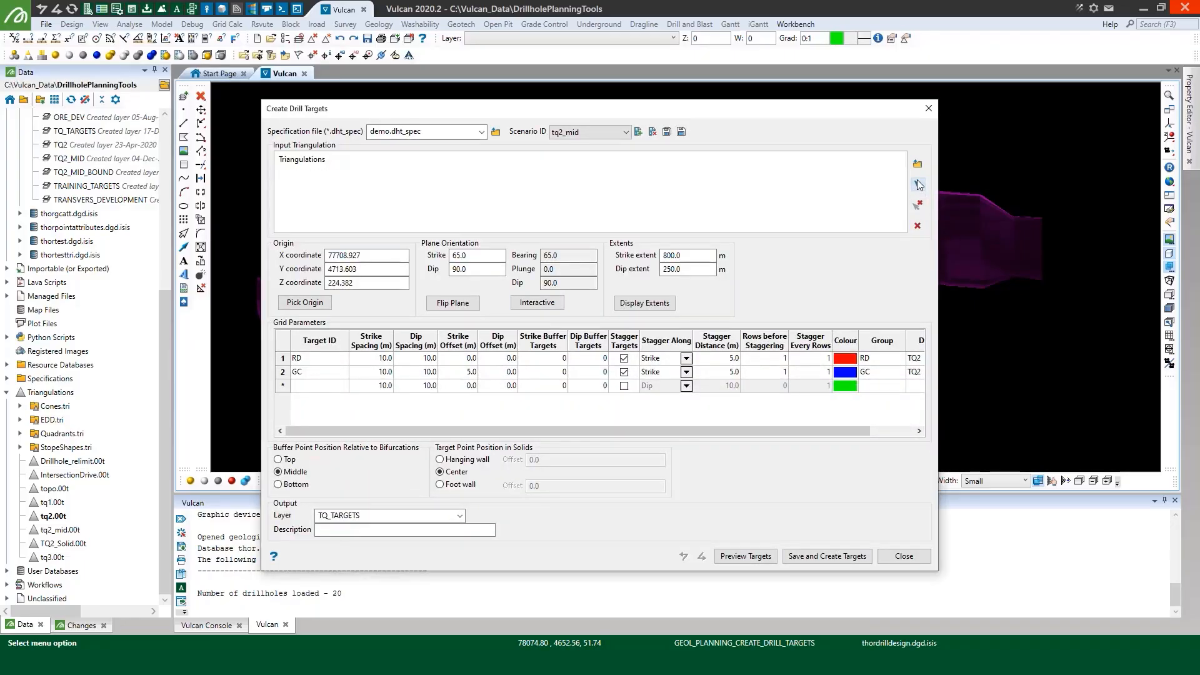
pyautogui.click(917, 184)
pyautogui.click(918, 183)
pyautogui.click(653, 374)
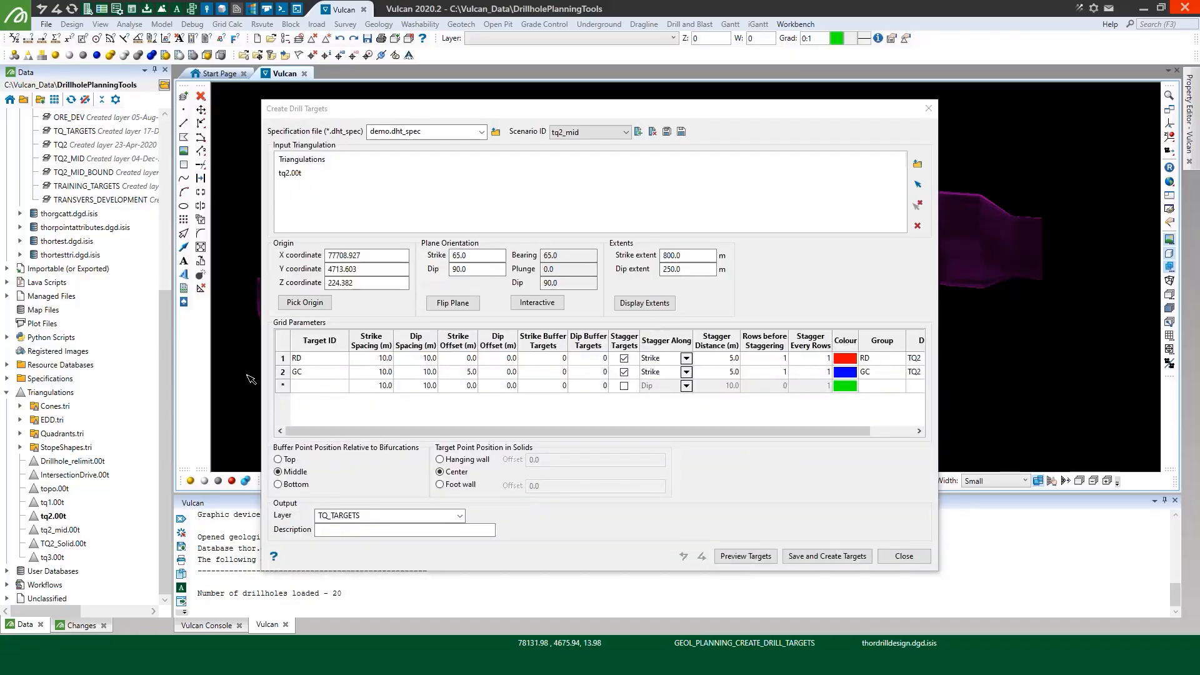
# Delete the GC row from the grid parameters
pyautogui.click(285, 374)
pyautogui.rightClick(286, 378)
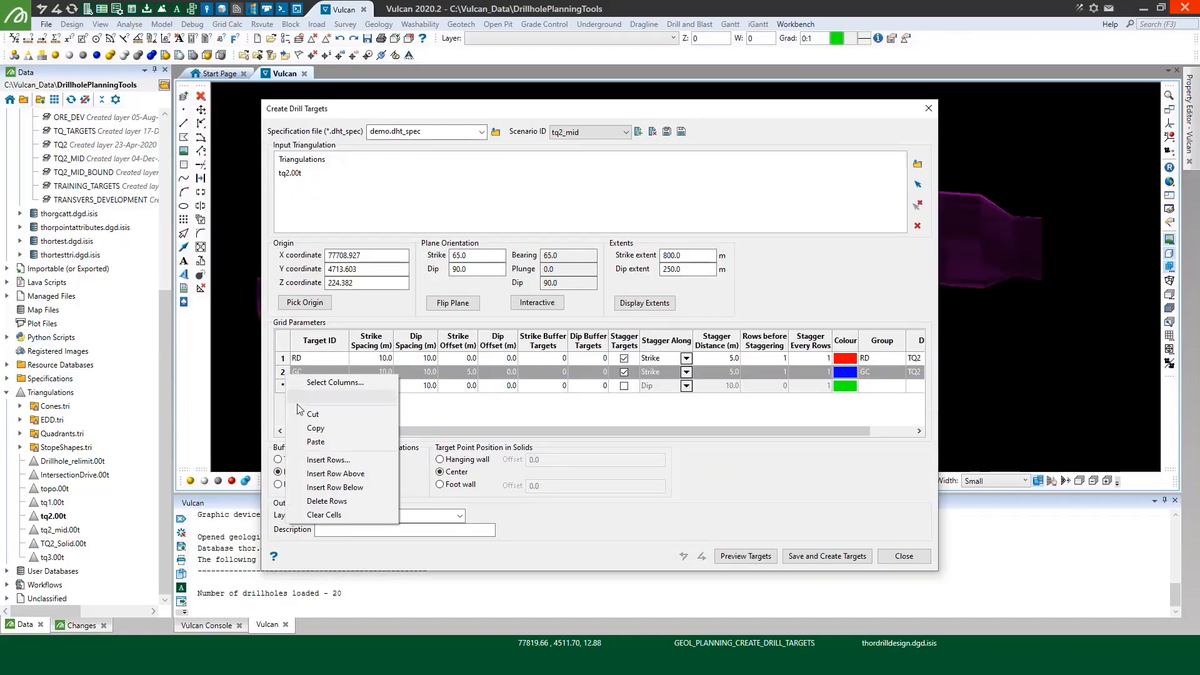
pyautogui.click(324, 497)
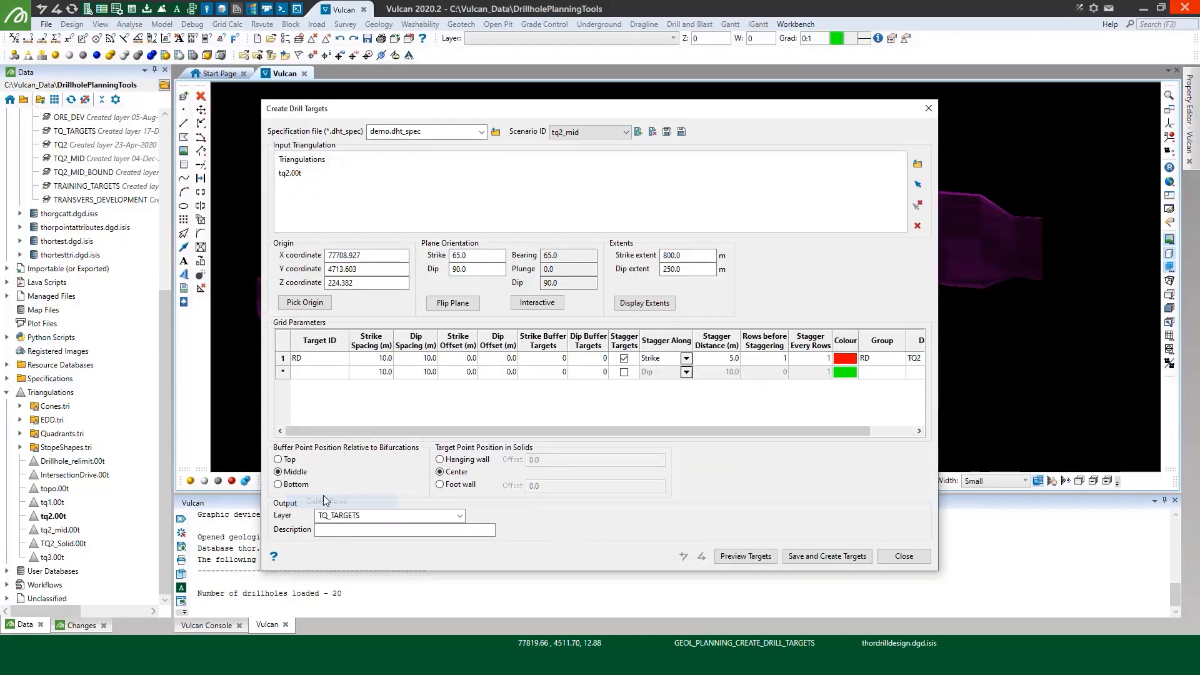
# Set the RD row's strike and dip spacing to 2 m, turn off target staggering, and set its group to MID
pyautogui.click(372, 358)
pyautogui.write('2')
pyautogui.press('Tab')
pyautogui.write('2')
pyautogui.press('Tab')
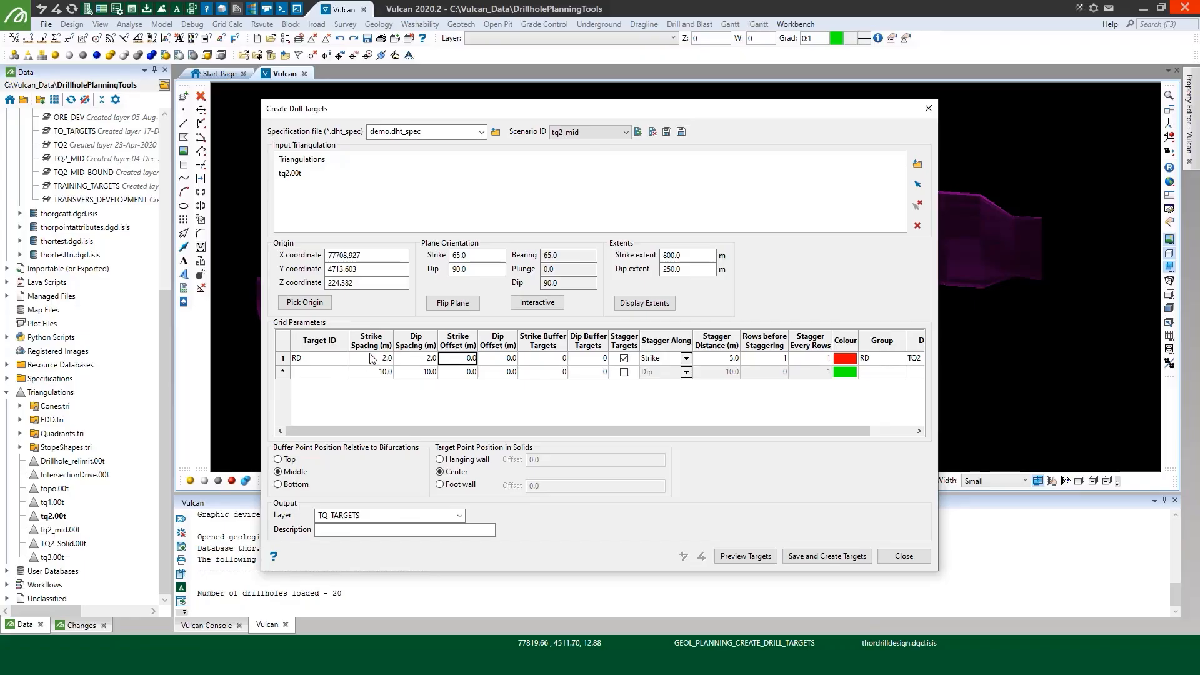
pyautogui.click(624, 358)
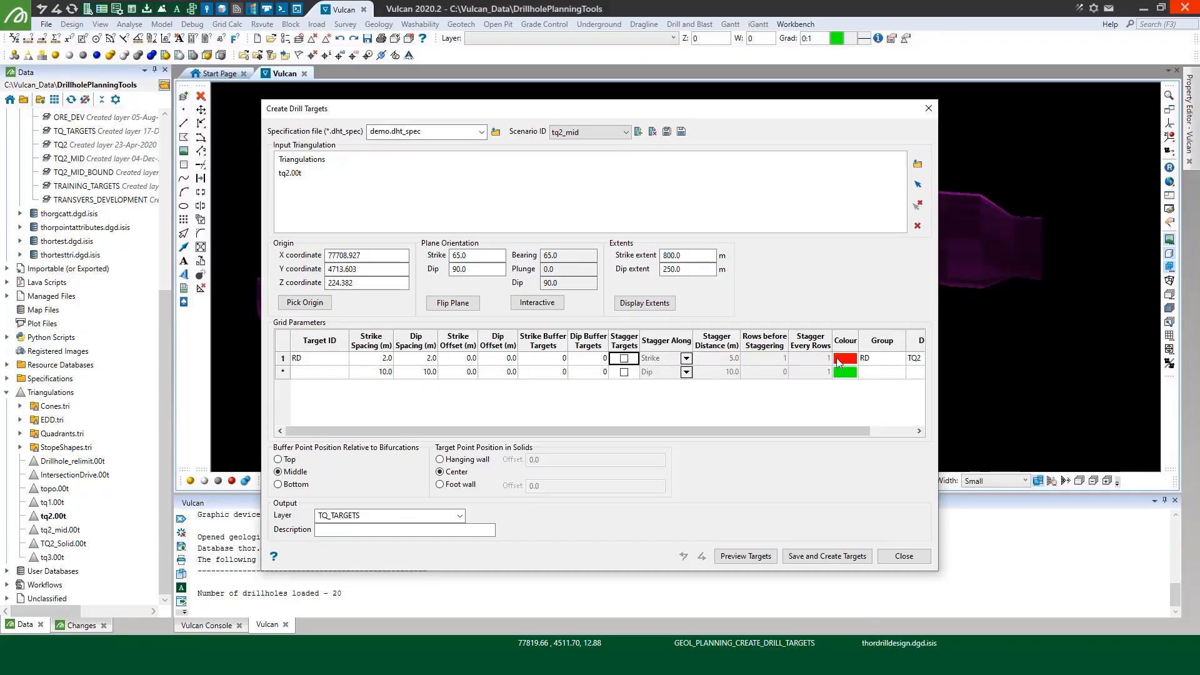
pyautogui.click(887, 358)
pyautogui.write('MID')
# Change the output layer to TQ_MID, and save and create the targets
pyautogui.click(383, 516)
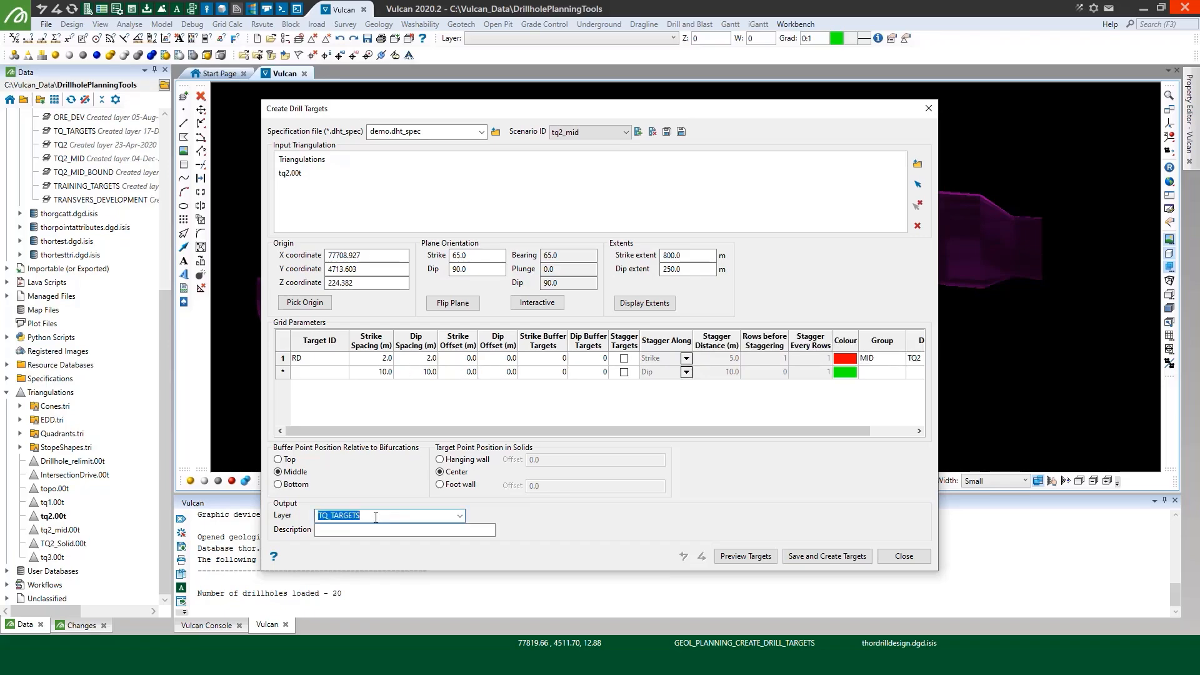
pyautogui.click(375, 517)
pyautogui.press('BackSpace')
pyautogui.press('BackSpace')
pyautogui.press('BackSpace')
pyautogui.press('BackSpace')
pyautogui.press('BackSpace')
pyautogui.press('BackSpace')
pyautogui.click(830, 556)
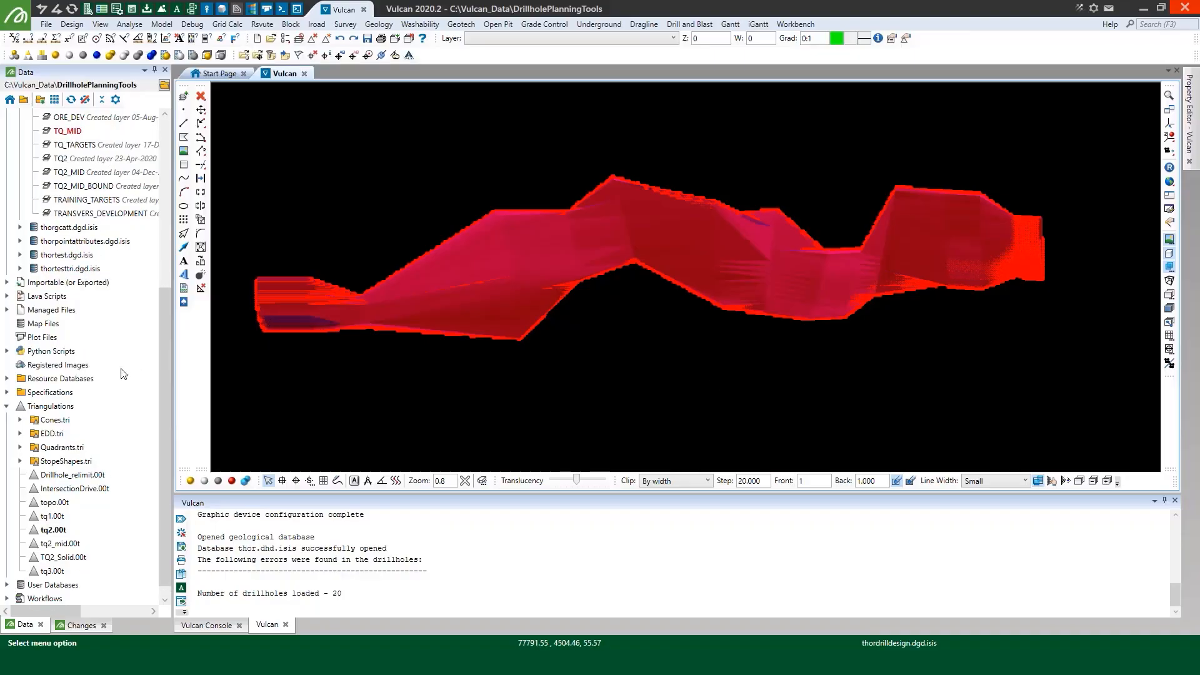
# Remove the tq2.00t triangulation from the view, inspect the target points, and save the TQ_MID layer
pyautogui.doubleClick(55, 530)
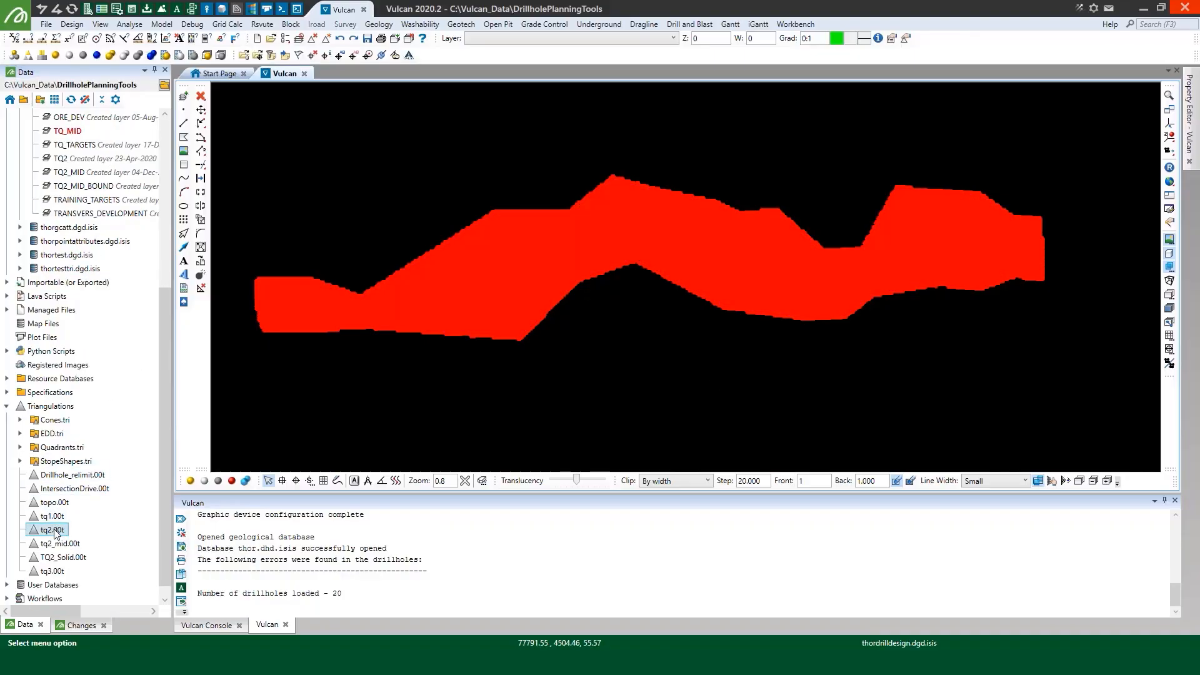
pyautogui.scroll(2, 492, 242)
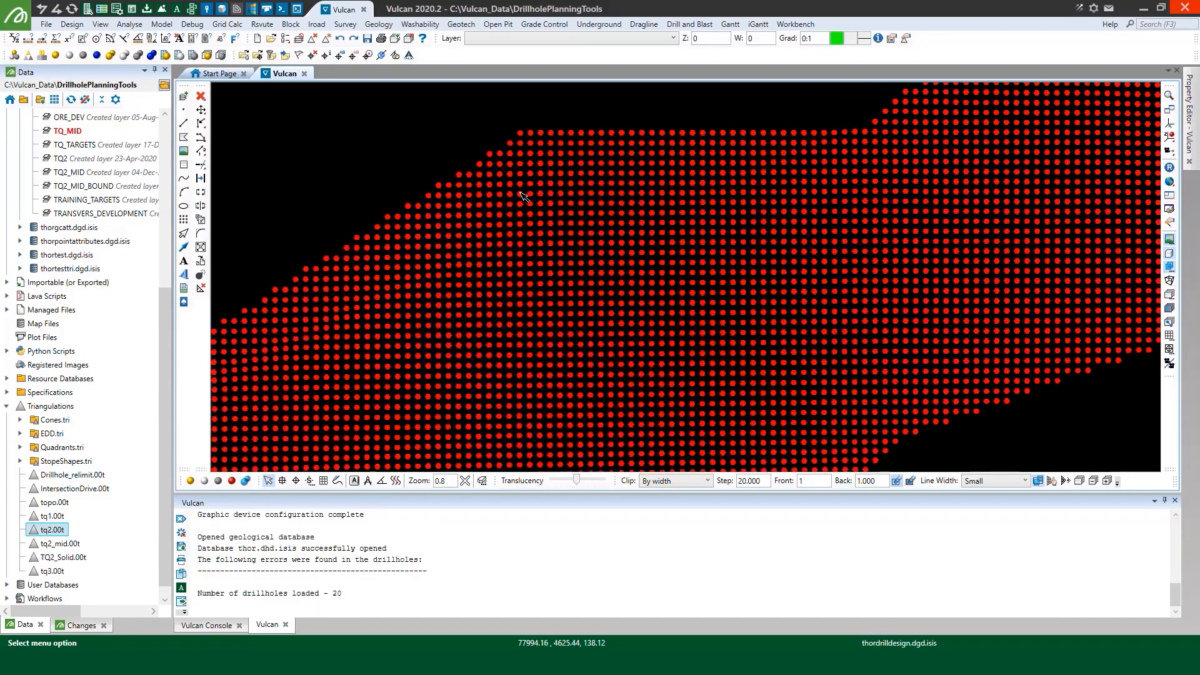
pyautogui.scroll(-7, 520, 191)
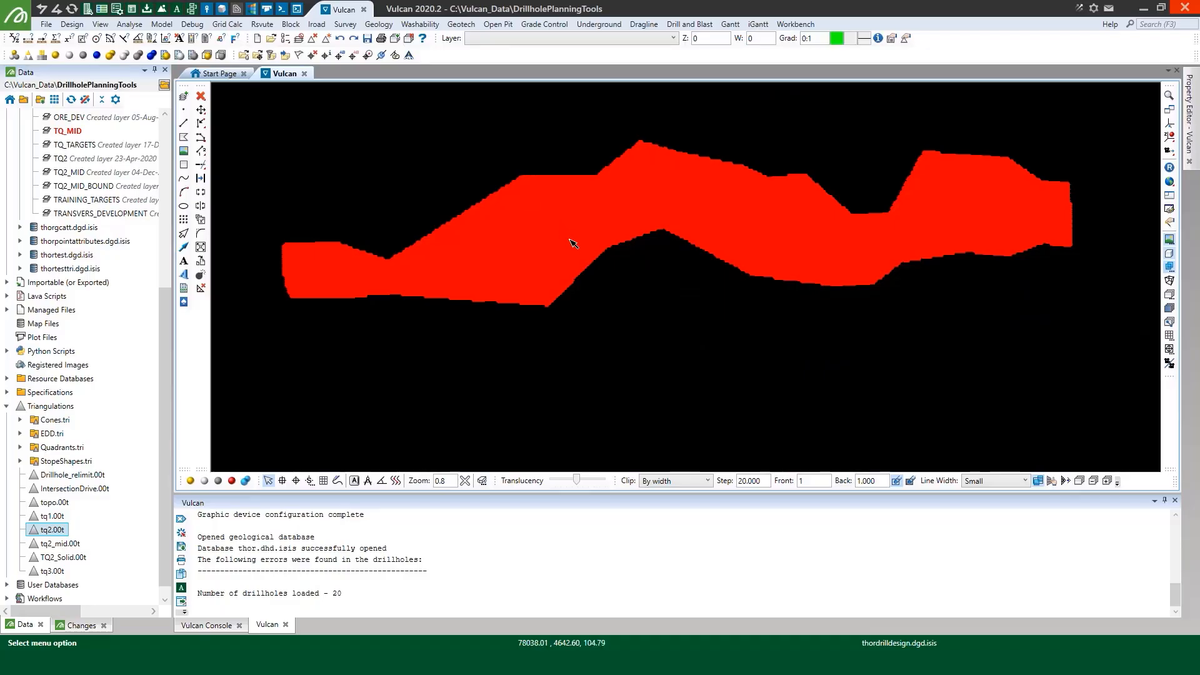
pyautogui.hotkey('ctrl', 's')
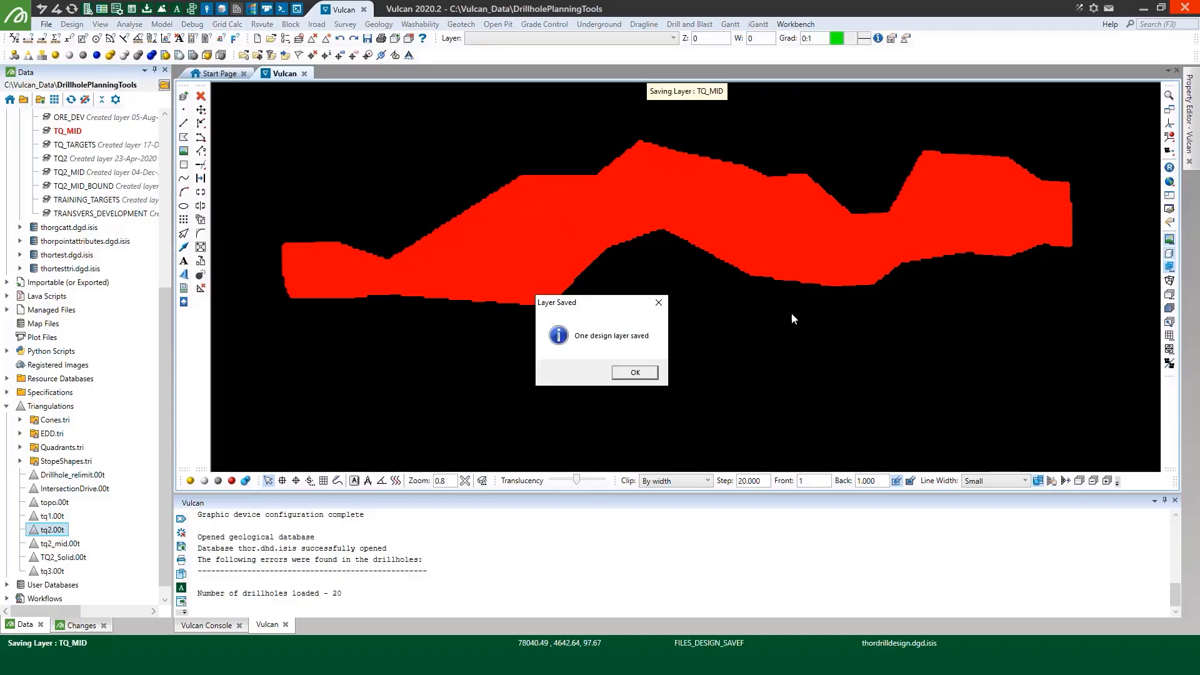
pyautogui.click(637, 375)
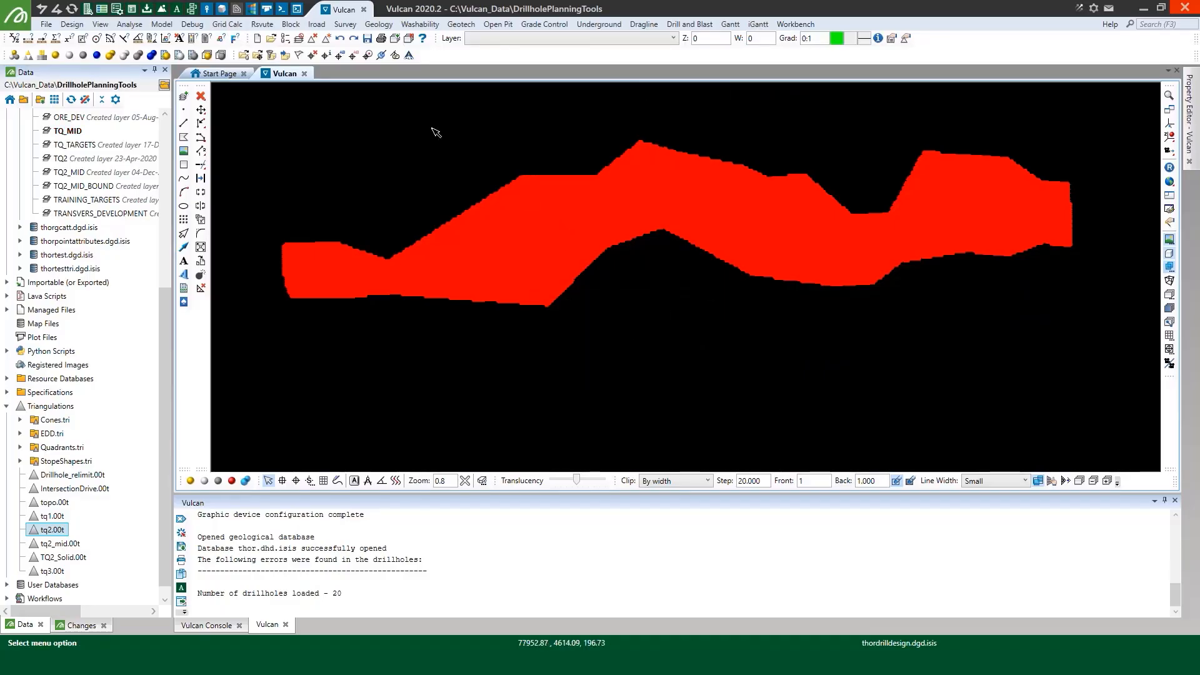
# Start a polygon boundary with the concave method, using a projection plane defined by three points
pyautogui.click(75, 25)
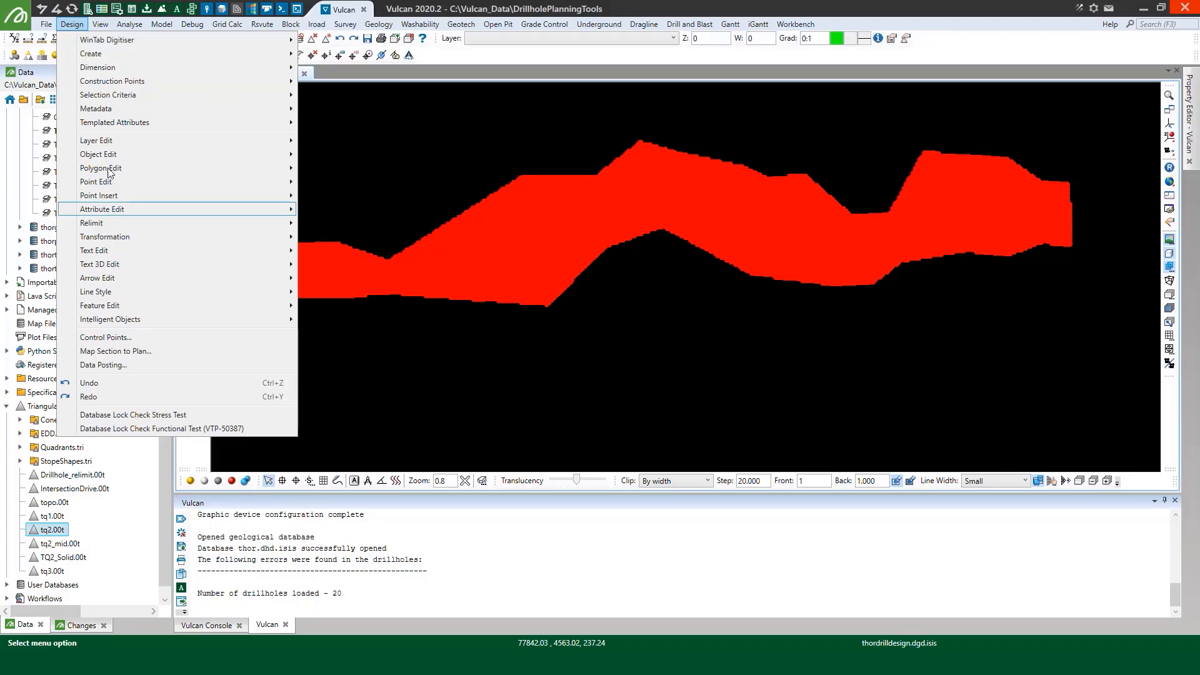
pyautogui.moveTo(109, 172)
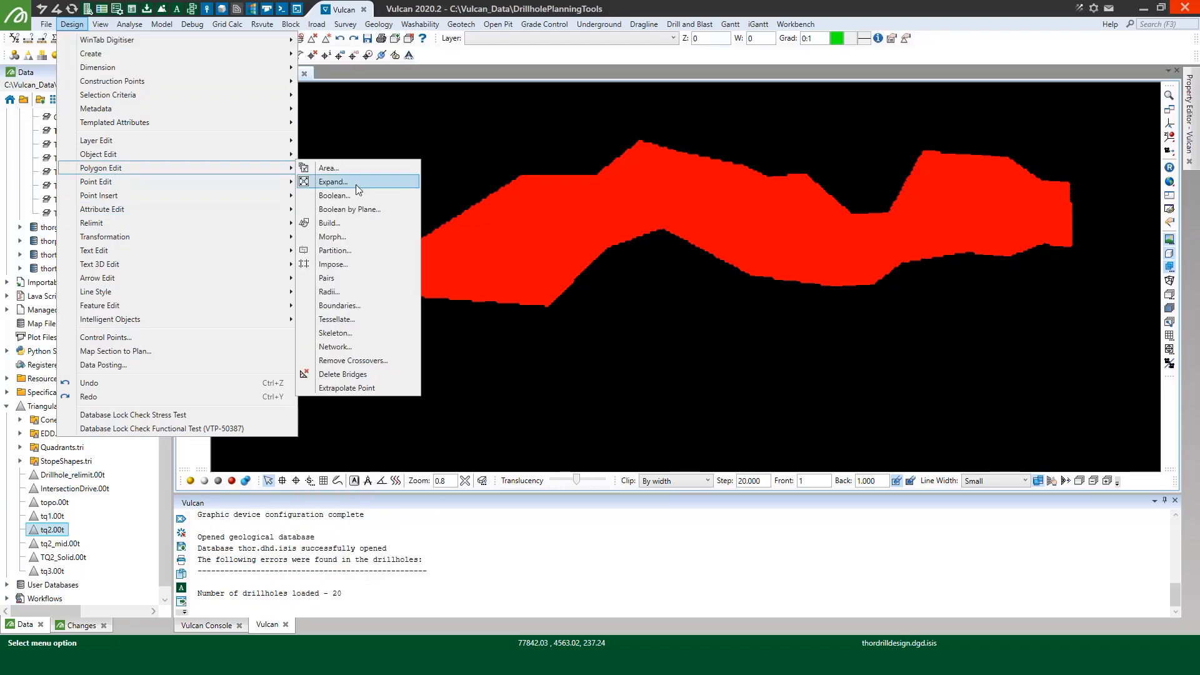
pyautogui.click(354, 307)
pyautogui.click(532, 293)
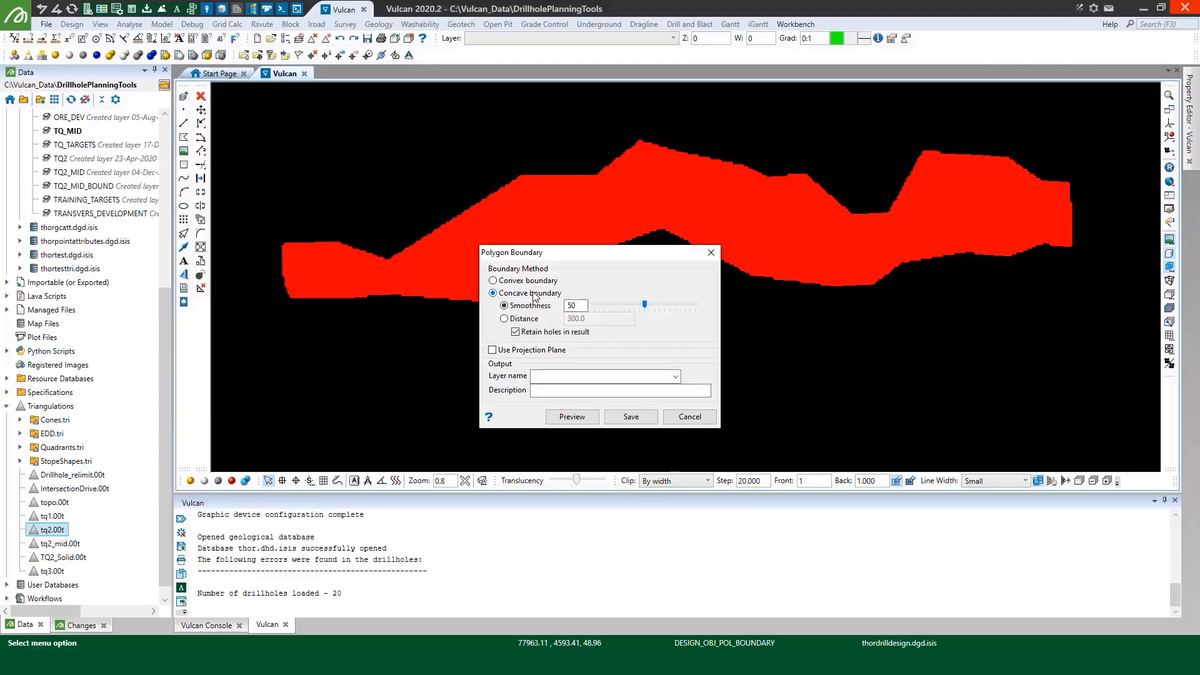
pyautogui.click(511, 351)
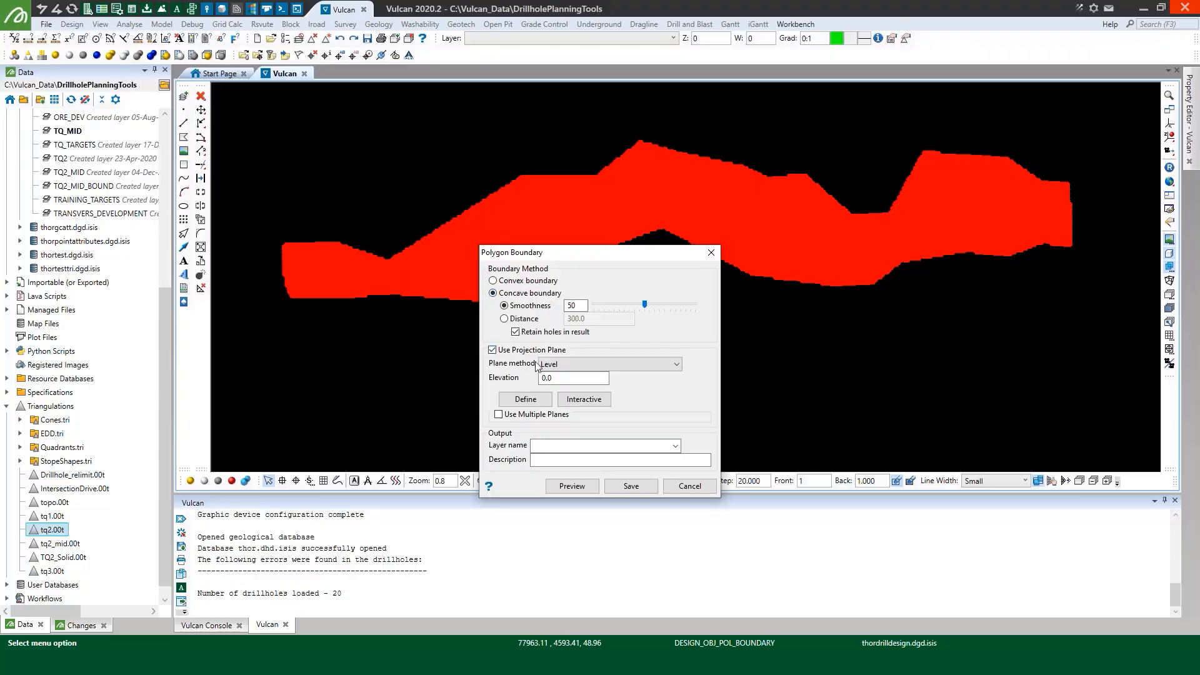
pyautogui.click(576, 365)
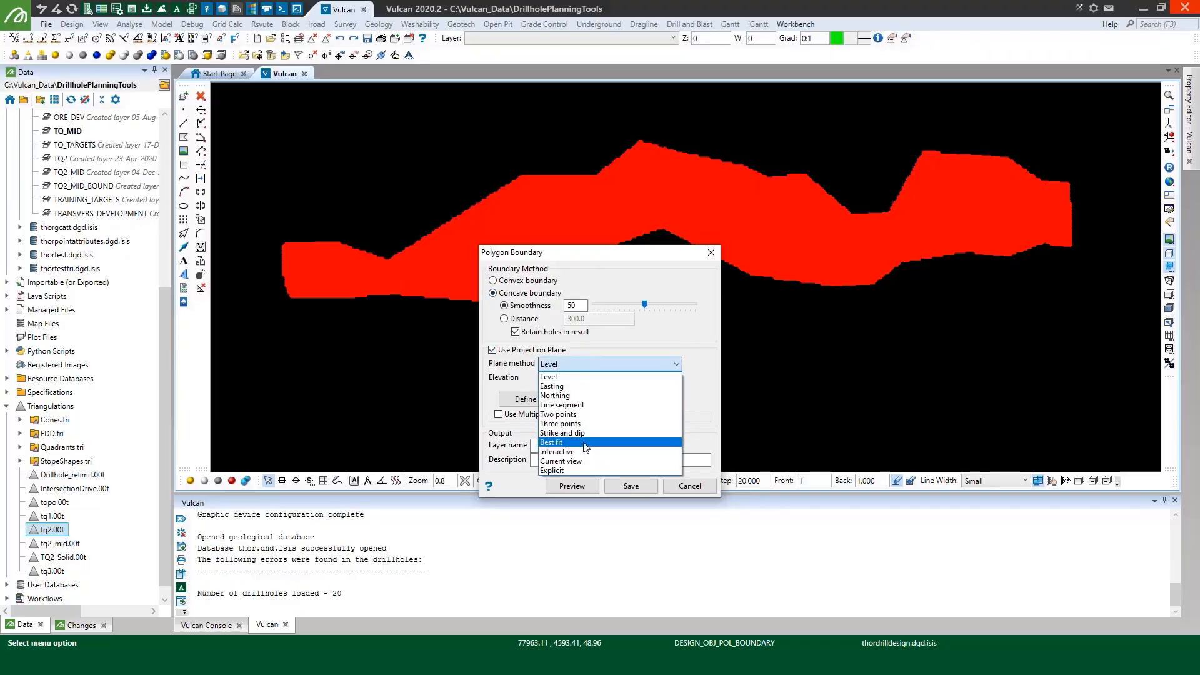
pyautogui.click(573, 424)
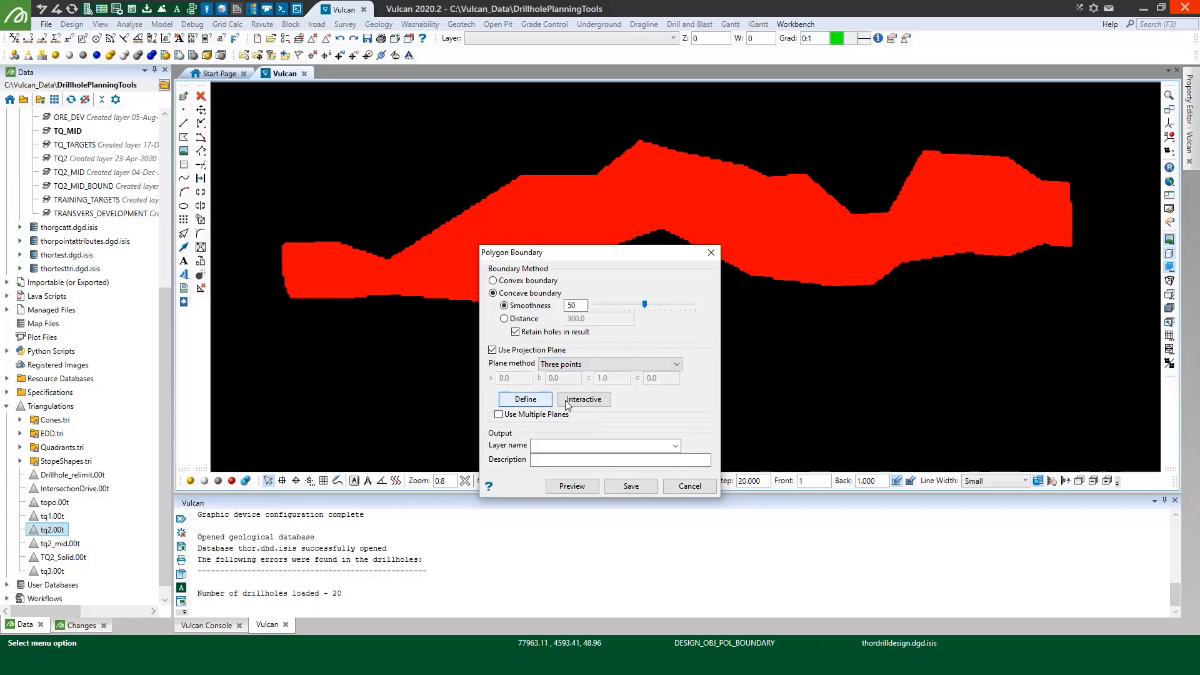
# Define the projection plane interactively by snapping to three widely spaced target points, and accept its orientation
pyautogui.click(567, 402)
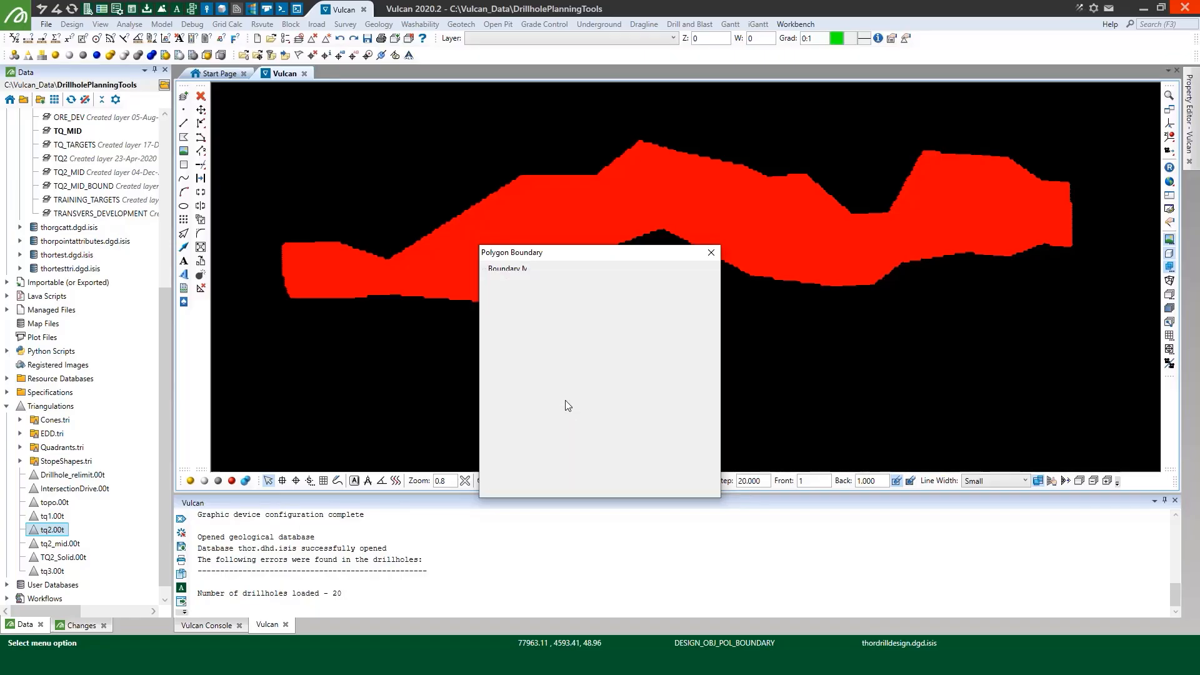
pyautogui.click(295, 480)
pyautogui.click(446, 286)
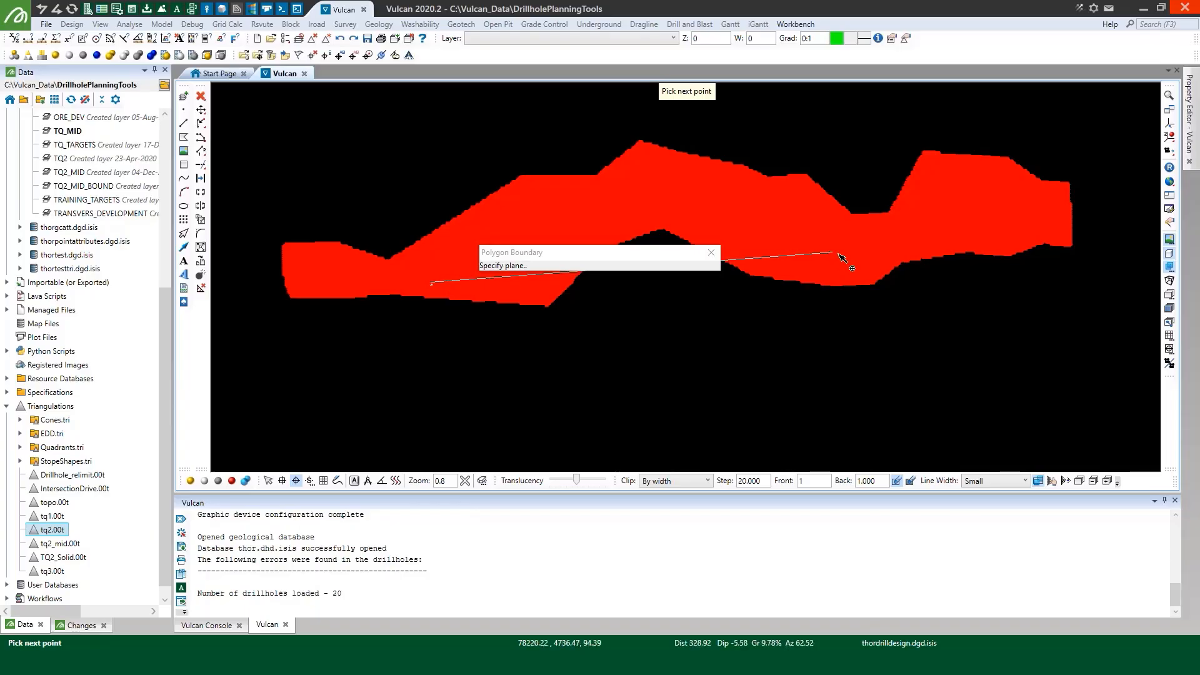
pyautogui.click(886, 262)
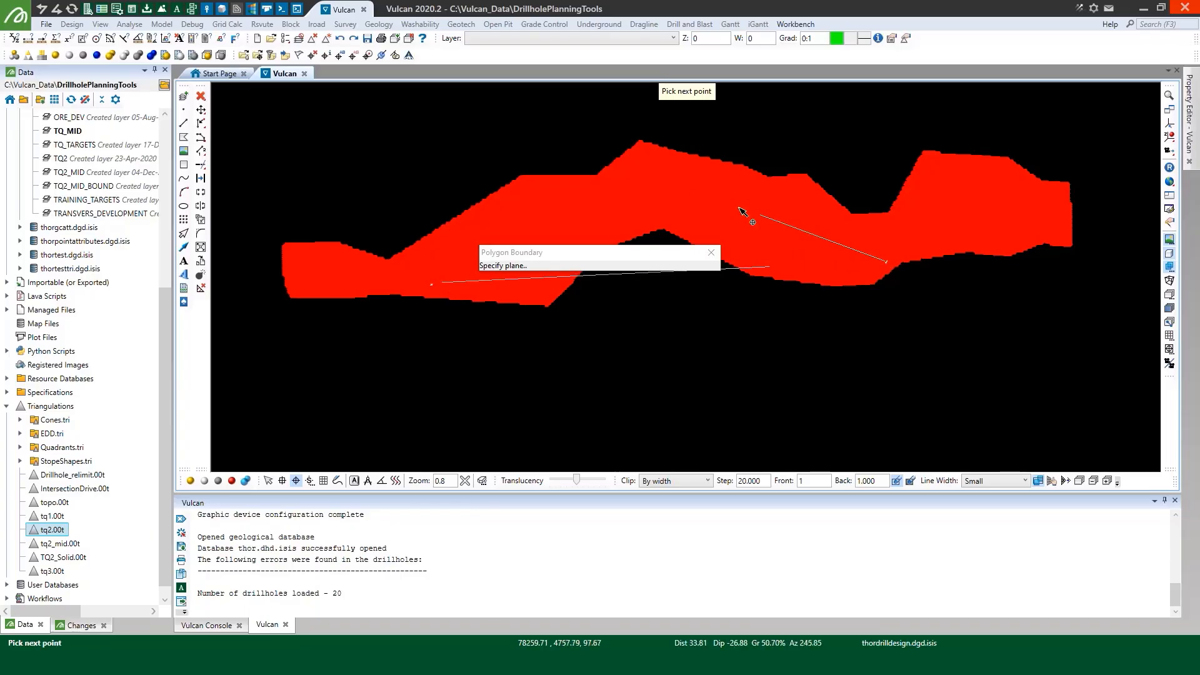
pyautogui.click(677, 168)
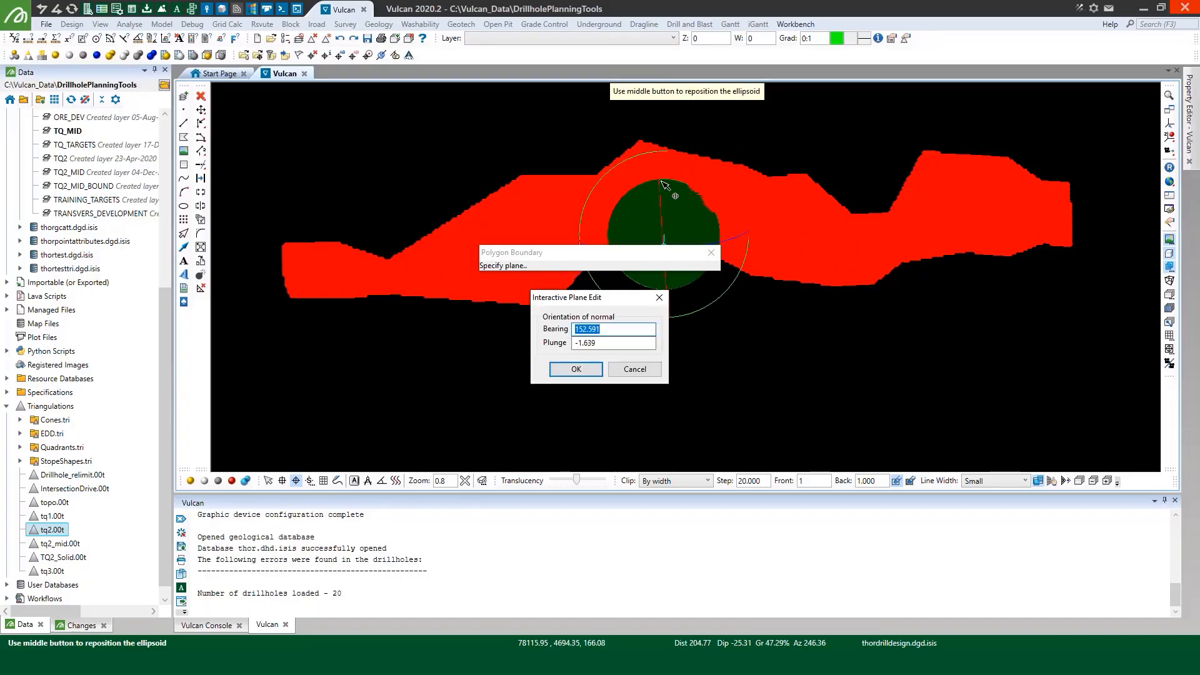
pyautogui.click(573, 368)
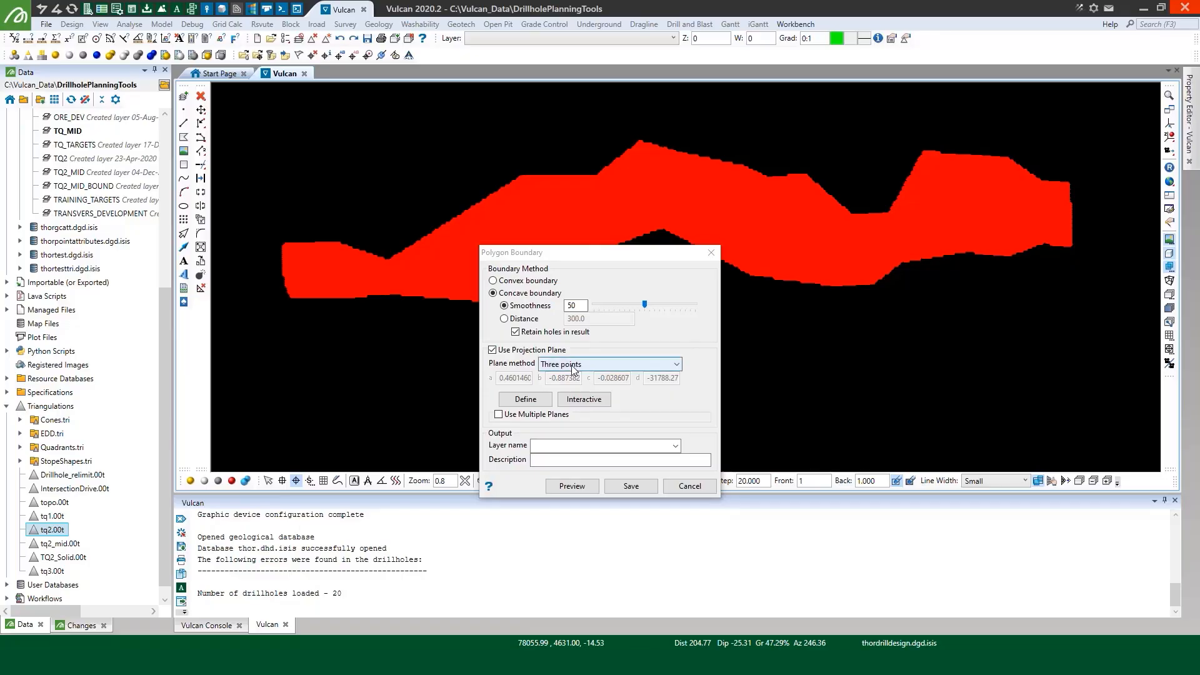
# Set the polygon boundary's output layer to TQ2_MID_BOUND and preview the boundary around the whole TQ_MID layer
pyautogui.click(559, 444)
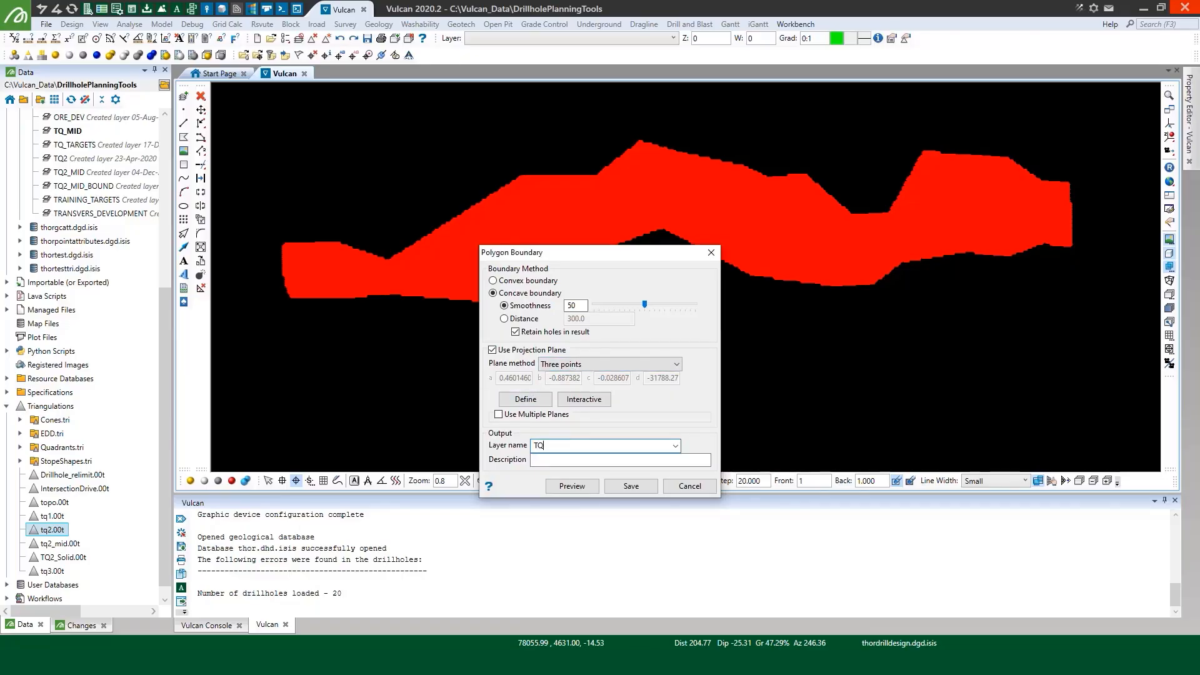
pyautogui.write('TQ2_MID_BOUND')
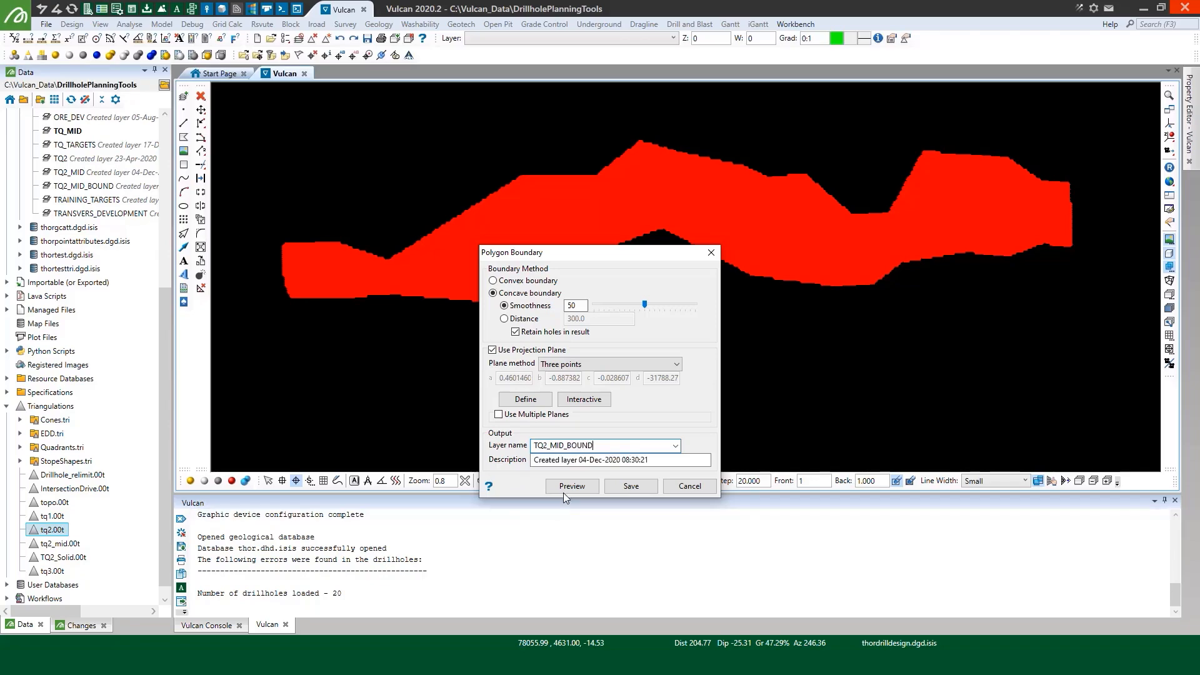
pyautogui.click(565, 491)
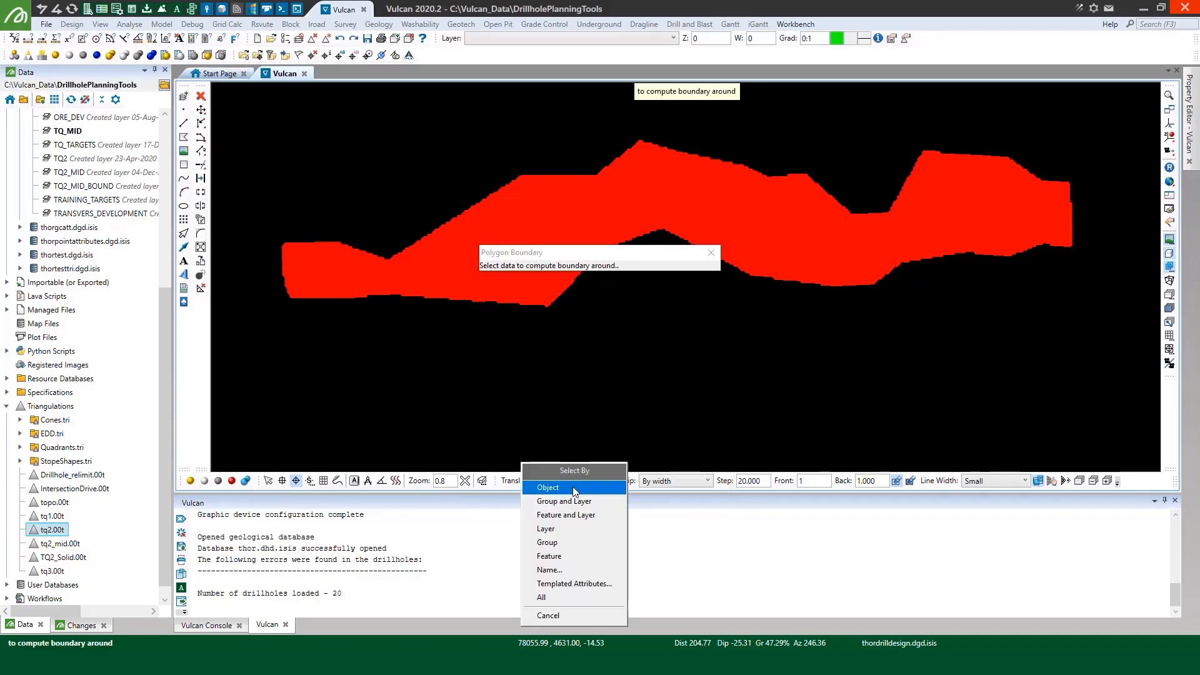
pyautogui.click(569, 528)
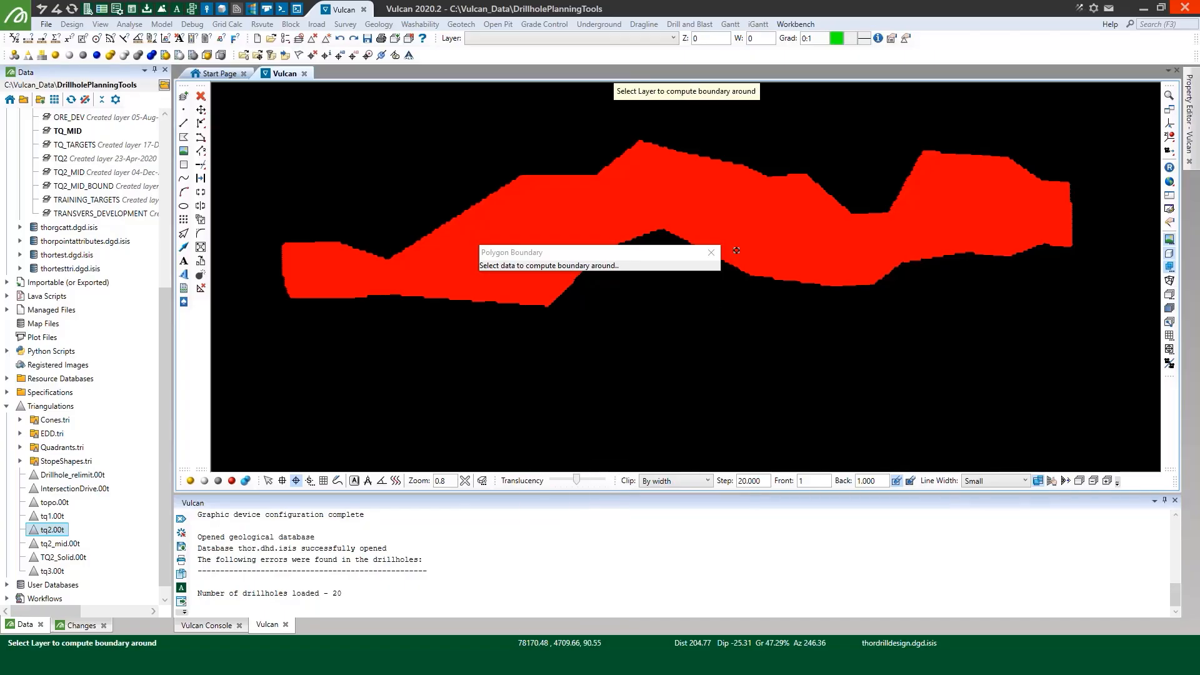
pyautogui.click(736, 250)
pyautogui.click(739, 250)
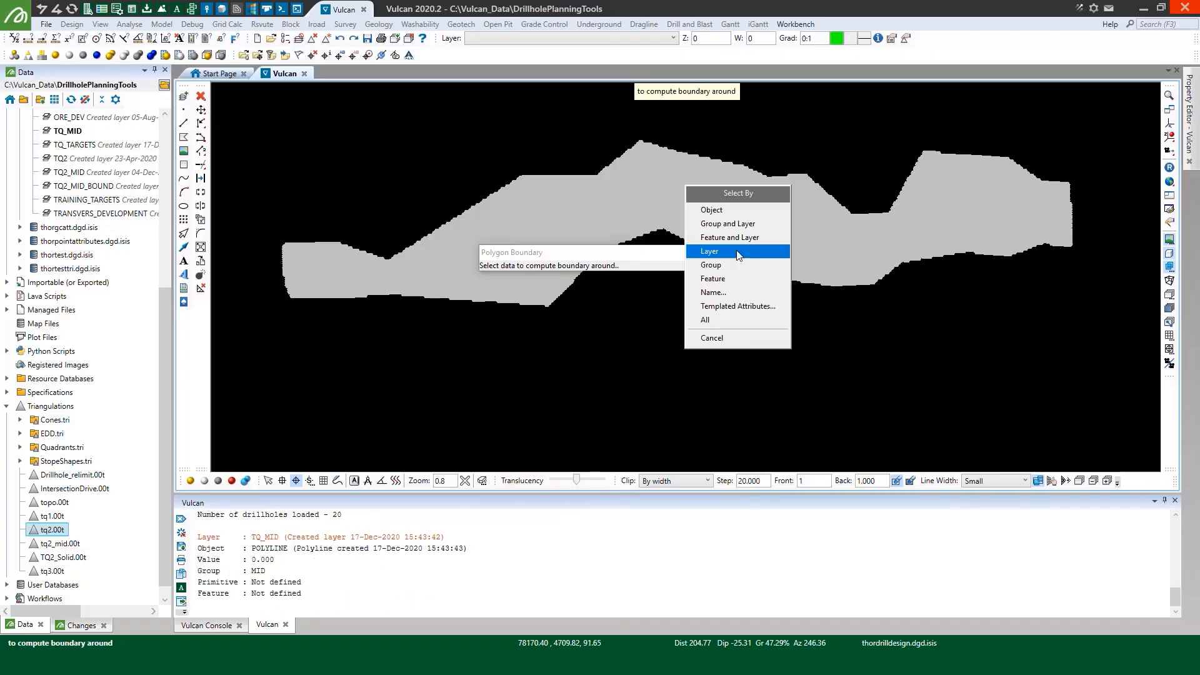
pyautogui.rightClick(738, 251)
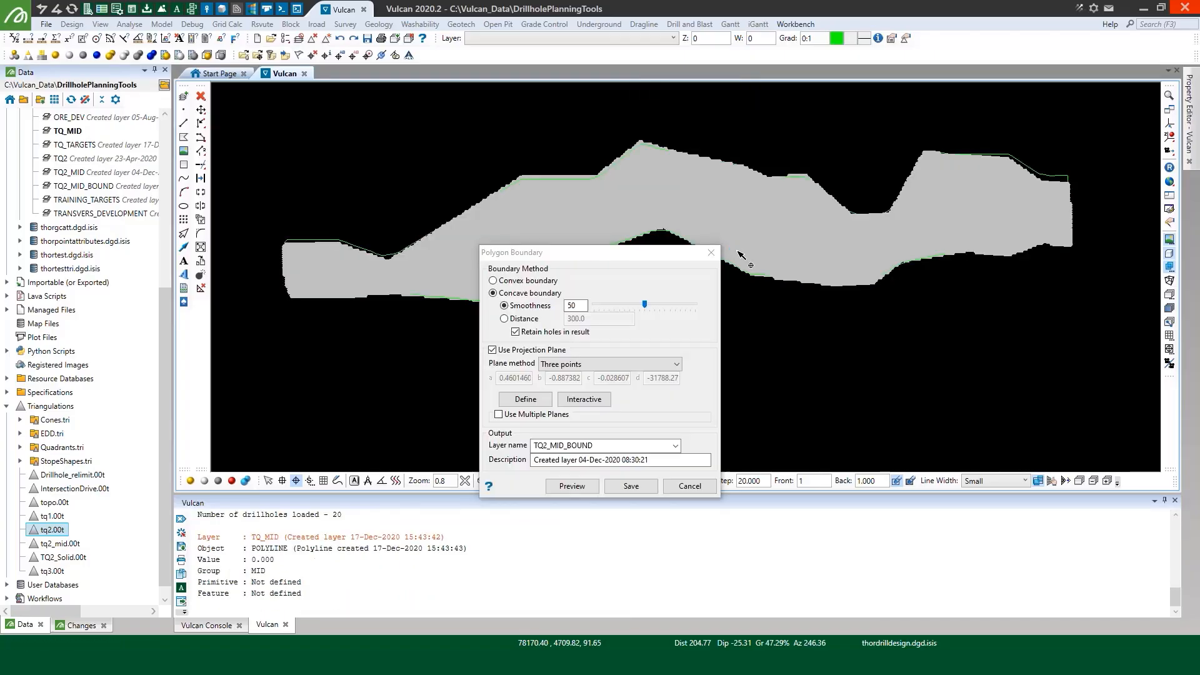
# Save the previewed boundary, replacing the existing TQ2_MID_BOUND layer
pyautogui.moveTo(633, 258); pyautogui.dragTo(702, 181)
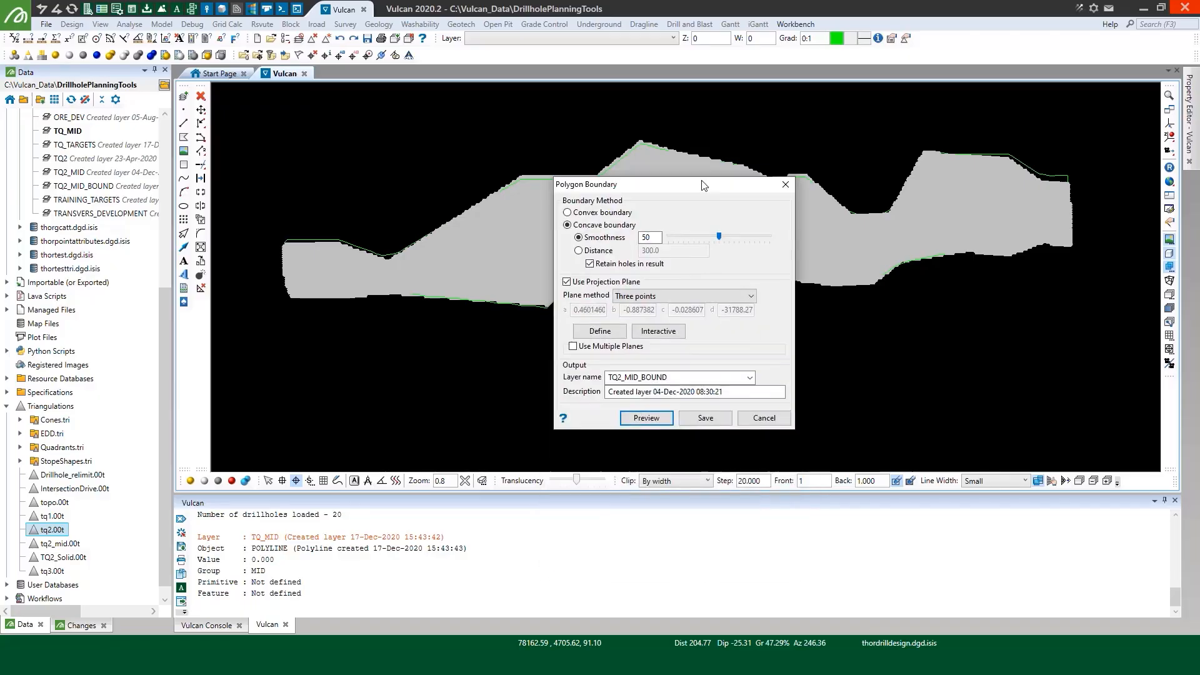
pyautogui.click(706, 412)
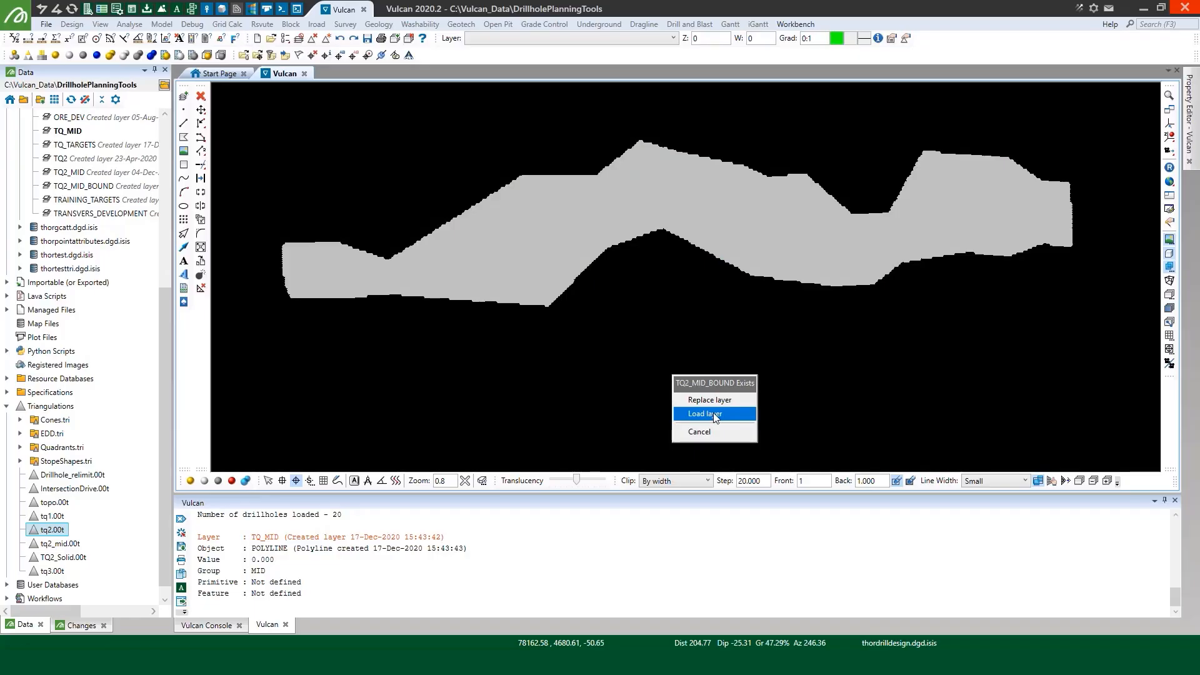
pyautogui.click(709, 401)
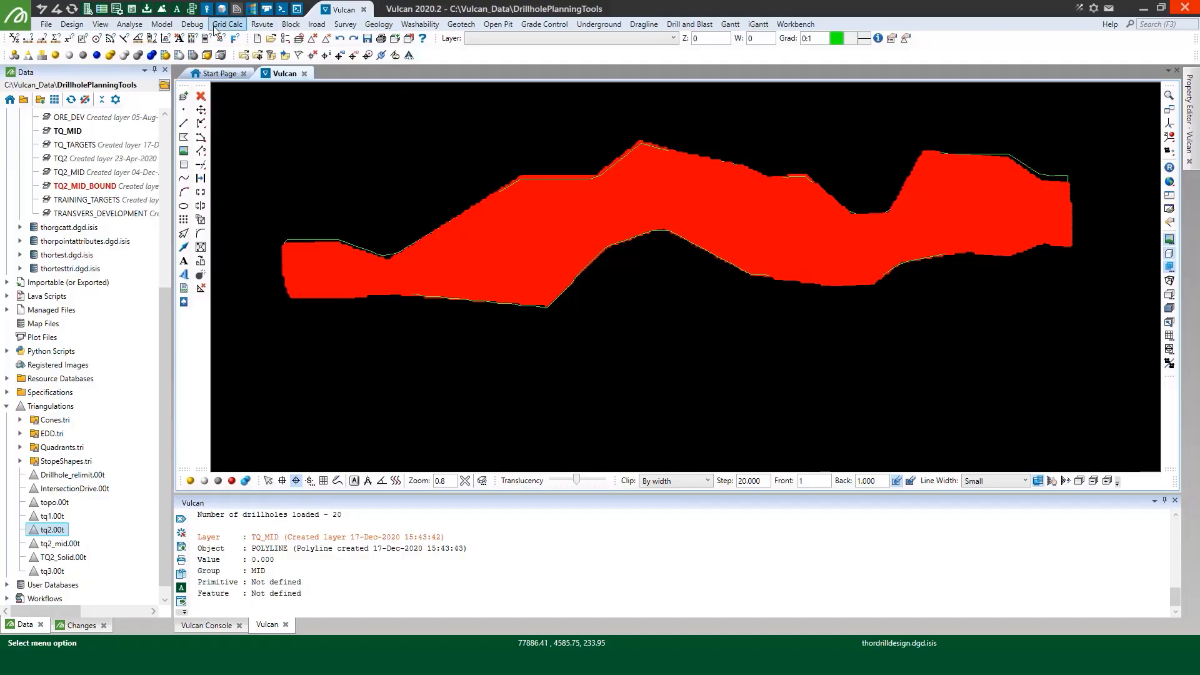
# Start a surface triangulation projected against a plane, using a boundary polygon that limits the data but is excluded from it
pyautogui.click(157, 25)
pyautogui.moveTo(204, 89)
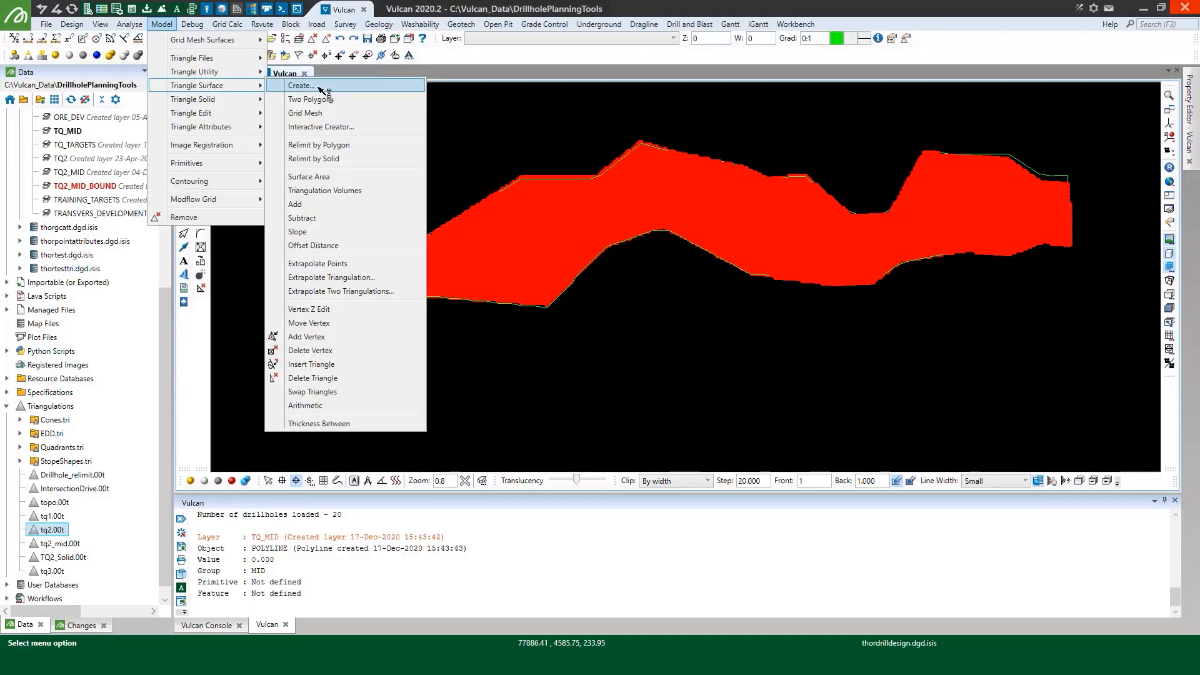
pyautogui.click(316, 85)
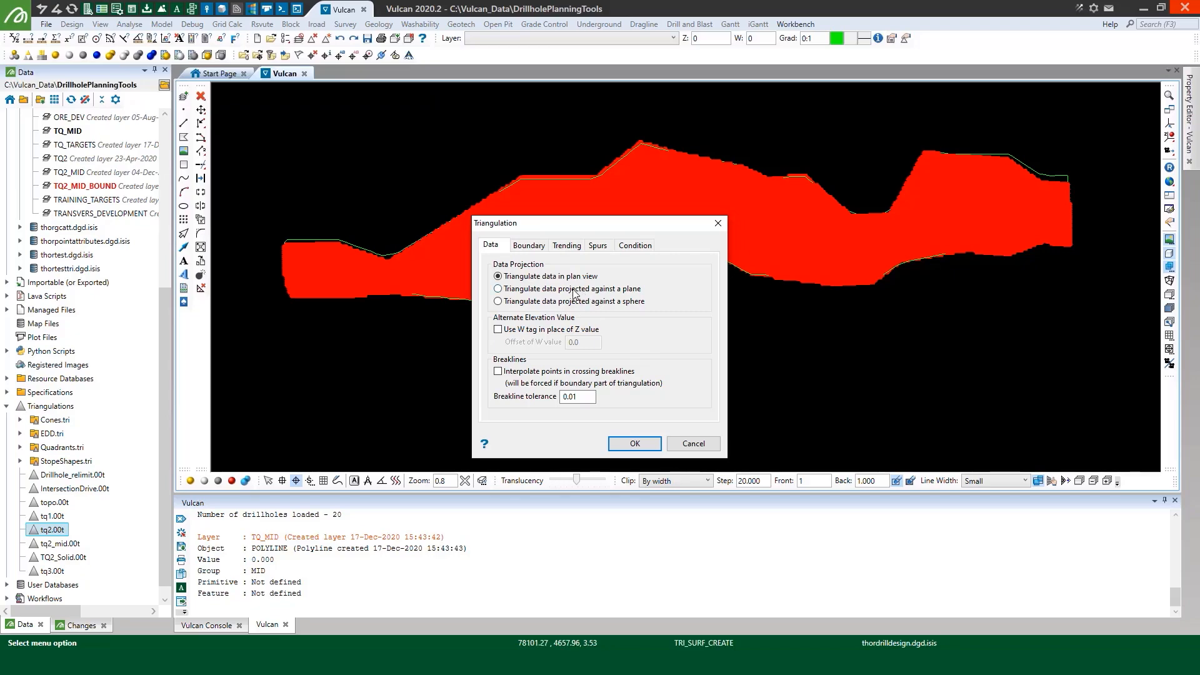
pyautogui.click(535, 247)
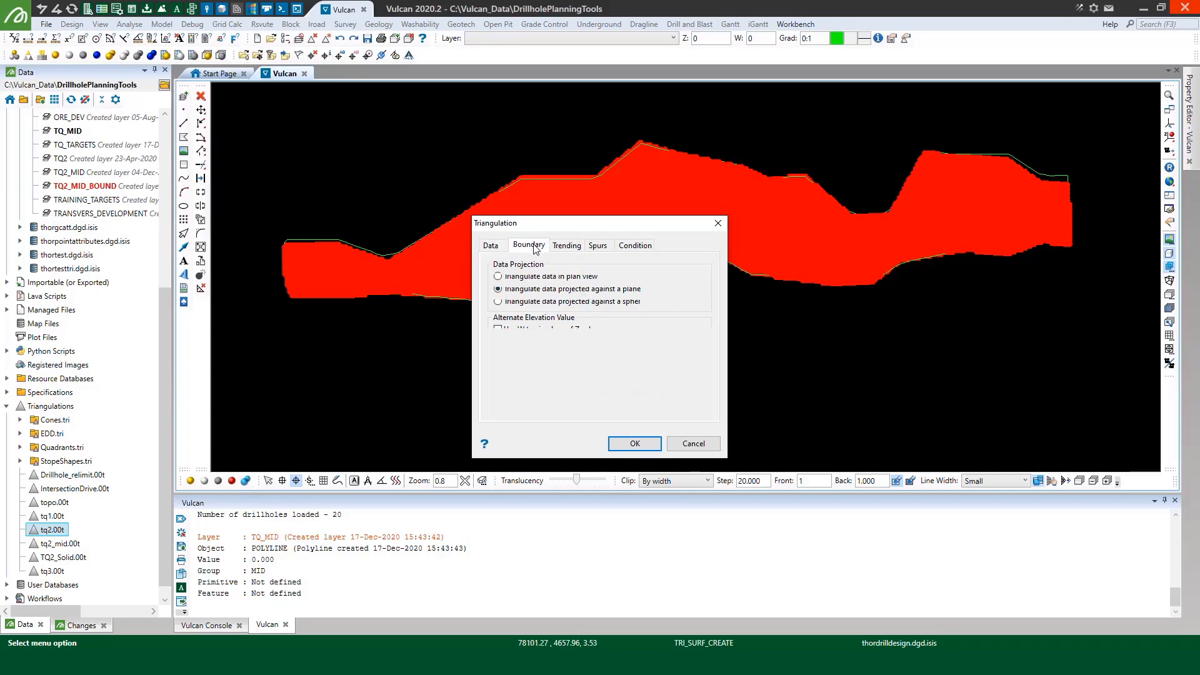
pyautogui.click(536, 267)
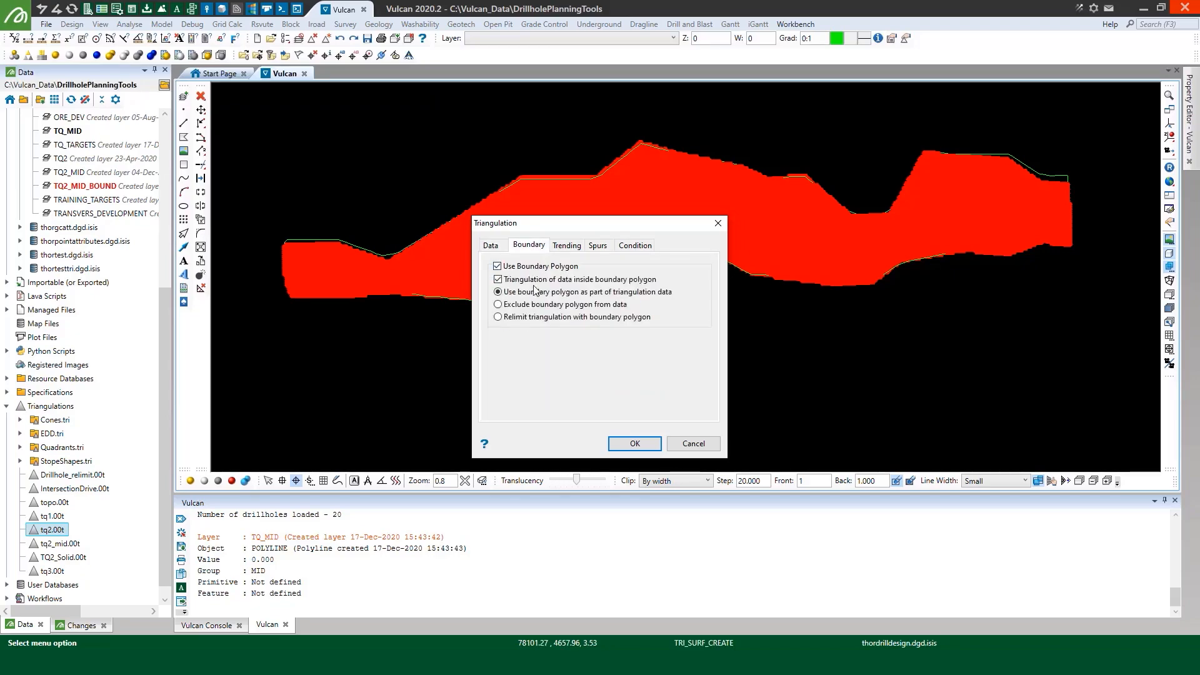
pyautogui.click(535, 307)
pyautogui.click(635, 444)
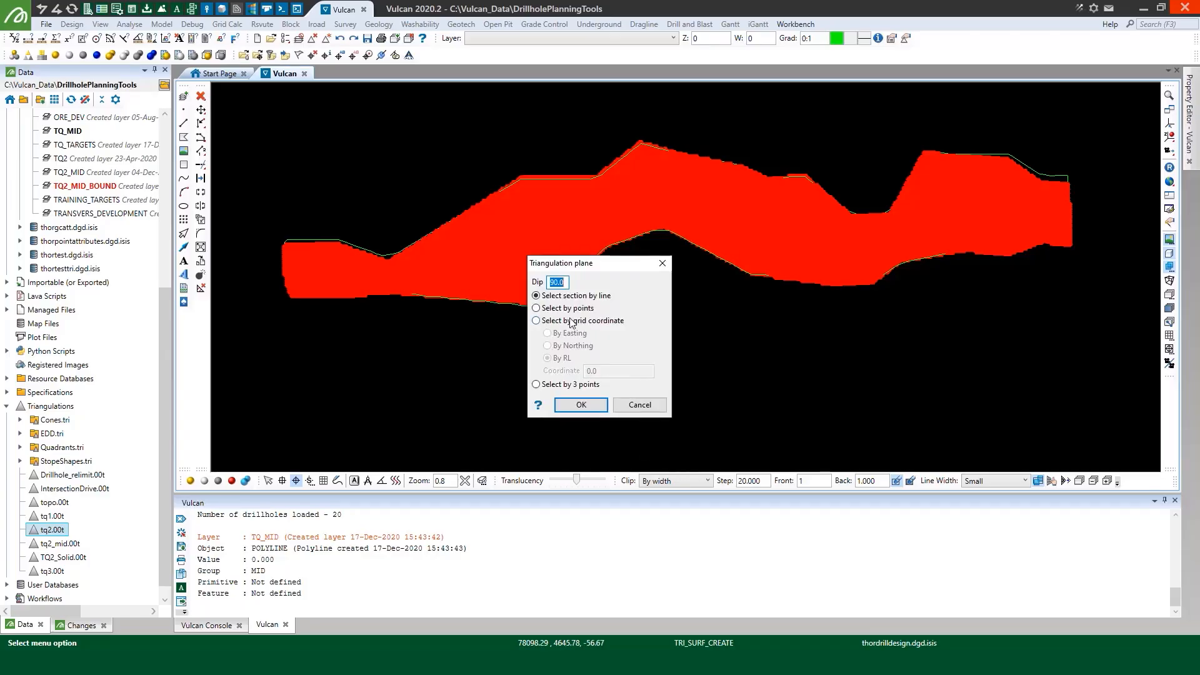
# Define the triangulation plane by 3 points, picking three widely spaced target points on the grid
pyautogui.click(566, 386)
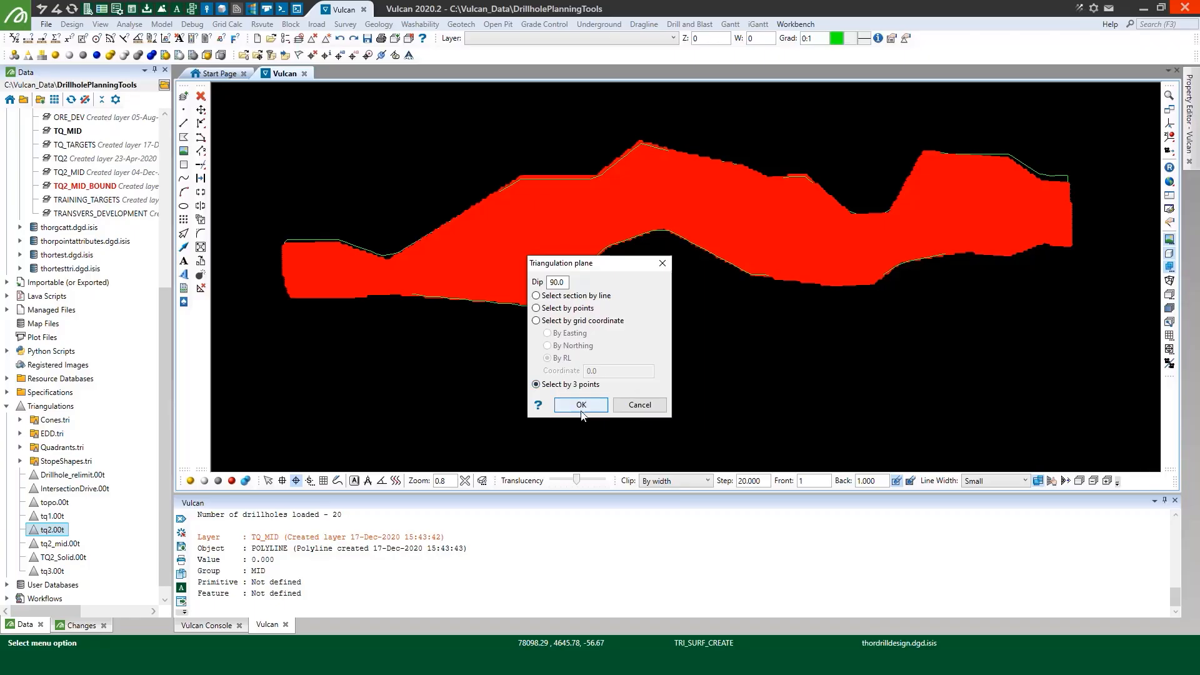
pyautogui.click(581, 405)
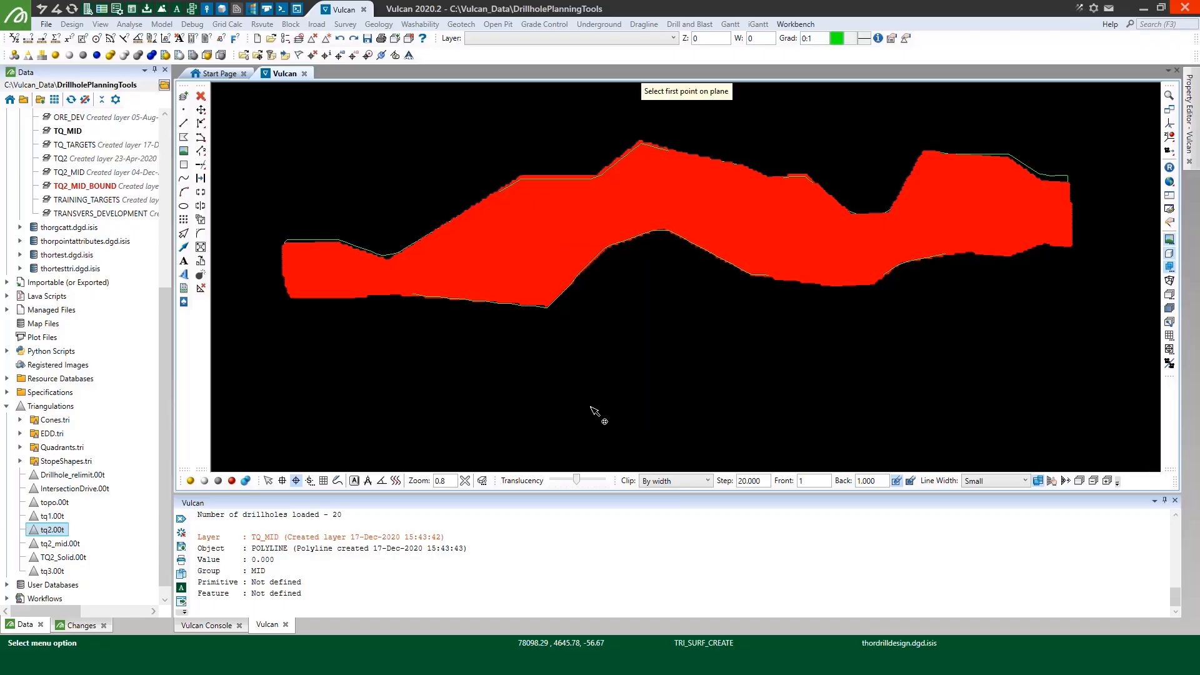
pyautogui.click(436, 277)
pyautogui.click(875, 257)
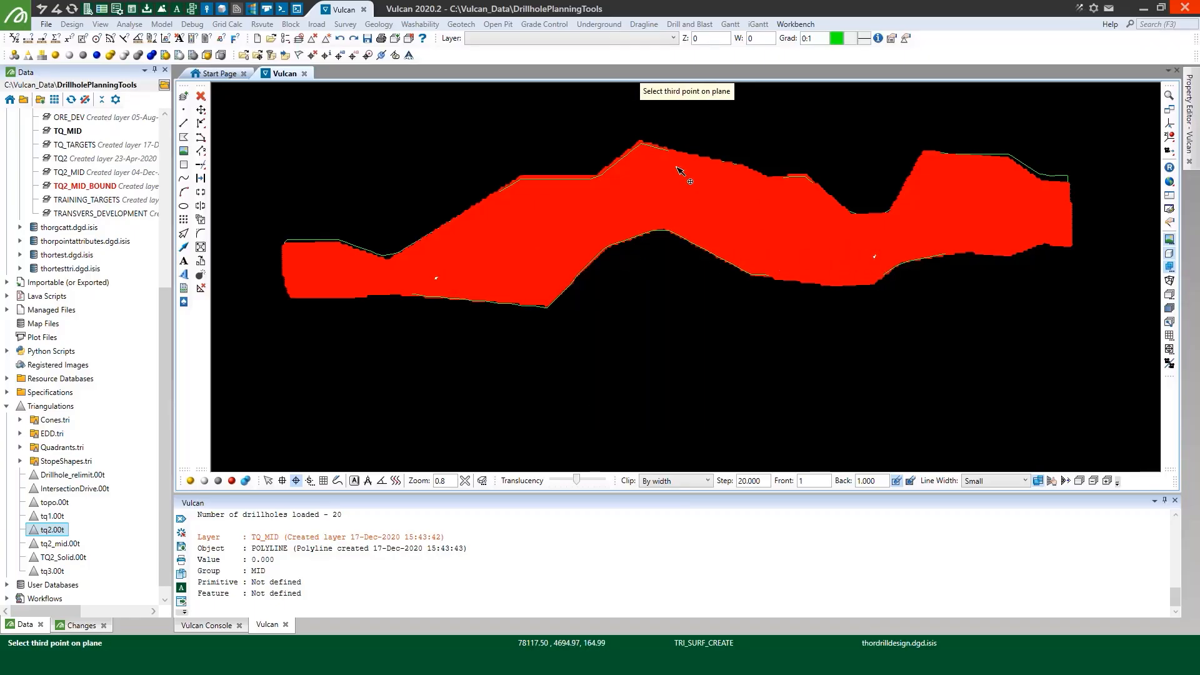
pyautogui.click(676, 167)
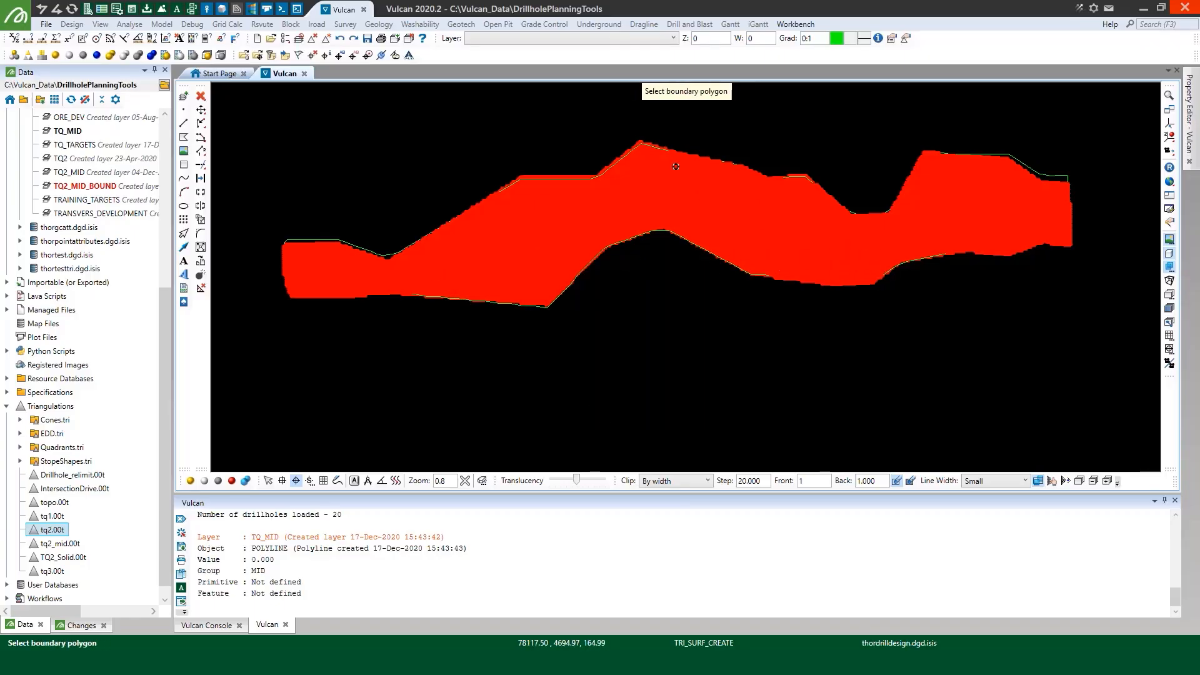
# Choose the TQ2_MID_BOUND outline as the boundary polygon and triangulate the whole TQ_MID layer
pyautogui.click(368, 248)
pyautogui.click(368, 254)
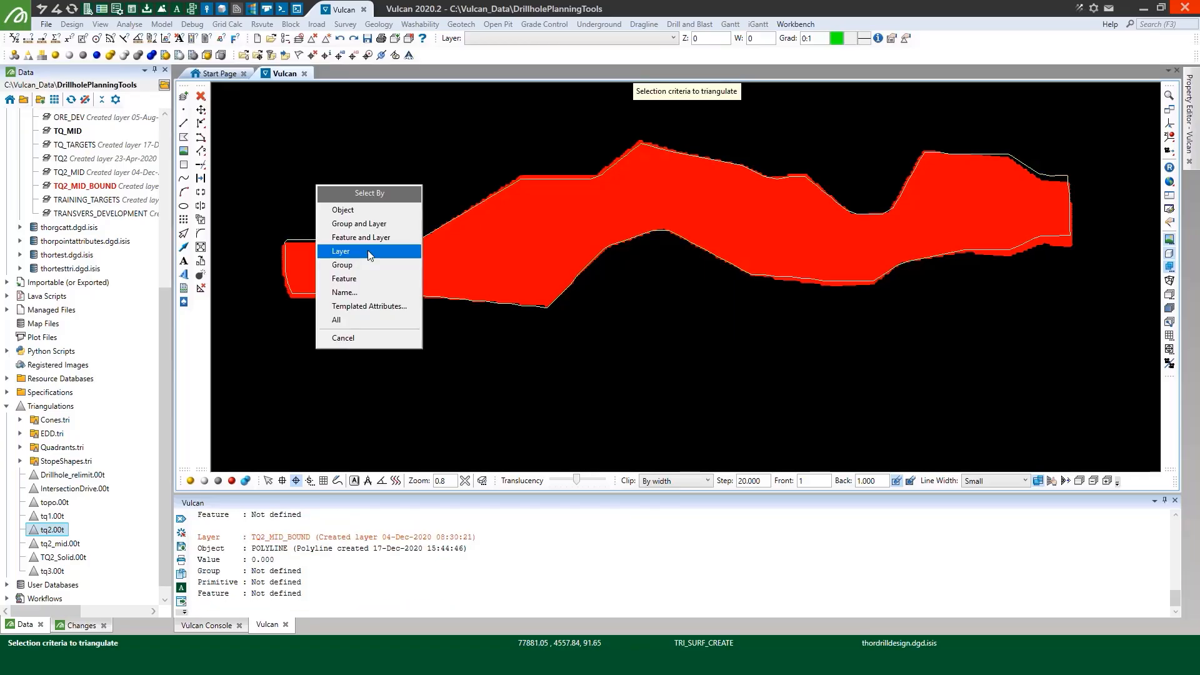
pyautogui.click(369, 252)
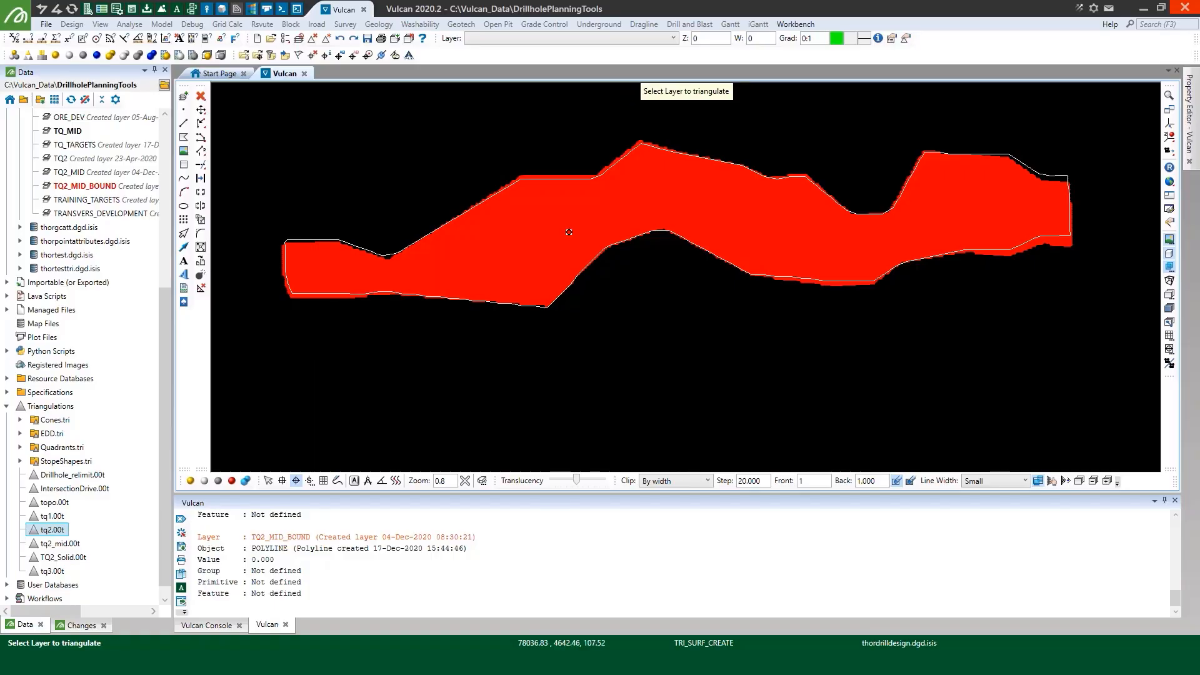
pyautogui.click(572, 235)
pyautogui.click(572, 234)
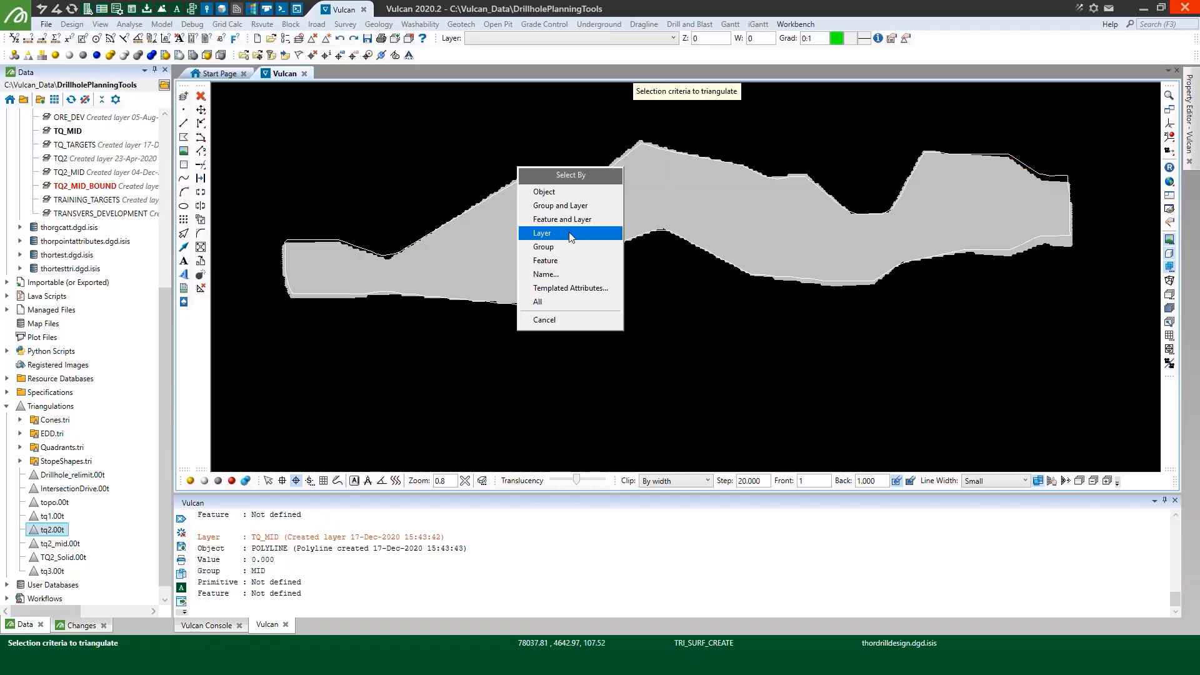
pyautogui.click(570, 234)
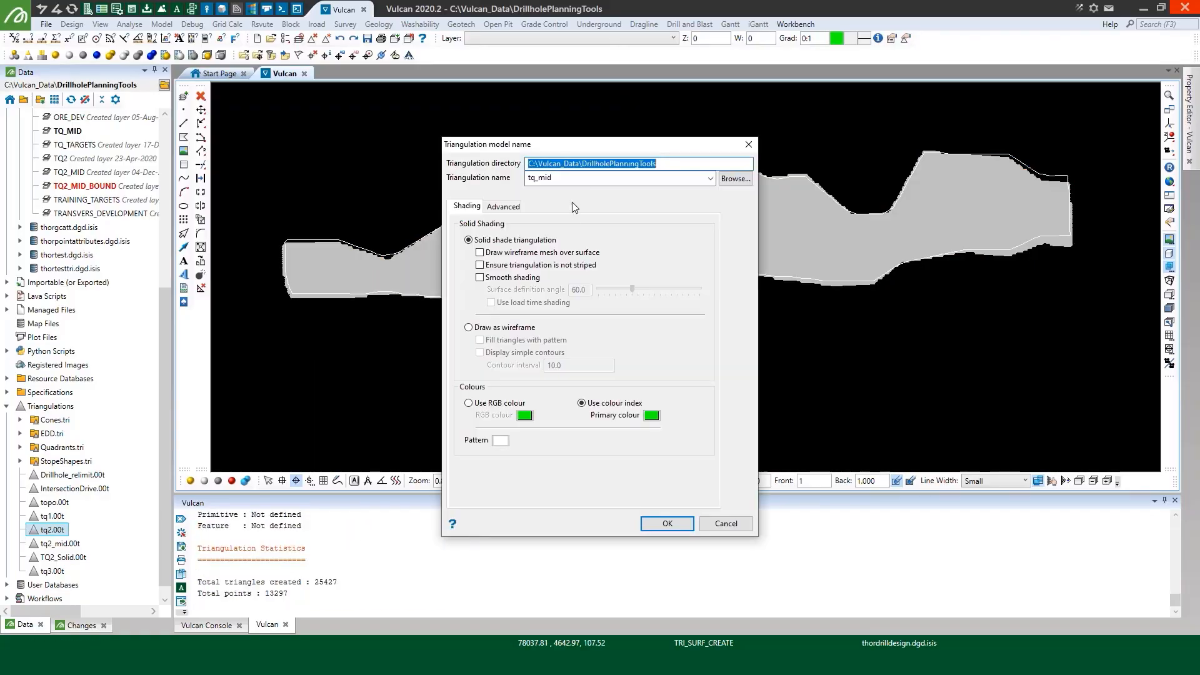
# Name the triangulation tq2_mid, give it a cyan primary colour, and save it over the existing file
pyautogui.doubleClick(554, 179)
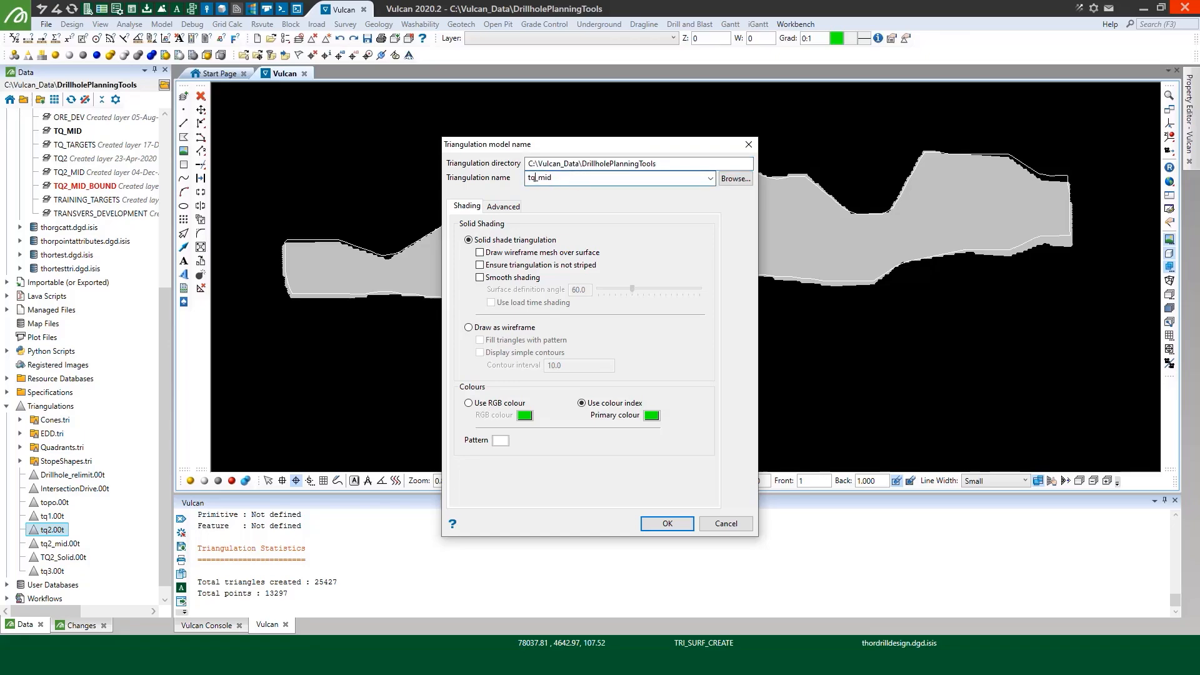
pyautogui.click(653, 415)
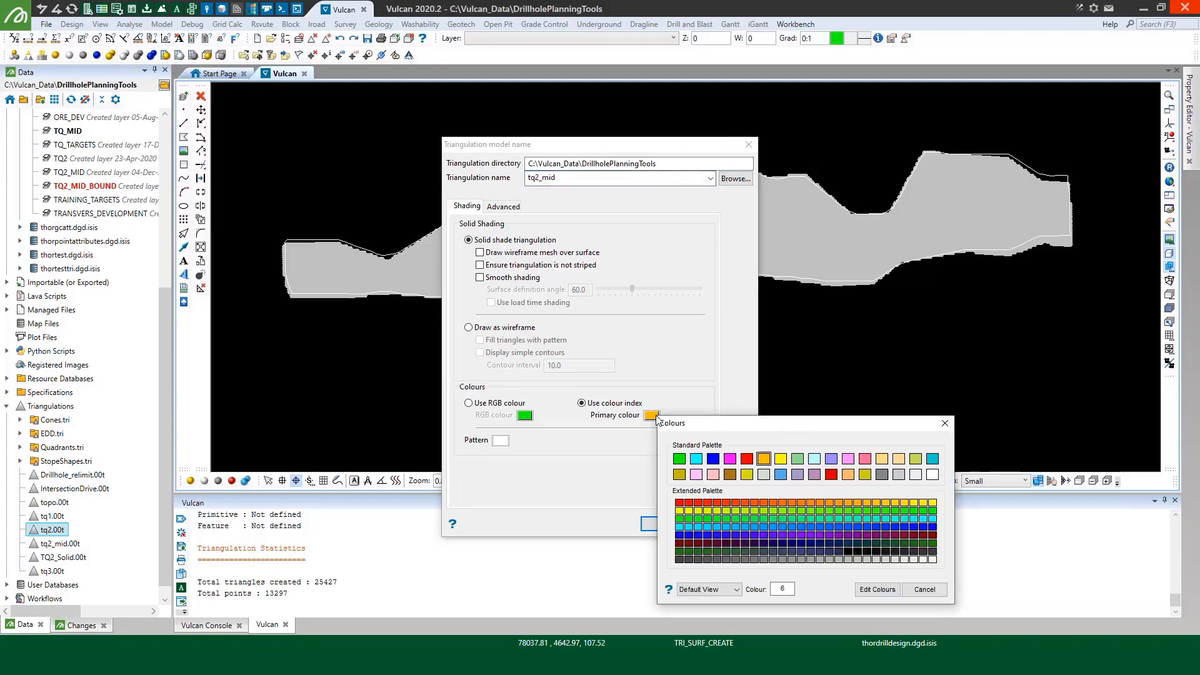
pyautogui.click(696, 460)
pyautogui.click(682, 525)
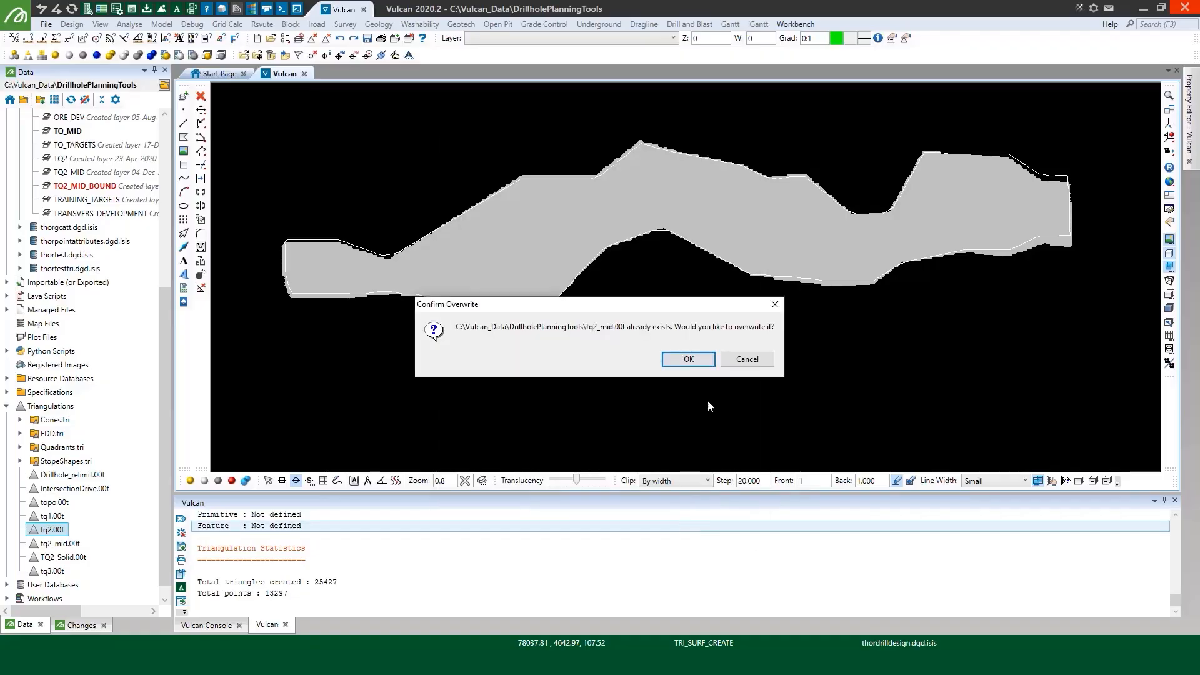
pyautogui.click(696, 362)
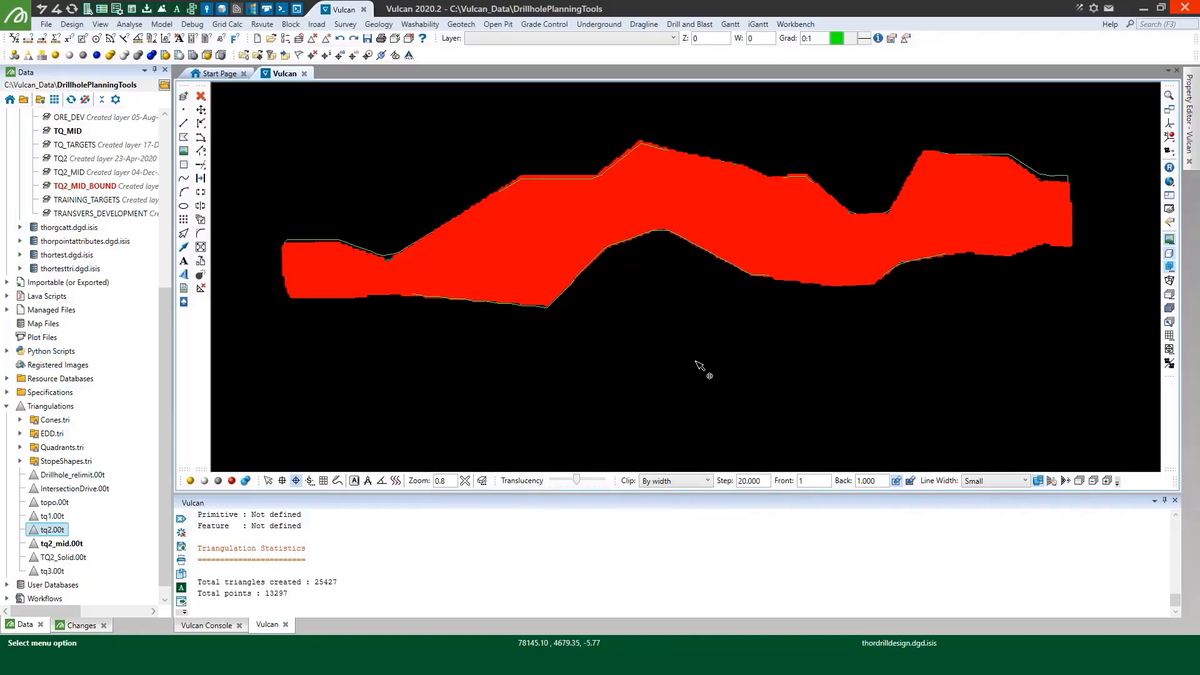
# Save the TQ2_MID_BOUND layer, and remove it and TQ_MID from the view
pyautogui.hotkey('ctrl', 's')
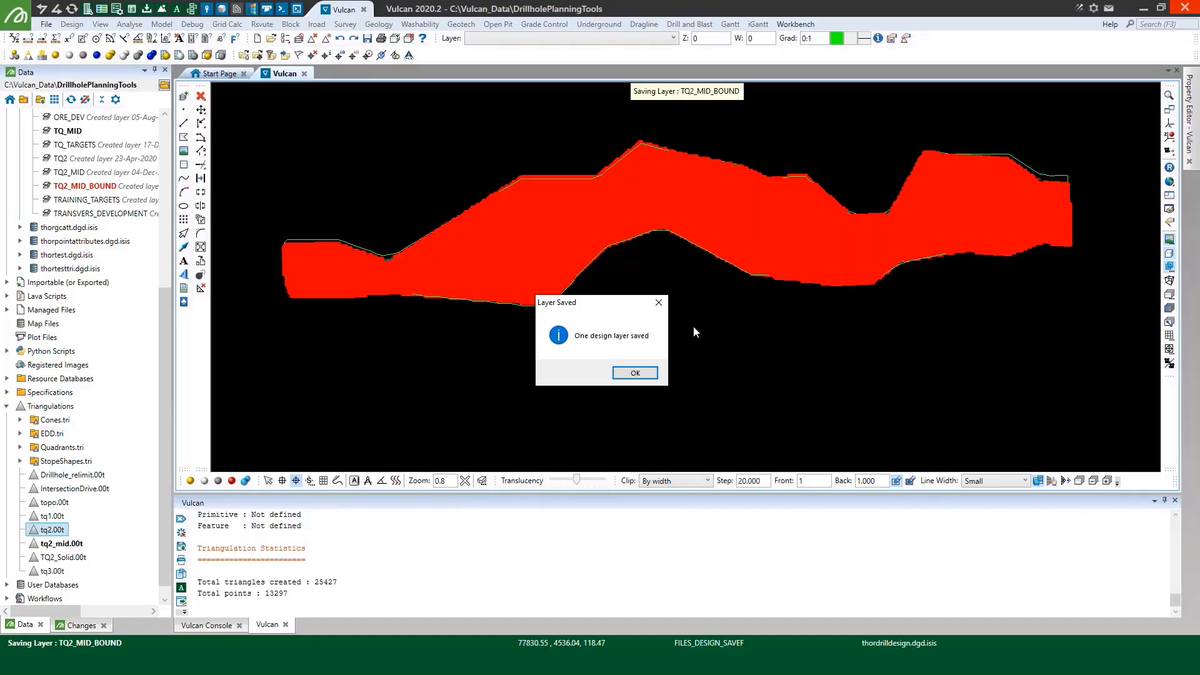
pyautogui.click(642, 372)
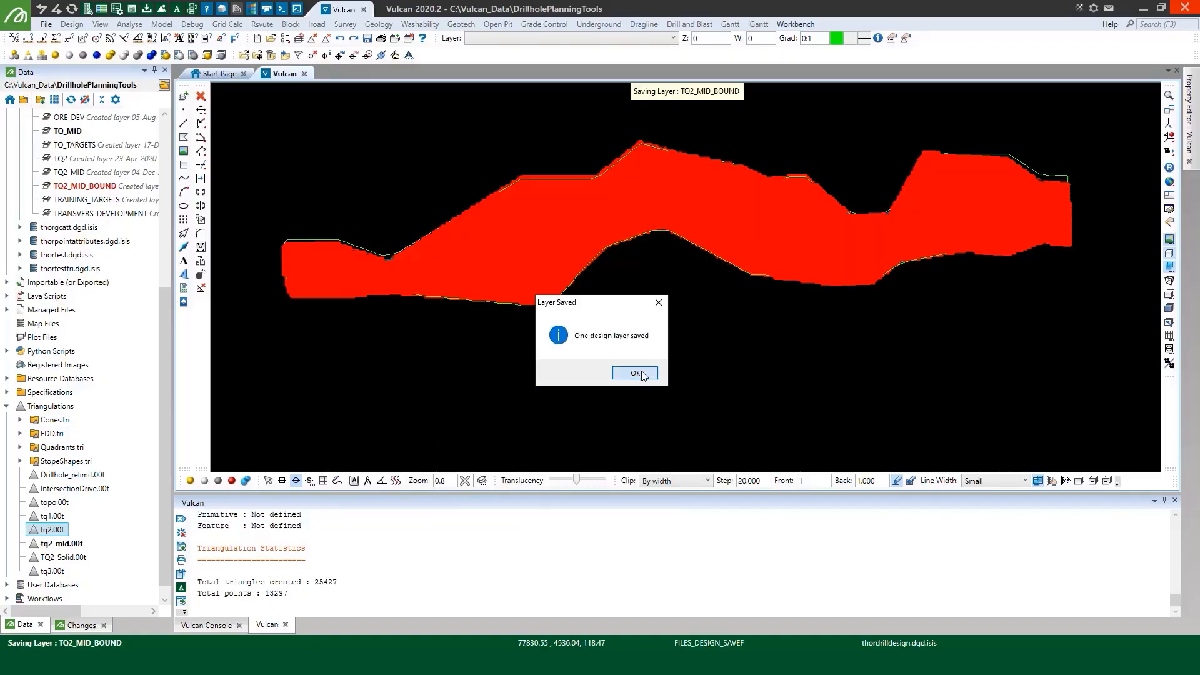
pyautogui.click(299, 38)
pyautogui.moveTo(576, 268); pyautogui.dragTo(576, 281)
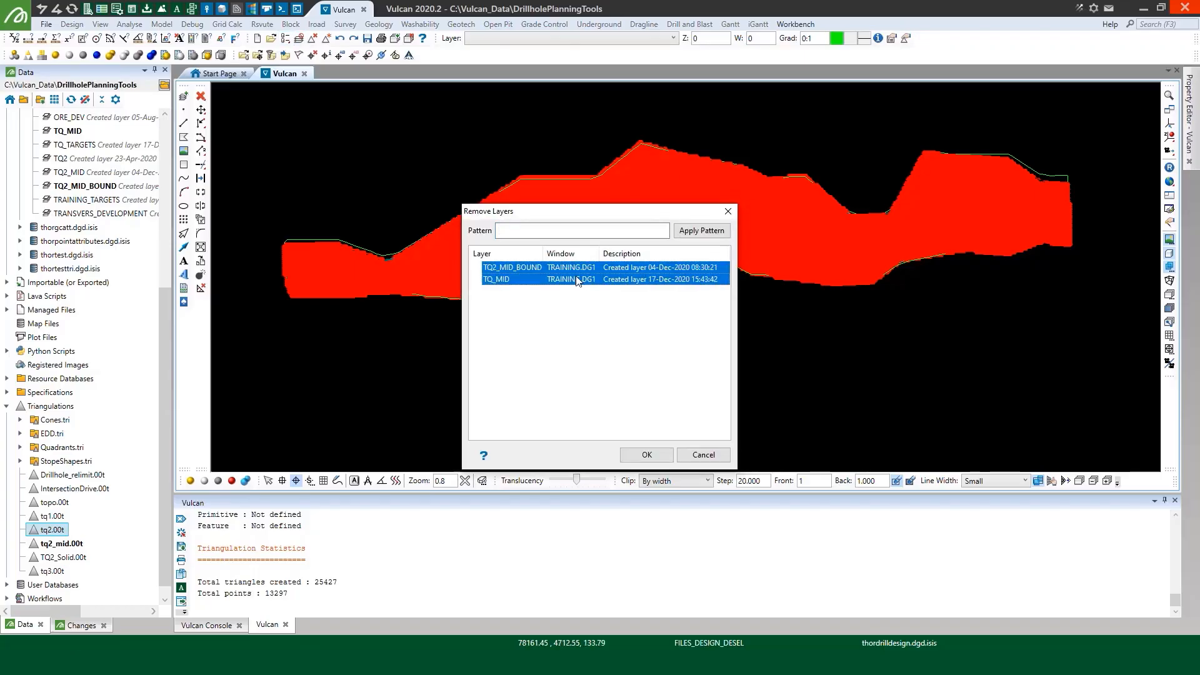
pyautogui.click(647, 454)
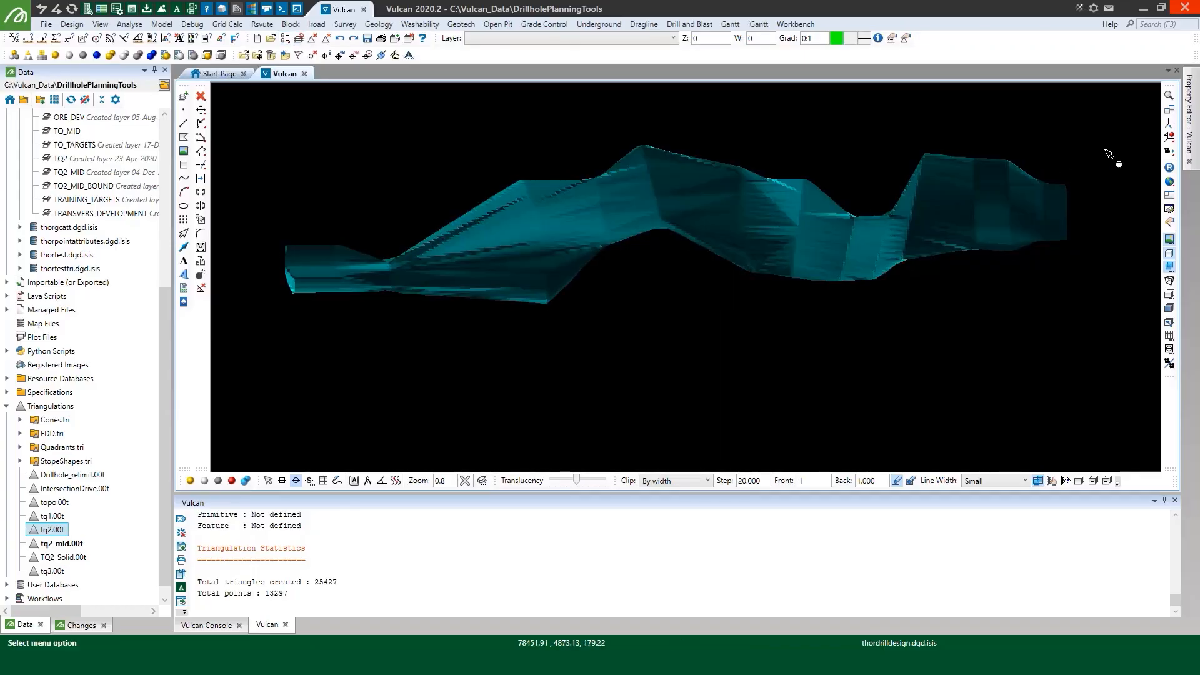
# Rotate around the tq2_mid.00t surface to inspect it, and load the tq2.00t triangulation over it
pyautogui.click(1168, 125)
pyautogui.scroll(3, 544, 217)
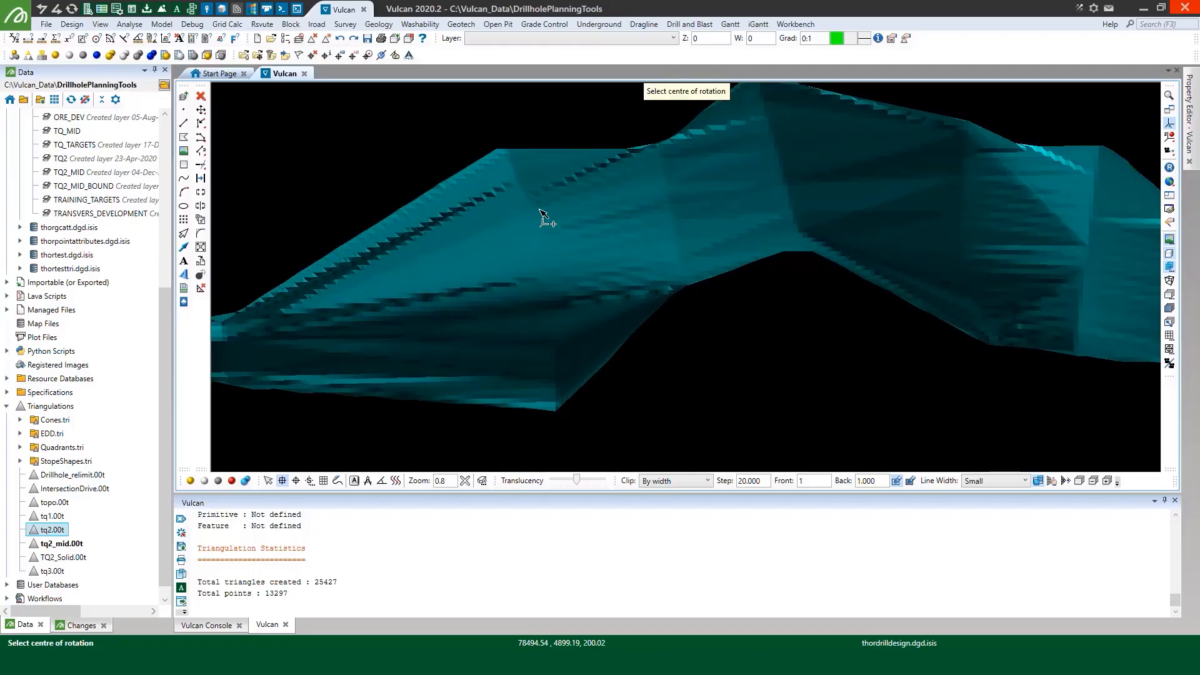
pyautogui.click(554, 181)
pyautogui.moveTo(551, 183); pyautogui.dragTo(544, 248)
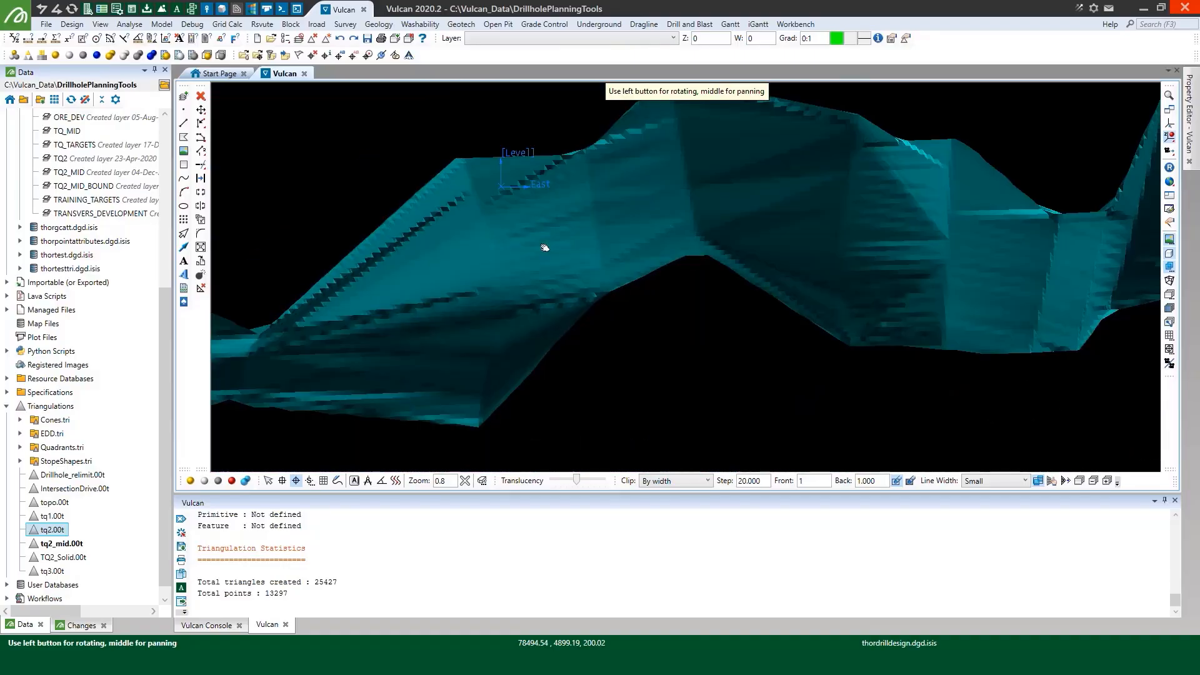
pyautogui.doubleClick(52, 531)
pyautogui.scroll(-3, 540, 327)
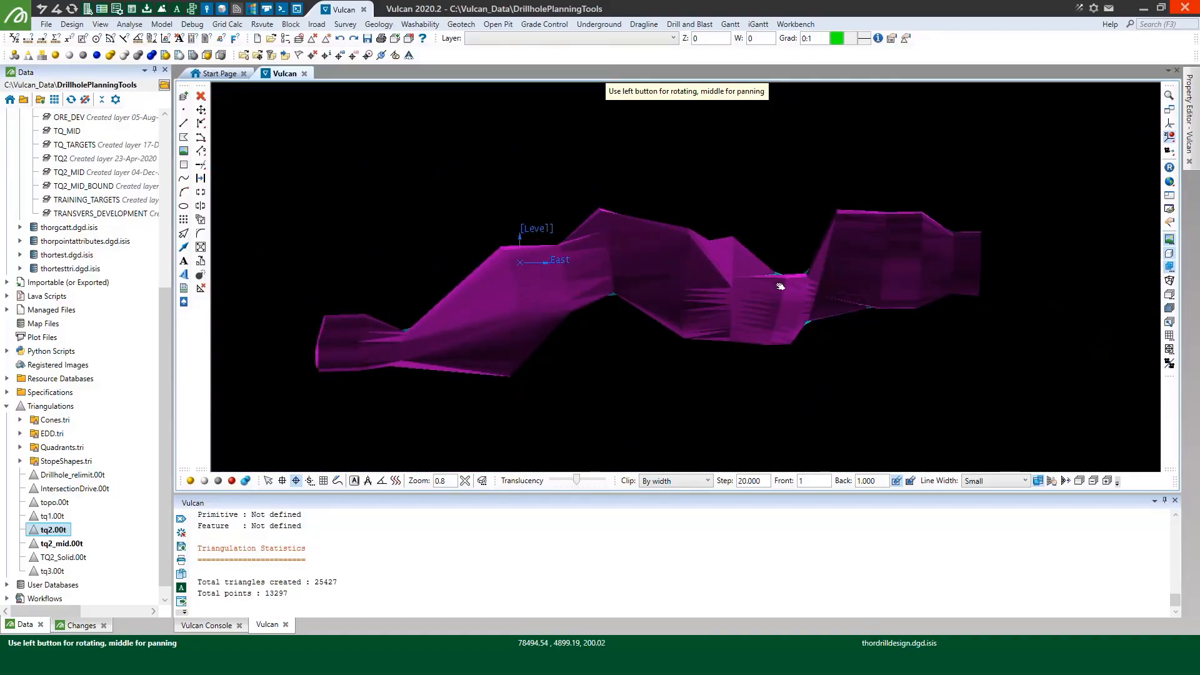
# Cut a vertical section across tq2.00t and tq2_mid.00t in plan view, with front and back clipping widths of 1
pyautogui.click(1170, 182)
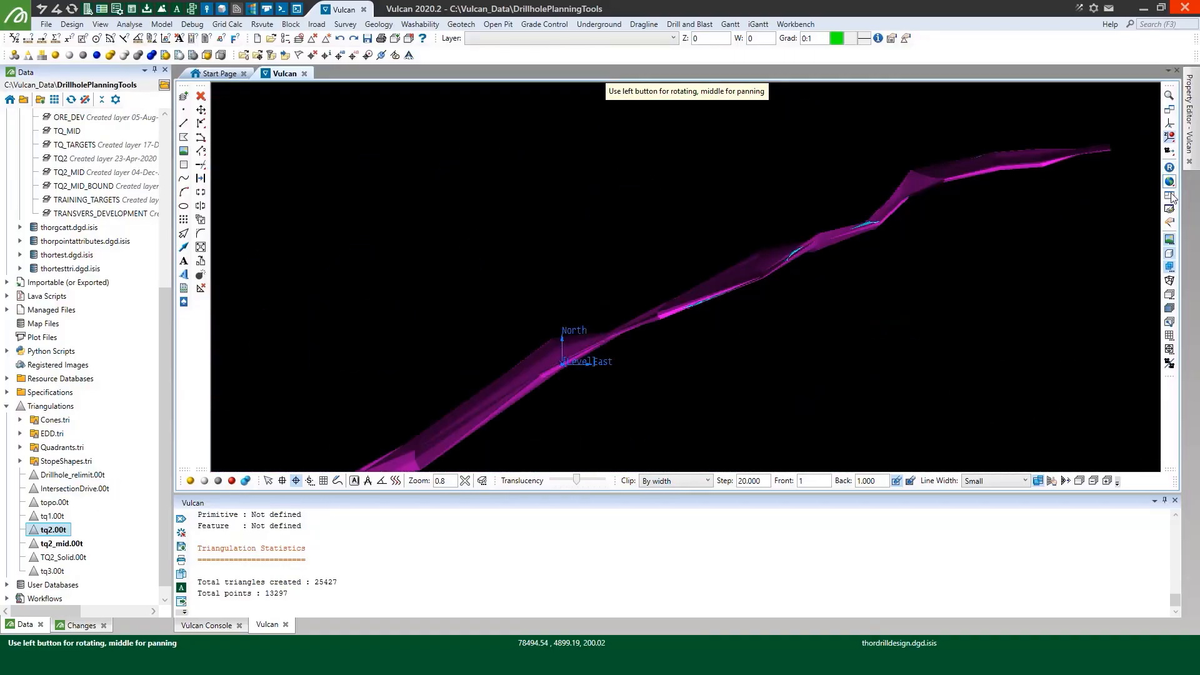
pyautogui.click(1170, 322)
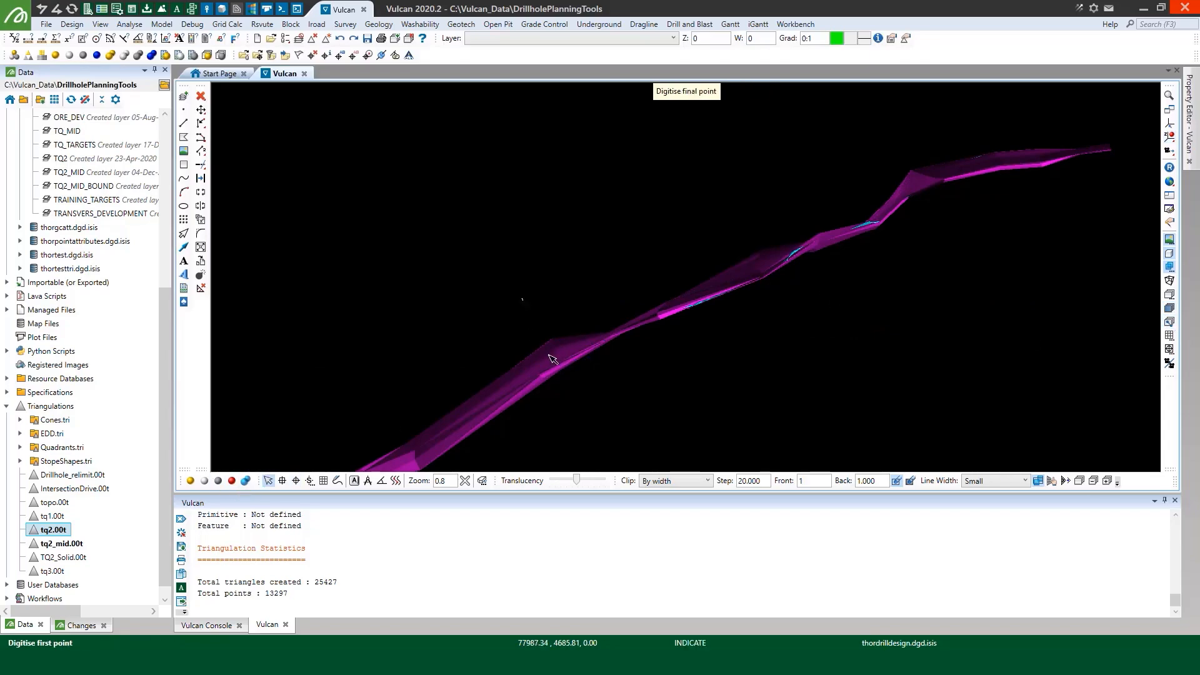
pyautogui.click(550, 356)
pyautogui.click(587, 427)
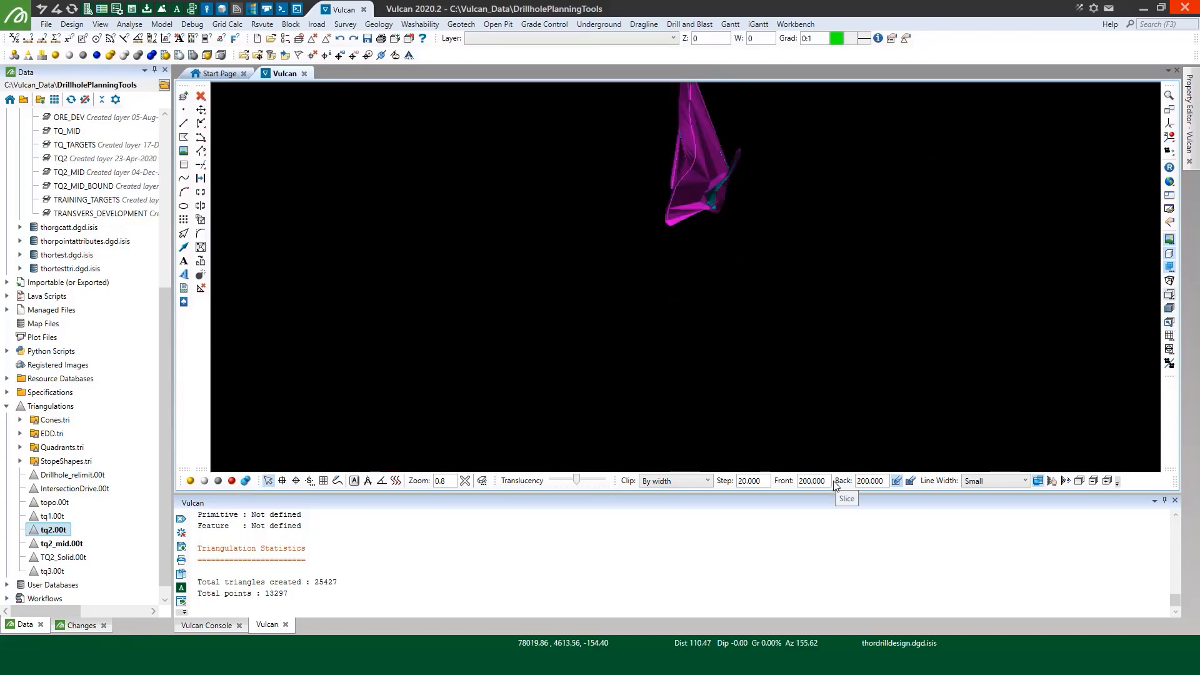
pyautogui.doubleClick(867, 482)
pyautogui.write('1')
pyautogui.doubleClick(822, 482)
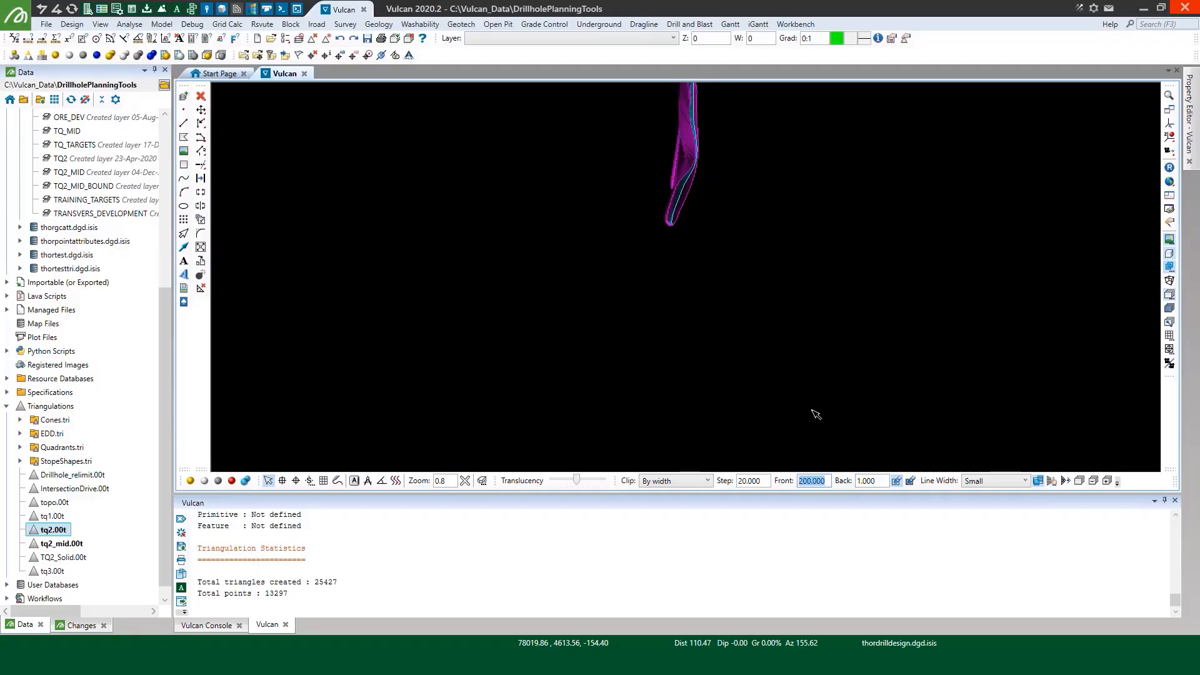
pyautogui.write('1')
pyautogui.scroll(-2, 730, 297)
pyautogui.scroll(5, 754, 380)
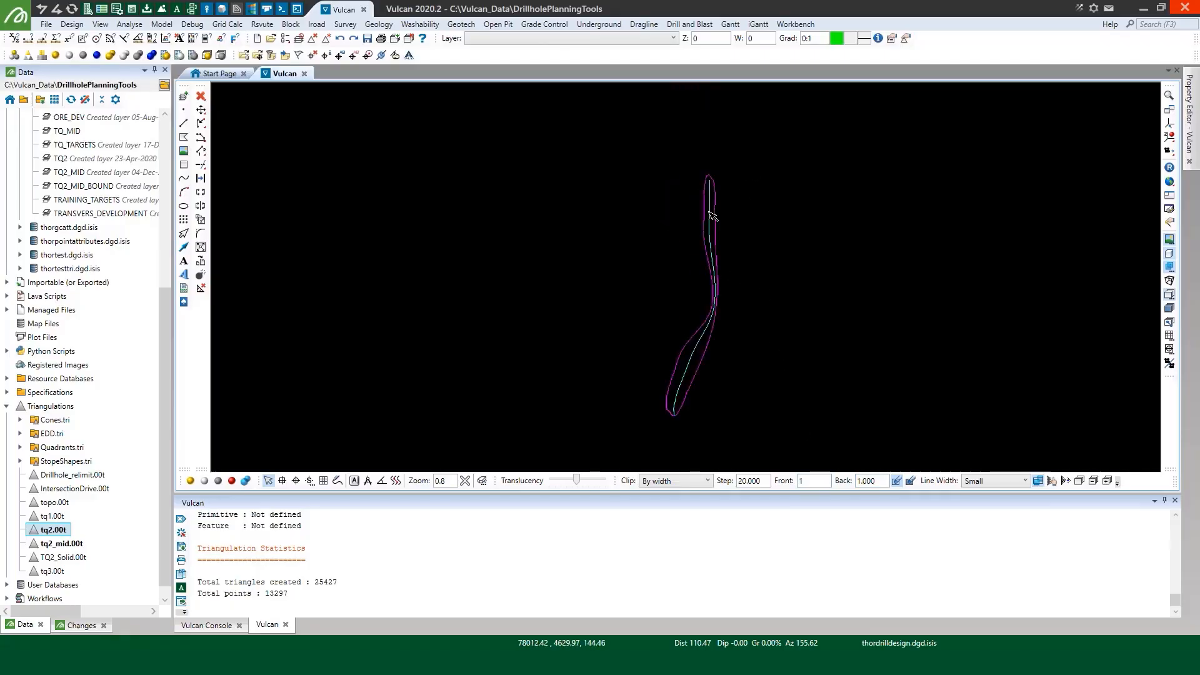
# Move the section along tq2.00t to check the mid surface inside it, and return to a rotated full 3D view
pyautogui.click(1051, 480)
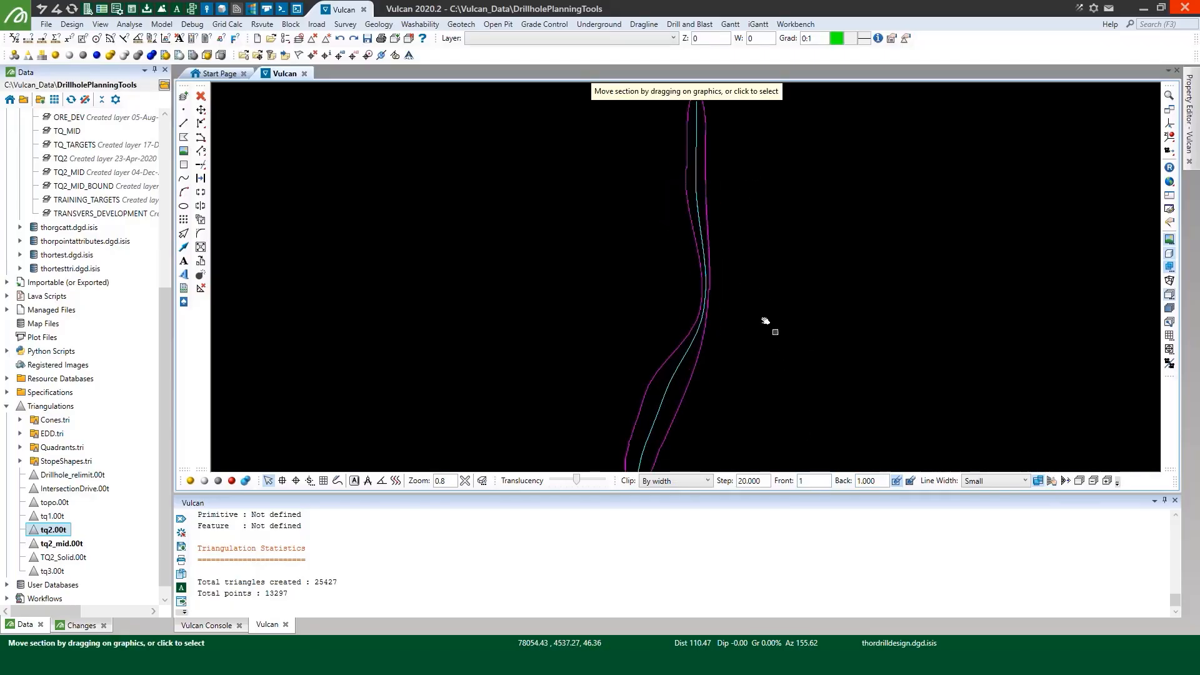
pyautogui.moveTo(763, 321); pyautogui.dragTo(750, 208)
pyautogui.moveTo(717, 280); pyautogui.dragTo(798, 293)
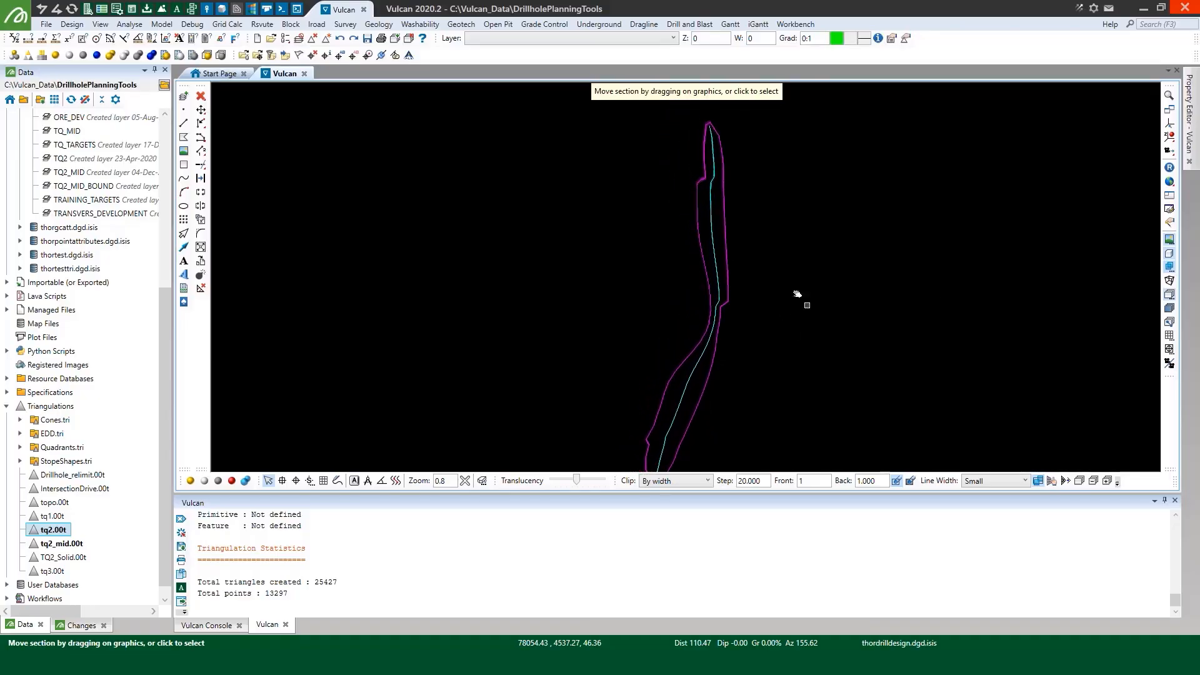
pyautogui.click(1168, 295)
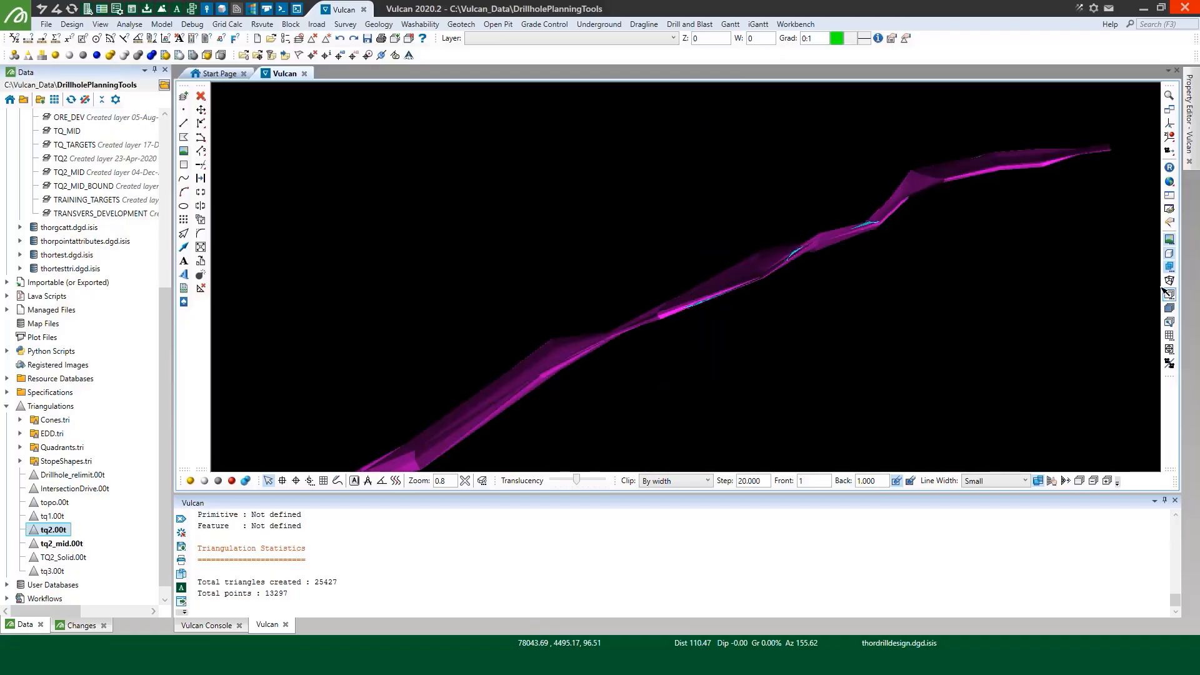
pyautogui.click(1169, 124)
pyautogui.click(758, 276)
pyautogui.moveTo(758, 276); pyautogui.dragTo(619, 222)
pyautogui.scroll(-2, 619, 222)
pyautogui.rightClick(617, 222)
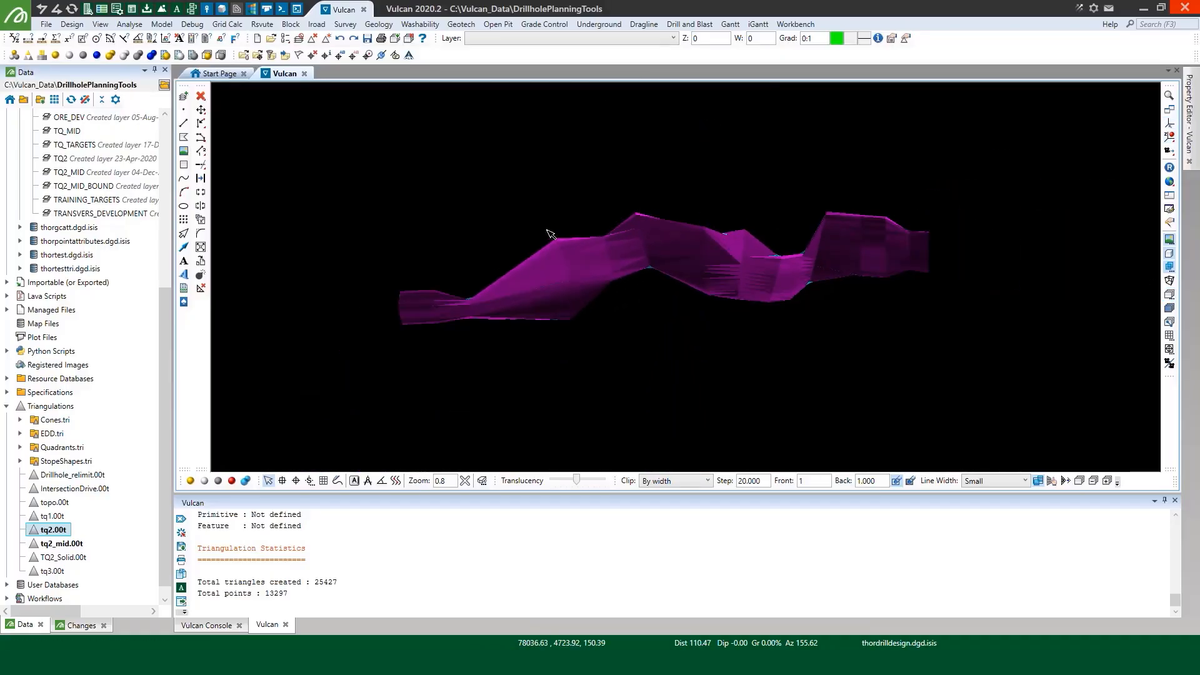
# Remove all triangulations from the view and load topo.00t, shown in full
pyautogui.click(330, 43)
pyautogui.click(330, 43)
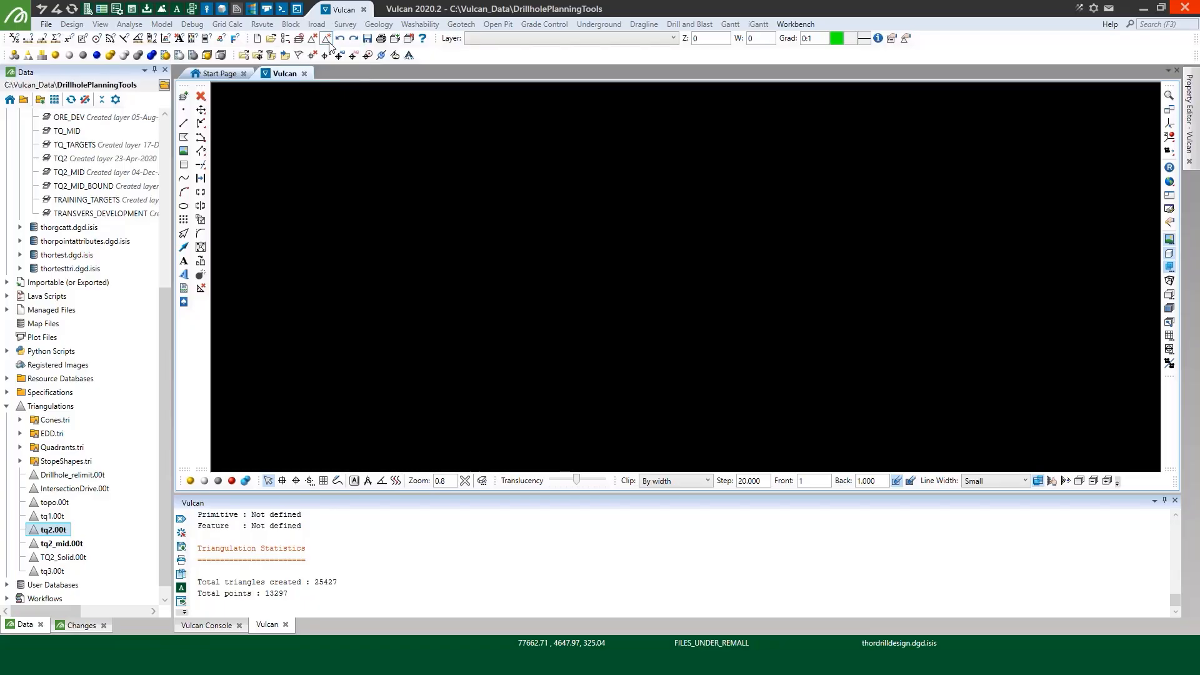
pyautogui.doubleClick(53, 503)
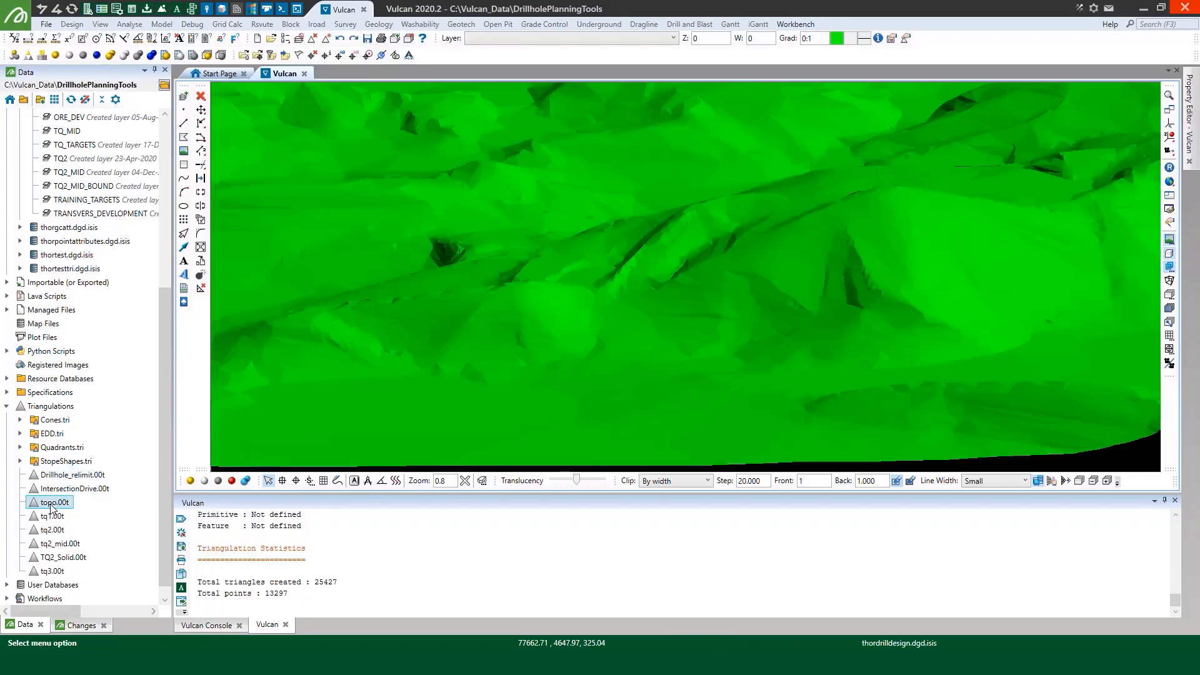
pyautogui.click(1169, 182)
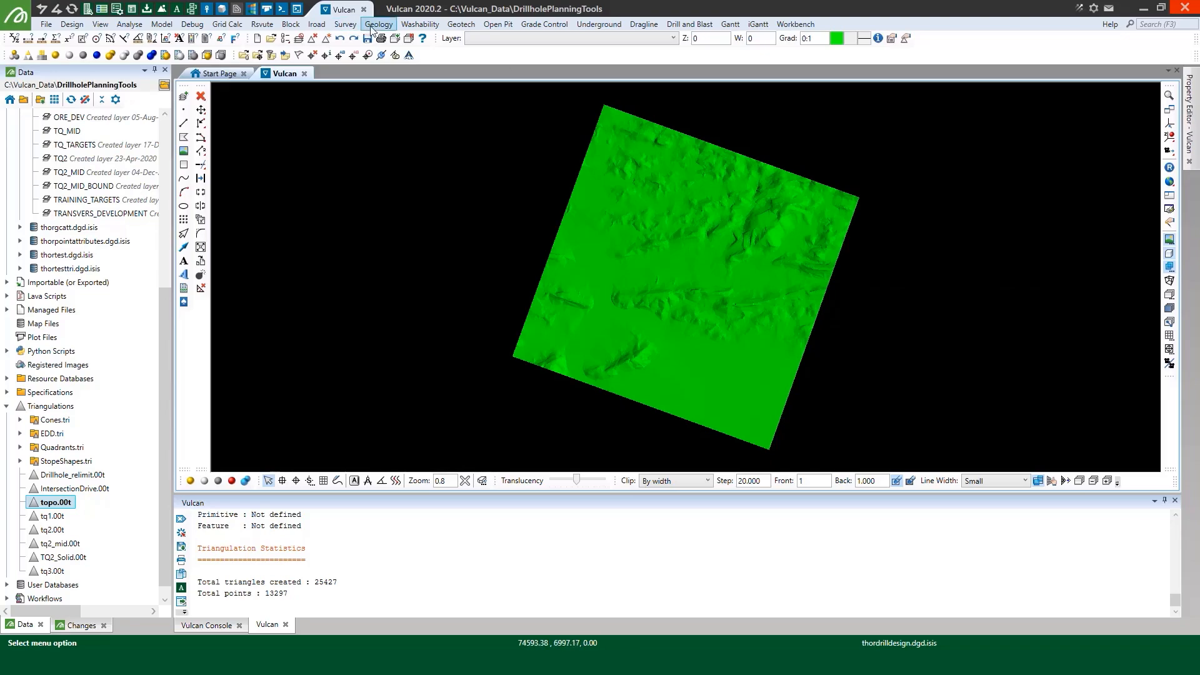
# Make the topo.00t surface translucent
pyautogui.click(248, 485)
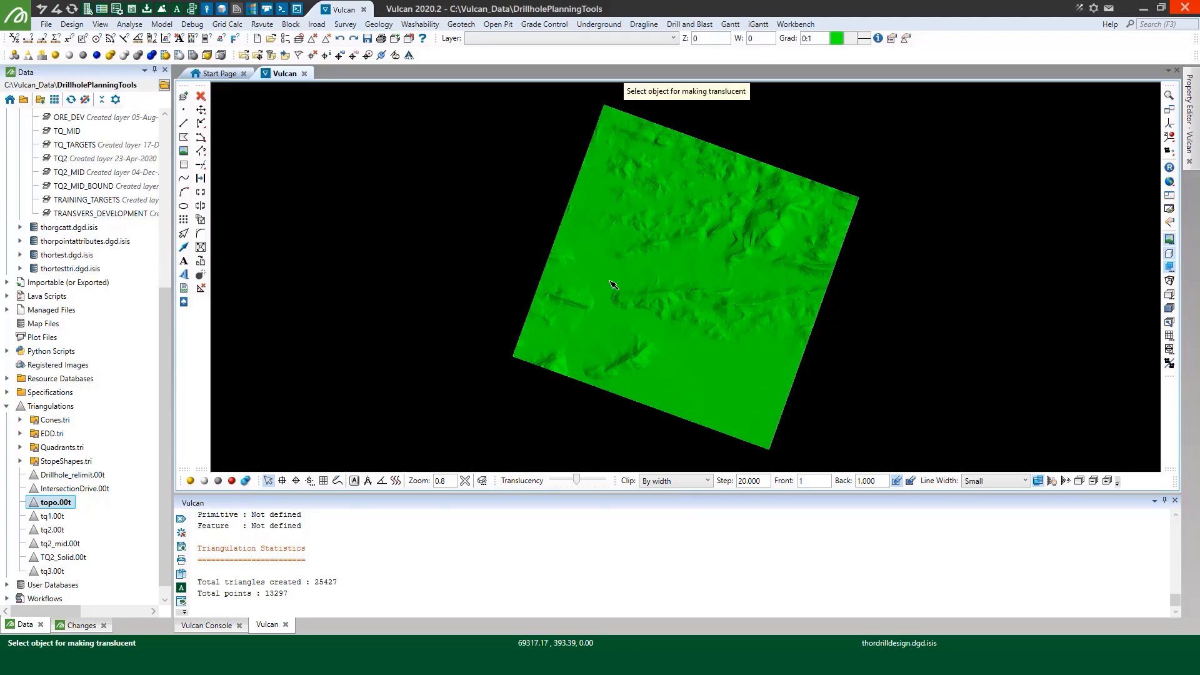
pyautogui.click(612, 285)
pyautogui.rightClick(483, 253)
# Start Create Drill Targets with the specification file demo.dht_spec and add a new scenario named collars
pyautogui.click(373, 25)
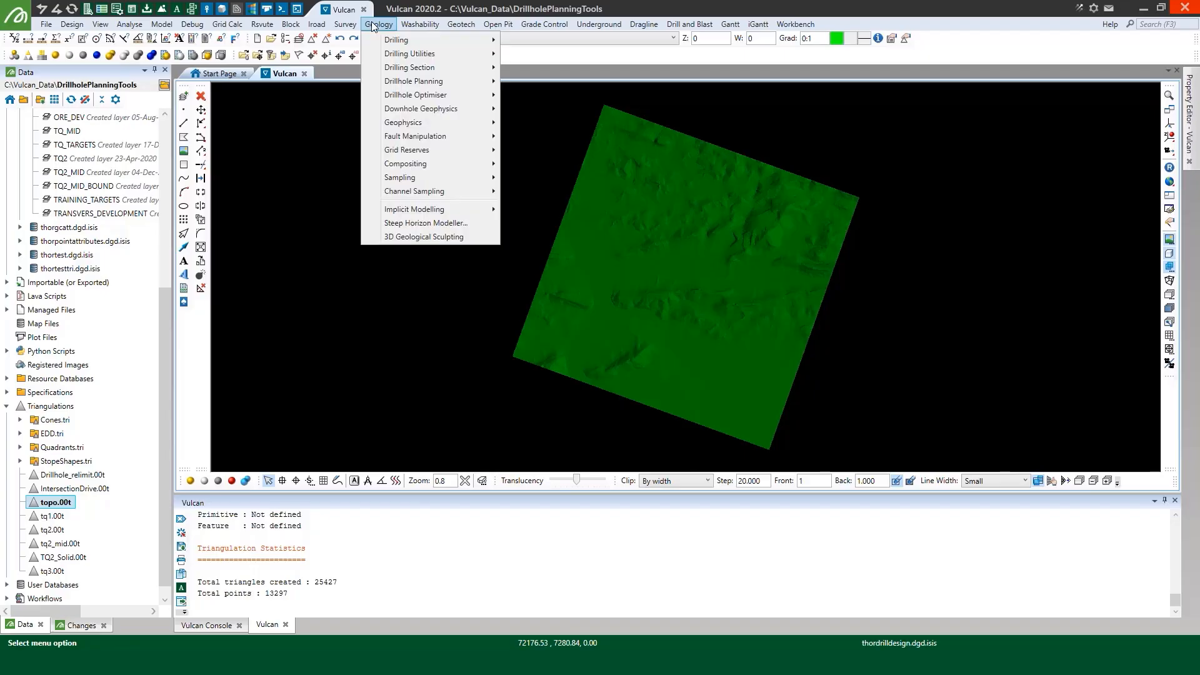
pyautogui.moveTo(413, 84)
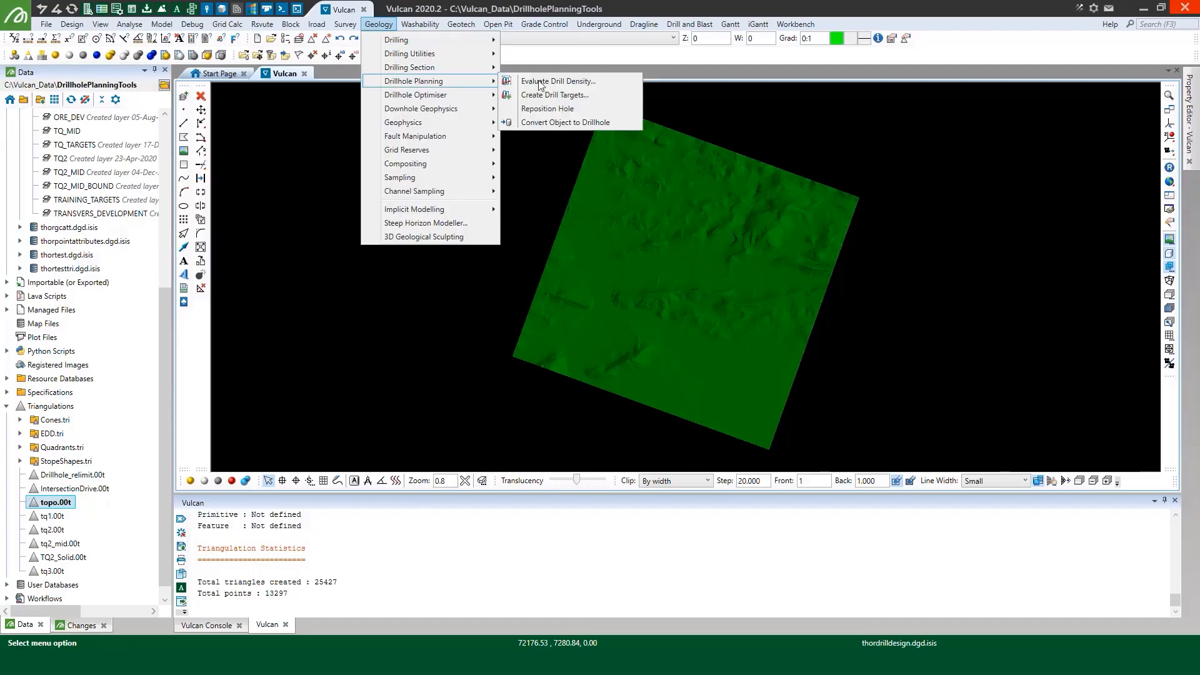
pyautogui.click(592, 97)
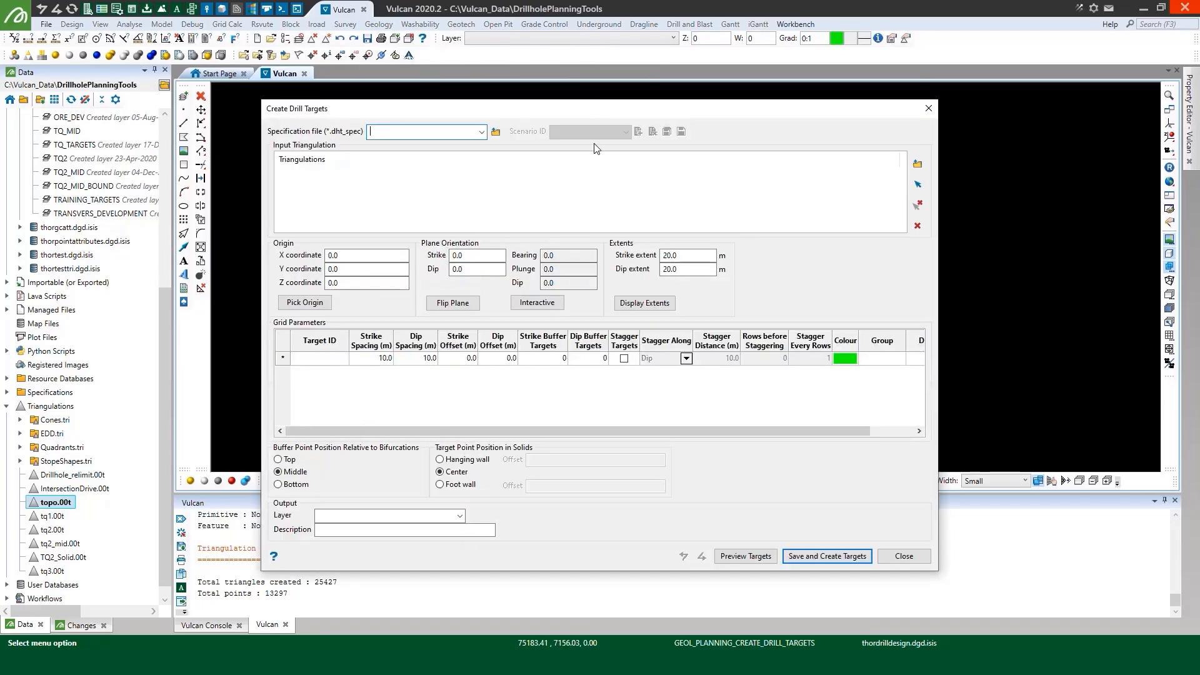
pyautogui.click(481, 132)
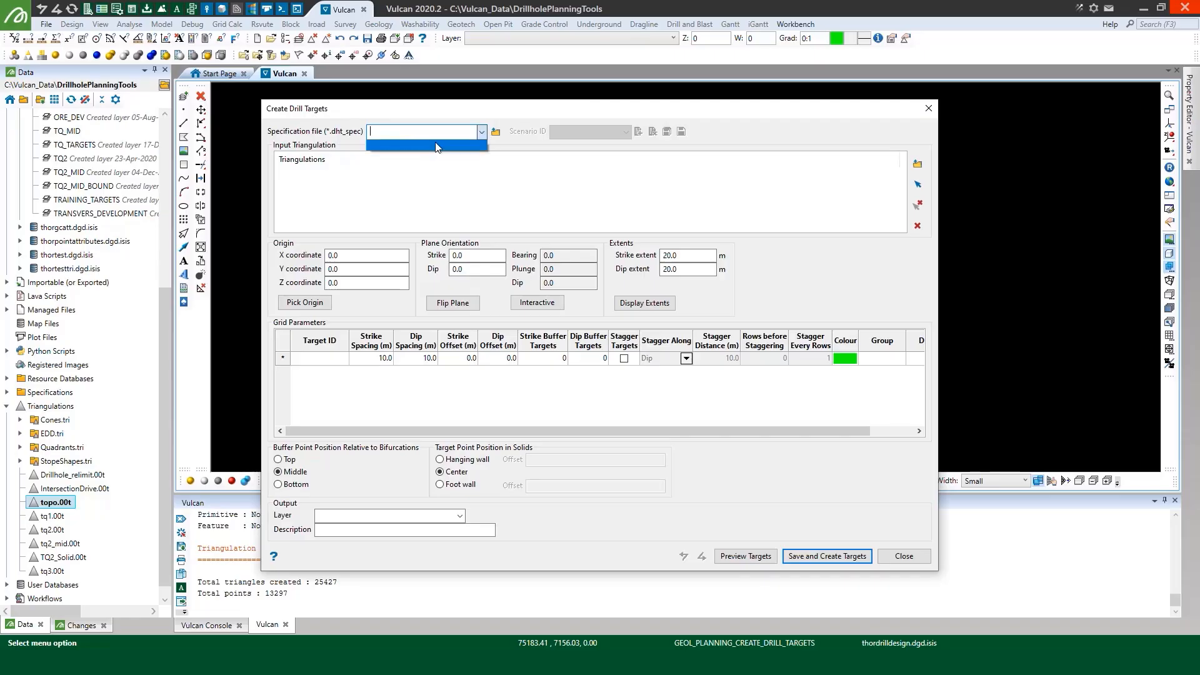
pyautogui.click(476, 145)
pyautogui.click(639, 131)
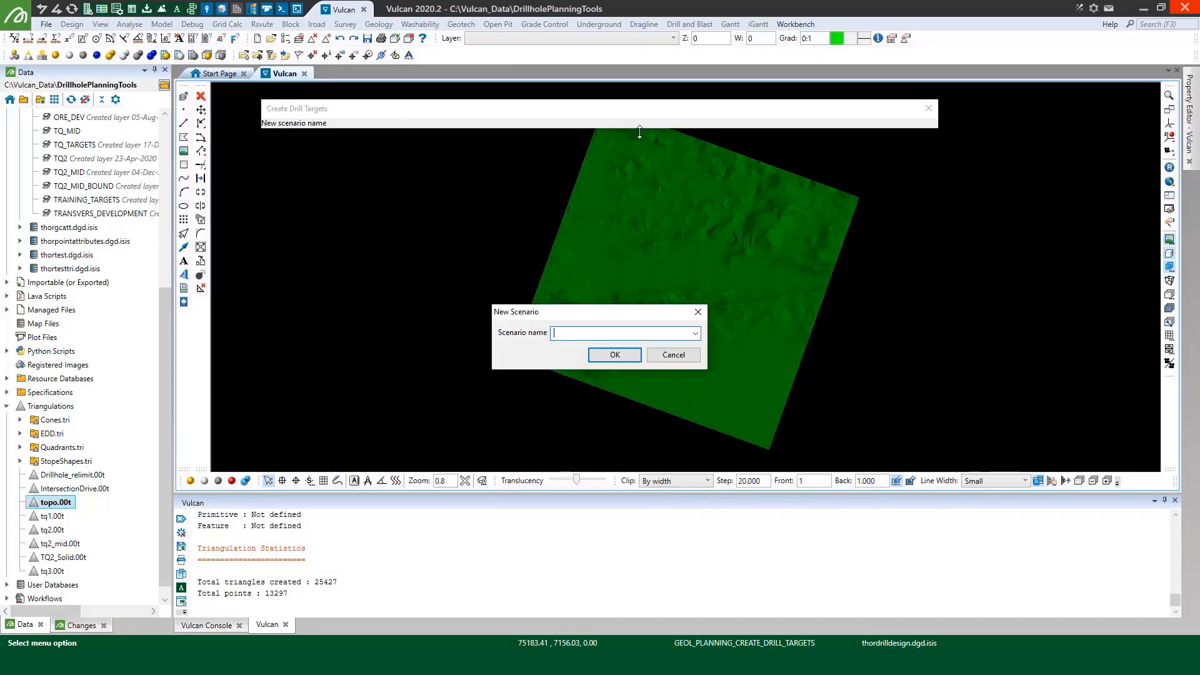
pyautogui.write('collars')
pyautogui.press('Return')
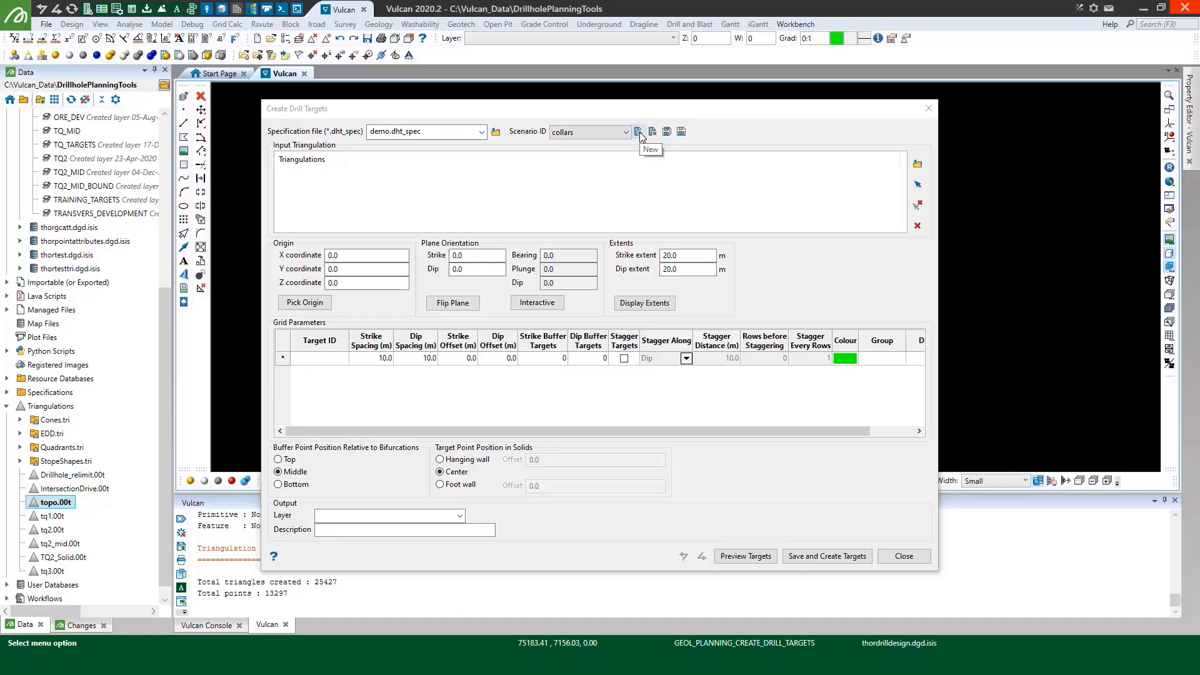
# Pick the only loaded triangulation, topo.00t, as the input for the drill targets
pyautogui.click(918, 183)
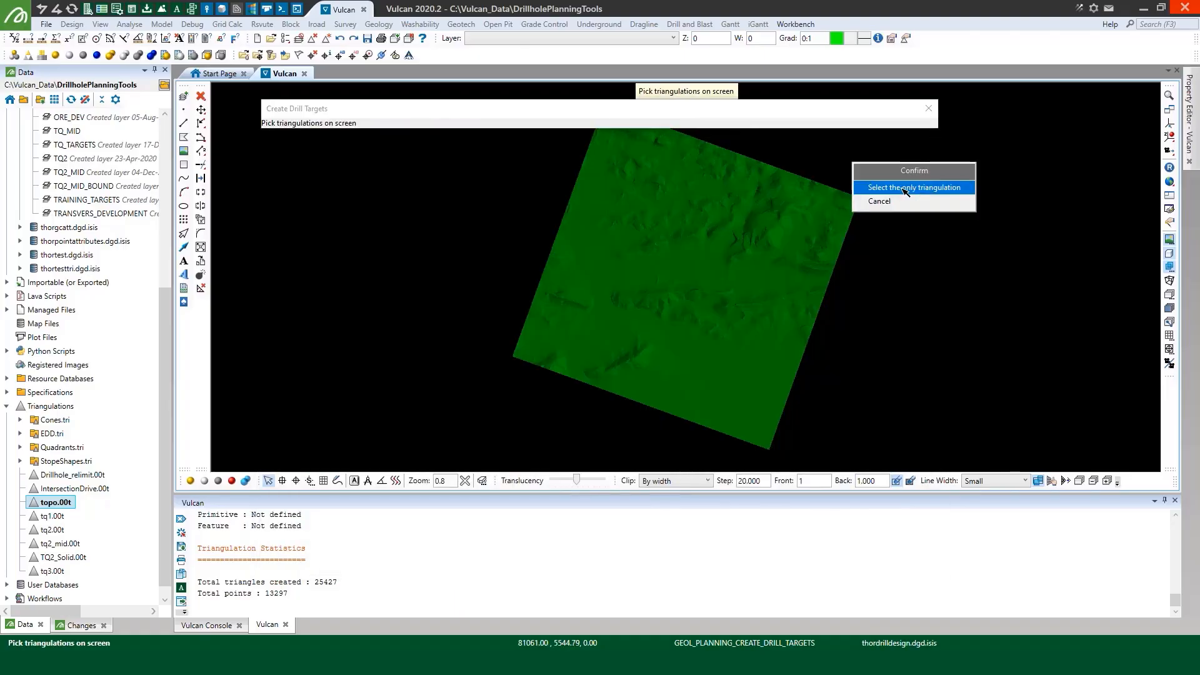
pyautogui.click(906, 188)
pyautogui.click(639, 373)
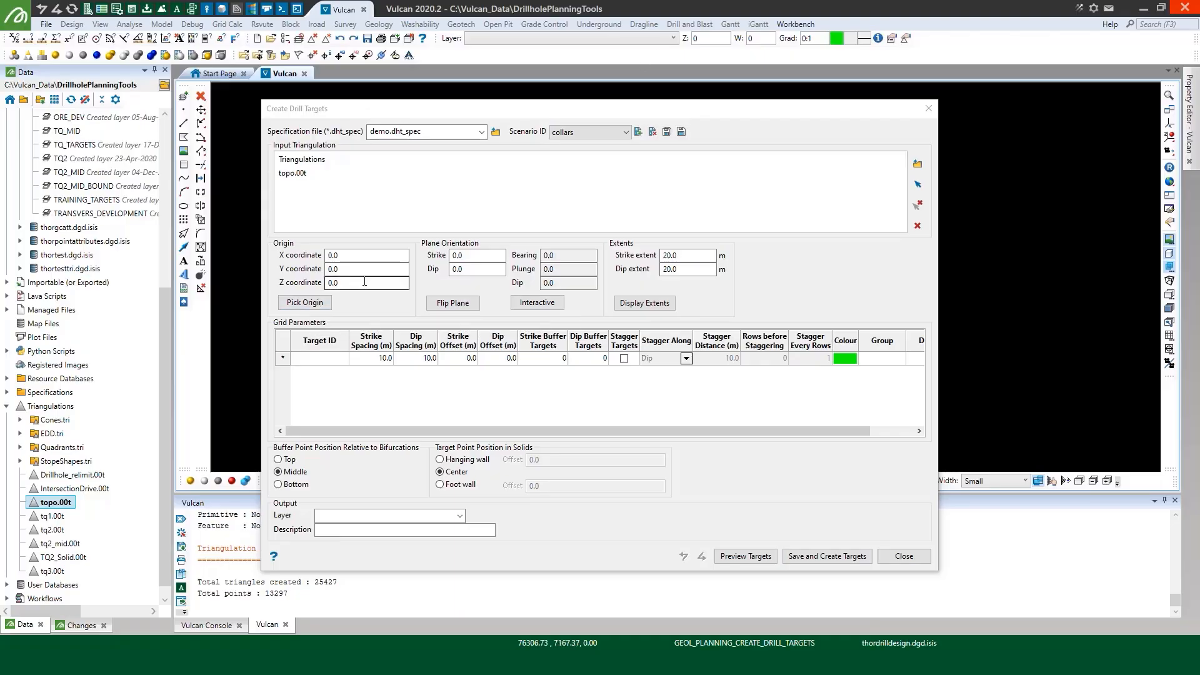
# Set the working elevation to 600 and pick the target grid's origin at the northernmost corner of the topo surface
pyautogui.click(306, 302)
pyautogui.click(712, 40)
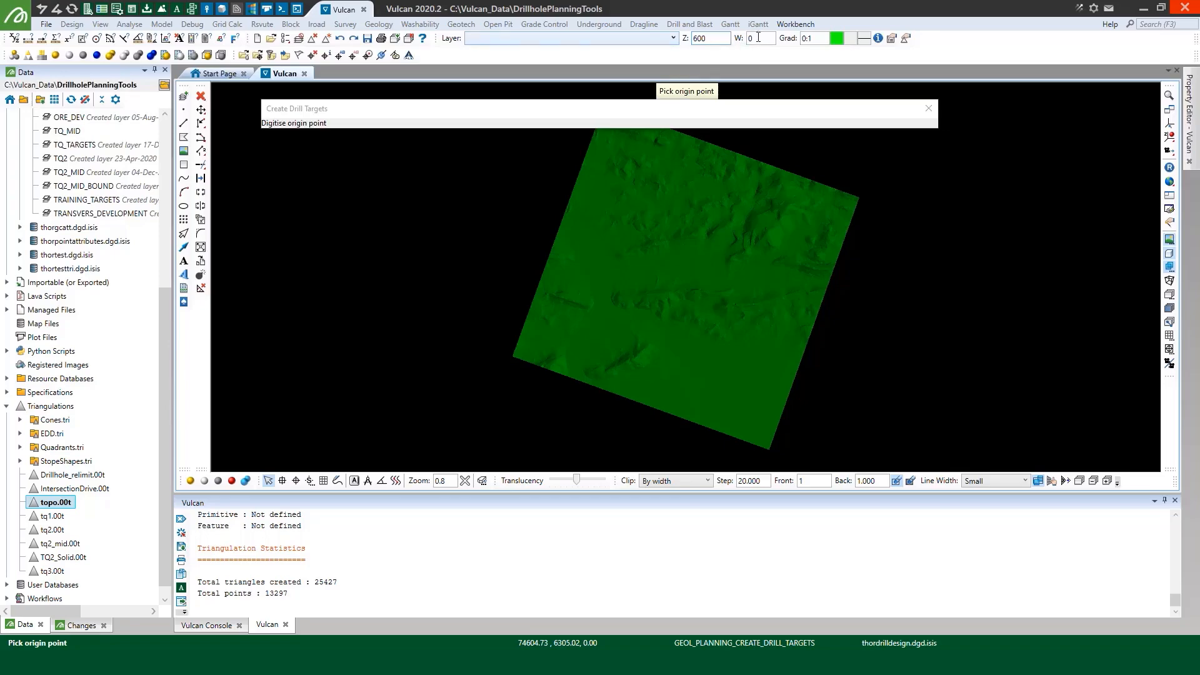
pyautogui.scroll(-3, 574, 333)
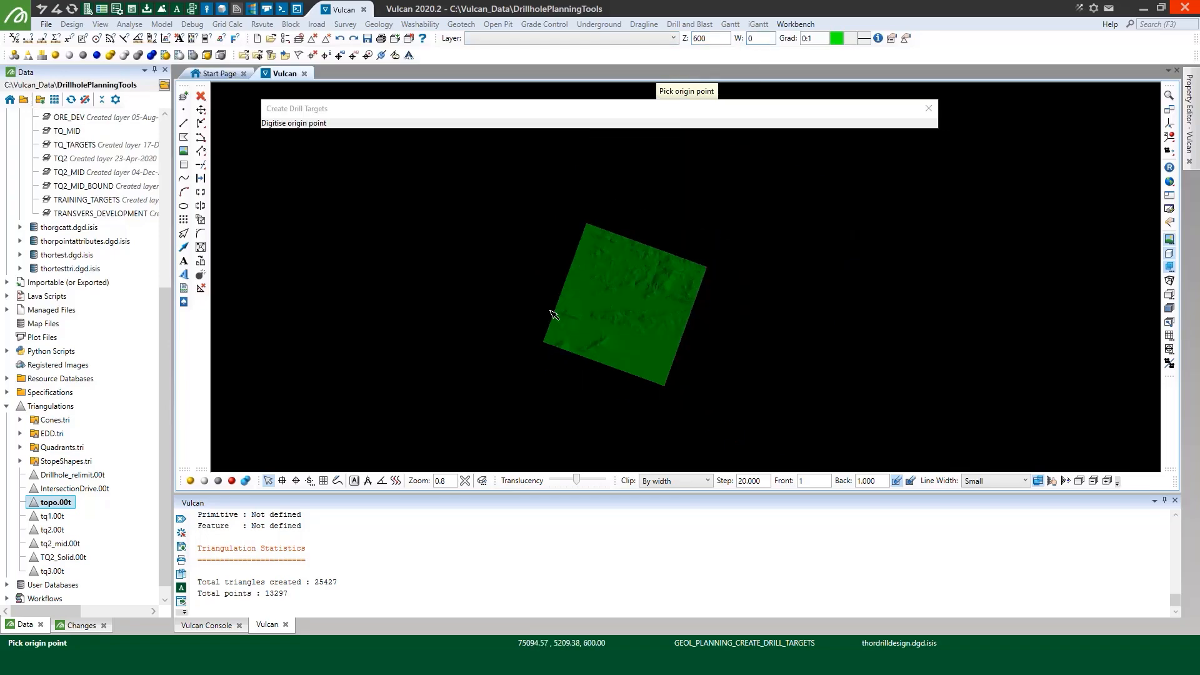
pyautogui.scroll(5, 578, 226)
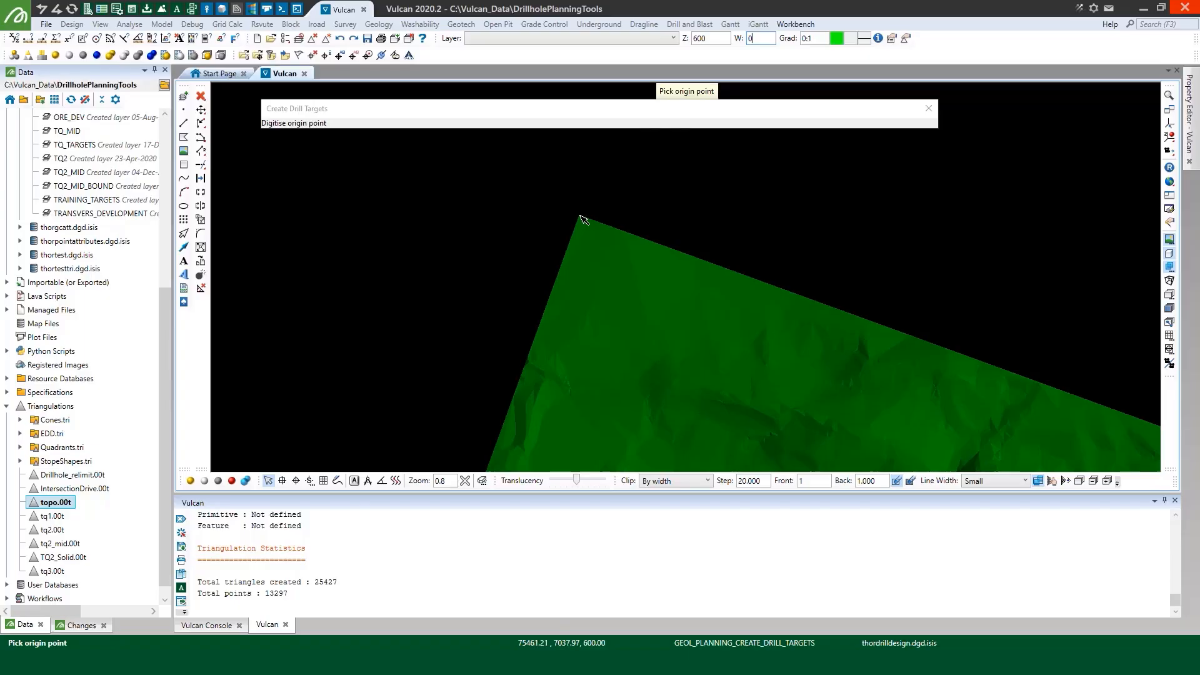
pyautogui.click(579, 216)
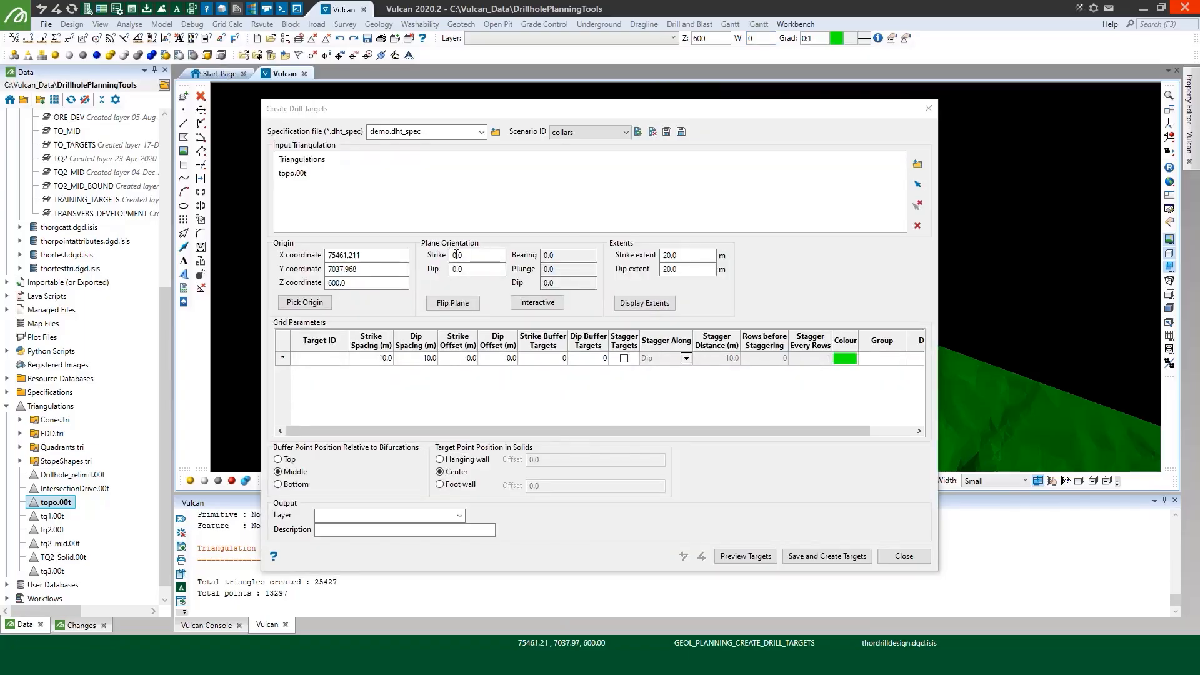
# Set the plane's strike to 90 with a dip of 0, and both the strike and dip extents to 5000 m
pyautogui.doubleClick(457, 255)
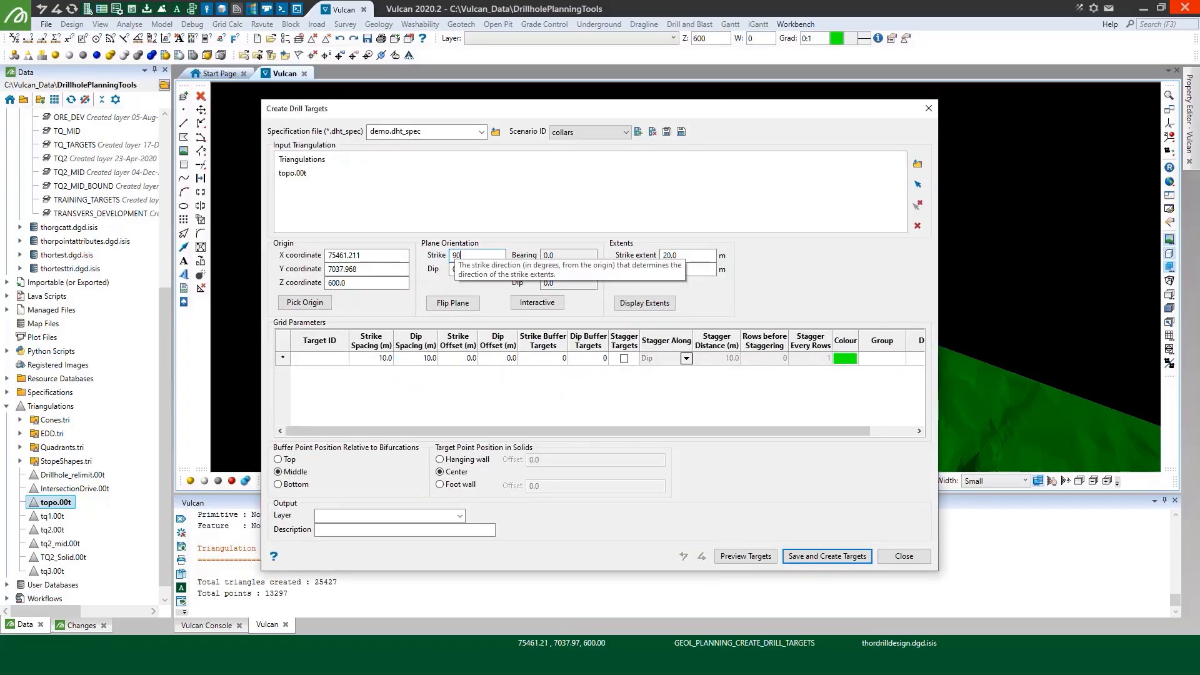
pyautogui.click(479, 268)
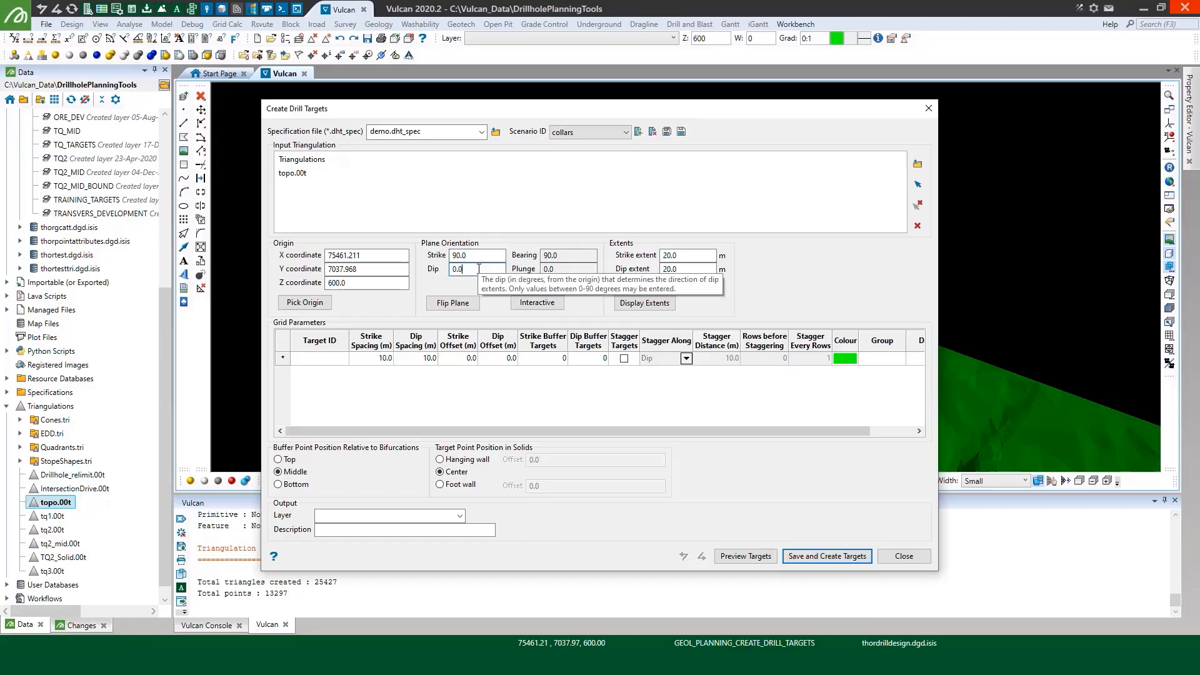
pyautogui.press('Tab')
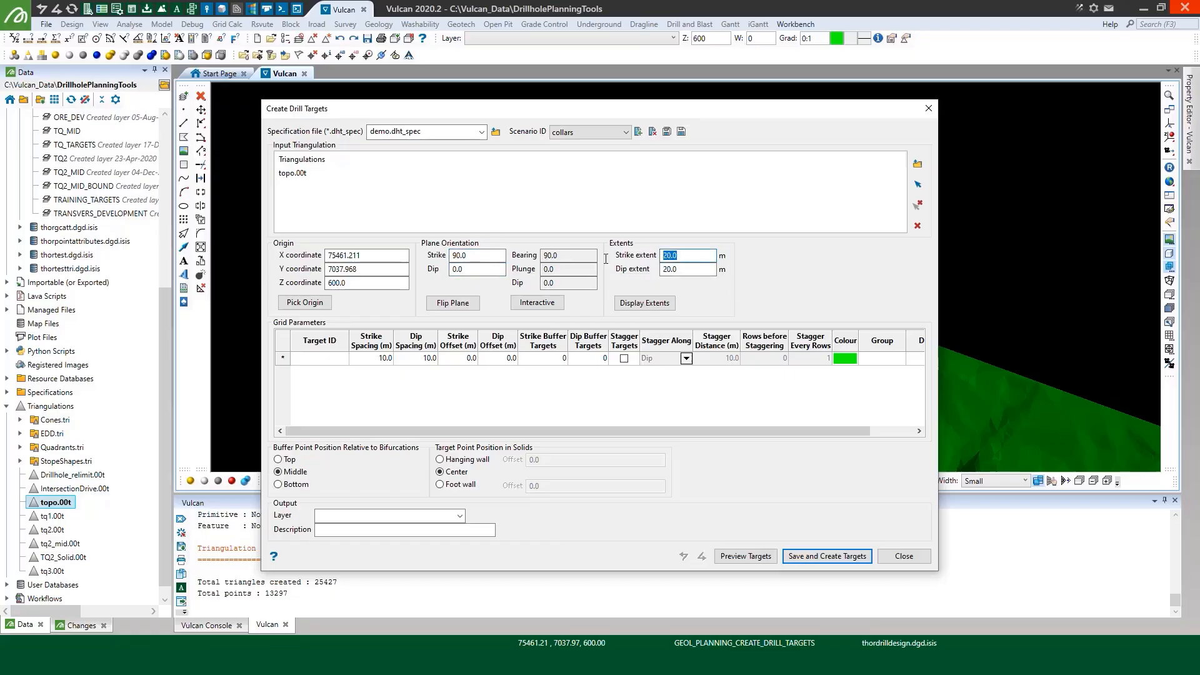
pyautogui.write('5000')
pyautogui.press('Tab')
pyautogui.write('5')
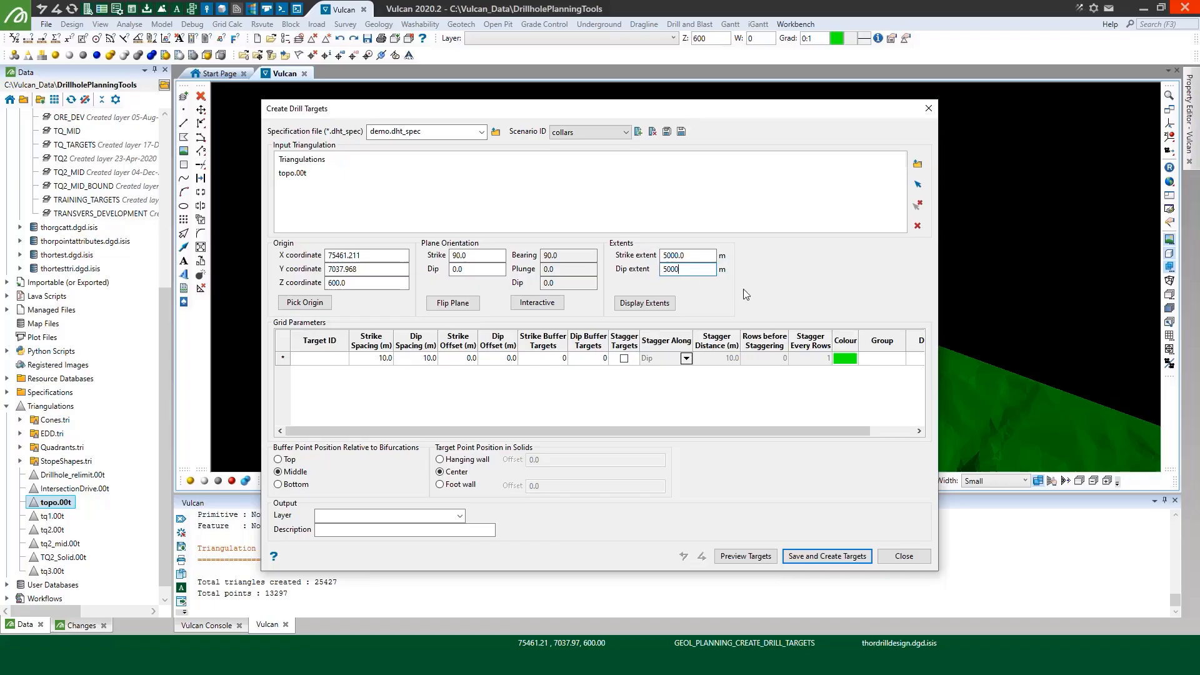
# Display the plane's extents over the topo surface and flip the plane onto the surface's side of the origin
pyautogui.click(645, 302)
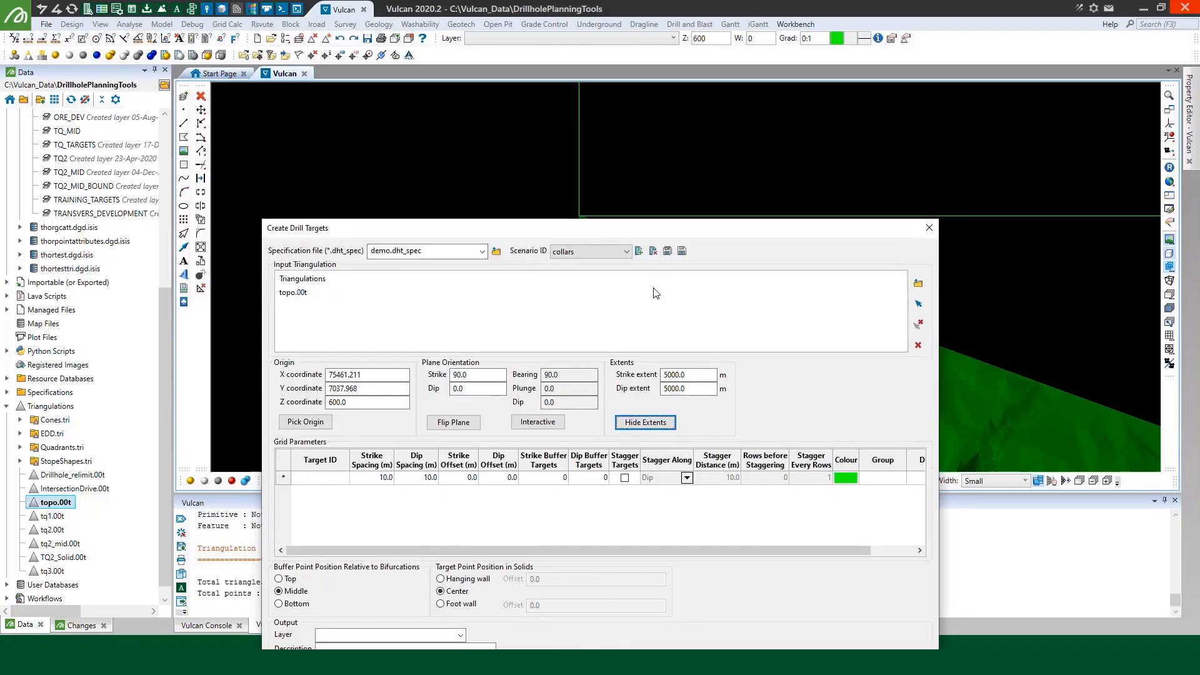
pyautogui.moveTo(652, 288); pyautogui.dragTo(659, 385)
pyautogui.scroll(-5, 628, 164)
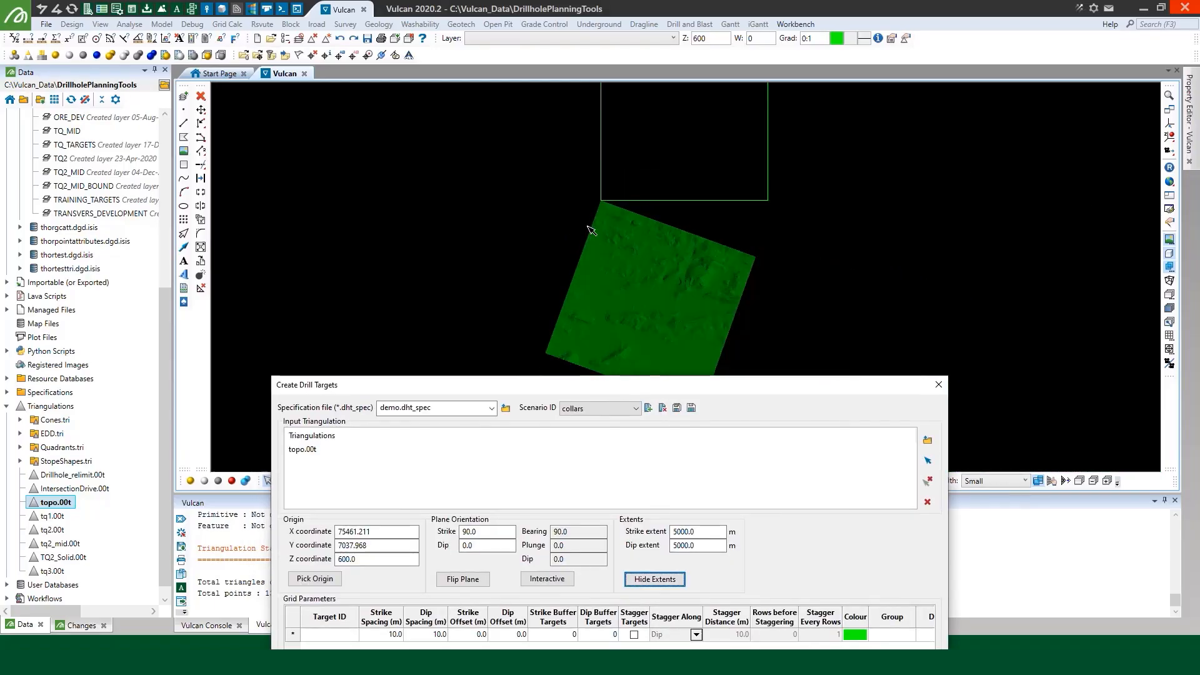
pyautogui.scroll(-3, 591, 230)
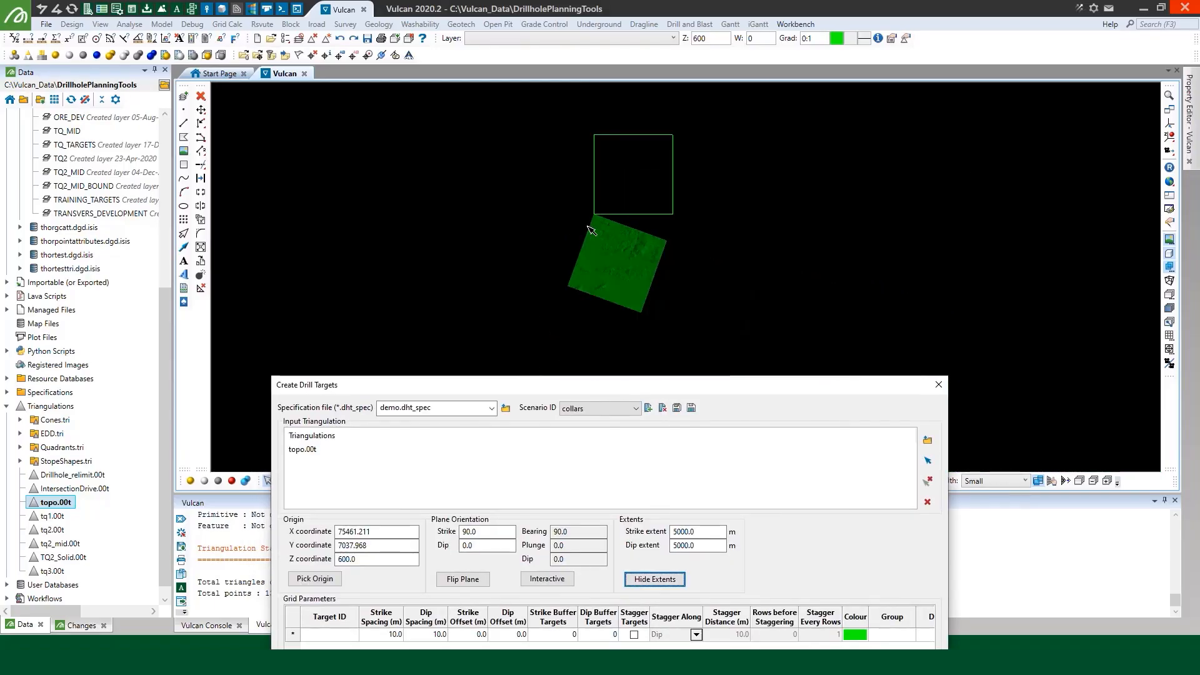
pyautogui.click(471, 579)
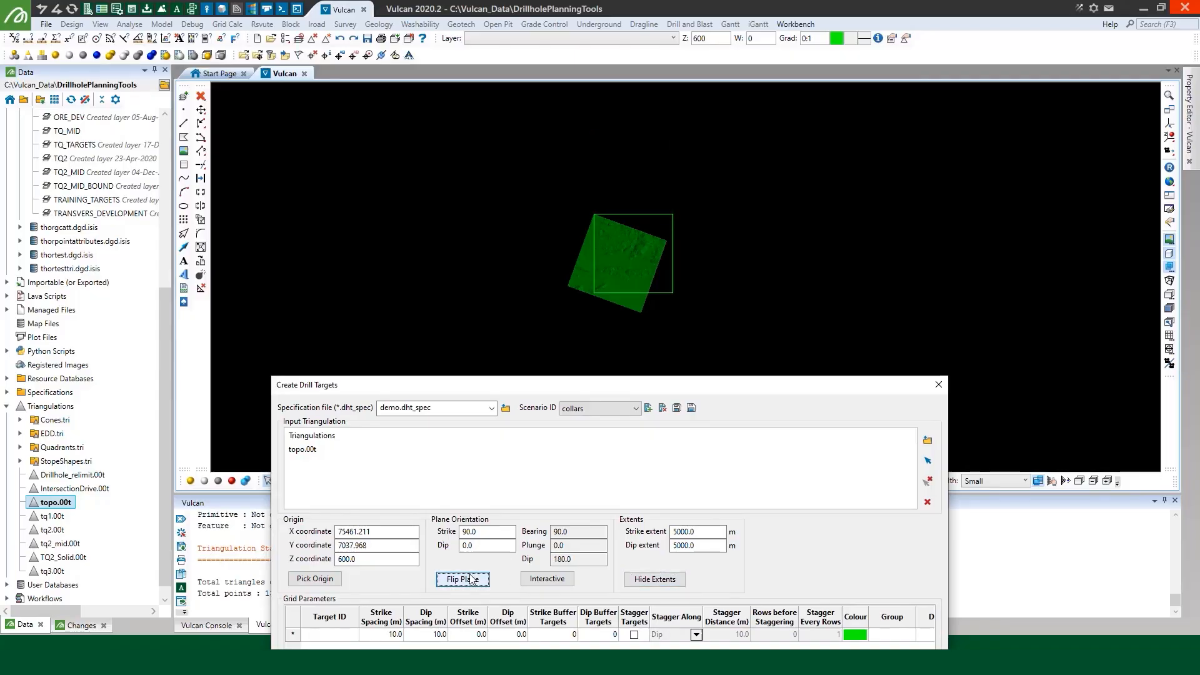
# Rotate the plane interactively to a bearing of about 110.56 along the topo surface's edges, and hide its extents
pyautogui.click(547, 579)
pyautogui.scroll(3, 680, 242)
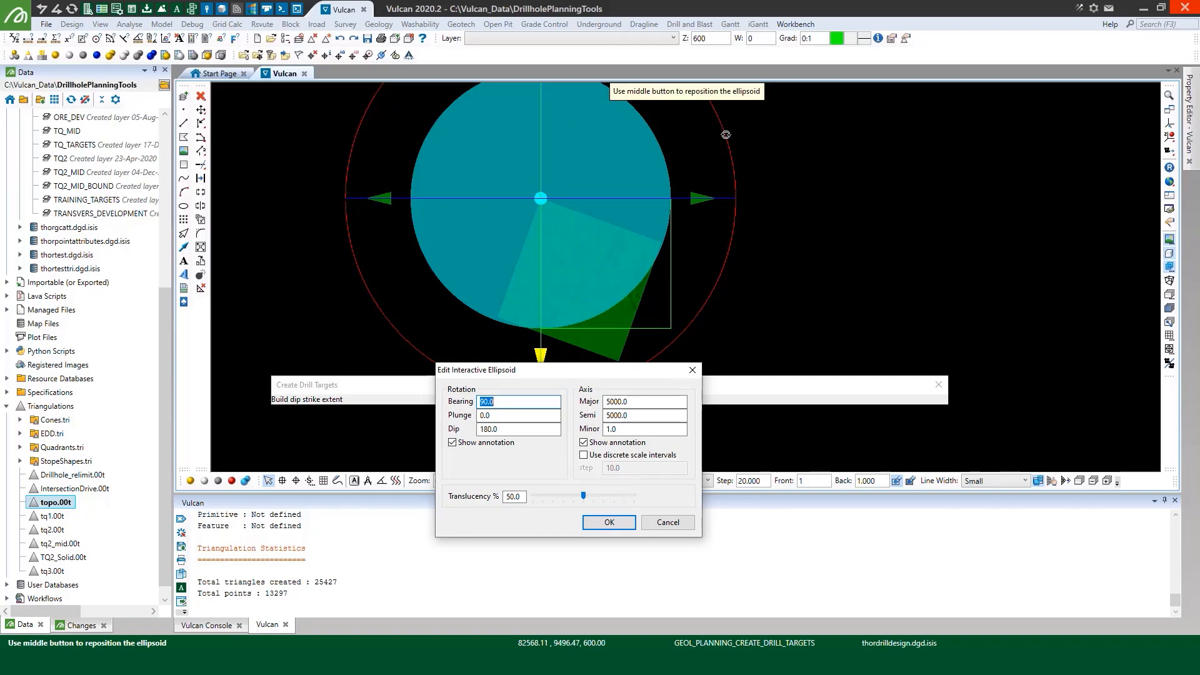
pyautogui.moveTo(726, 136); pyautogui.dragTo(728, 227)
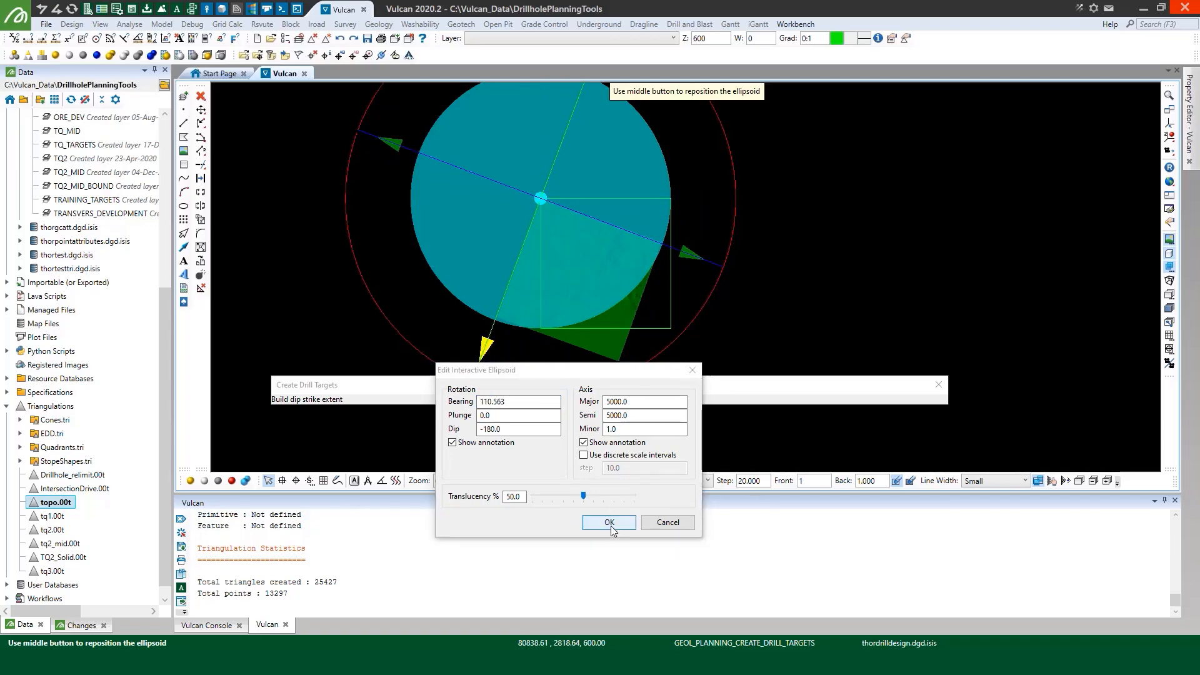
pyautogui.click(610, 522)
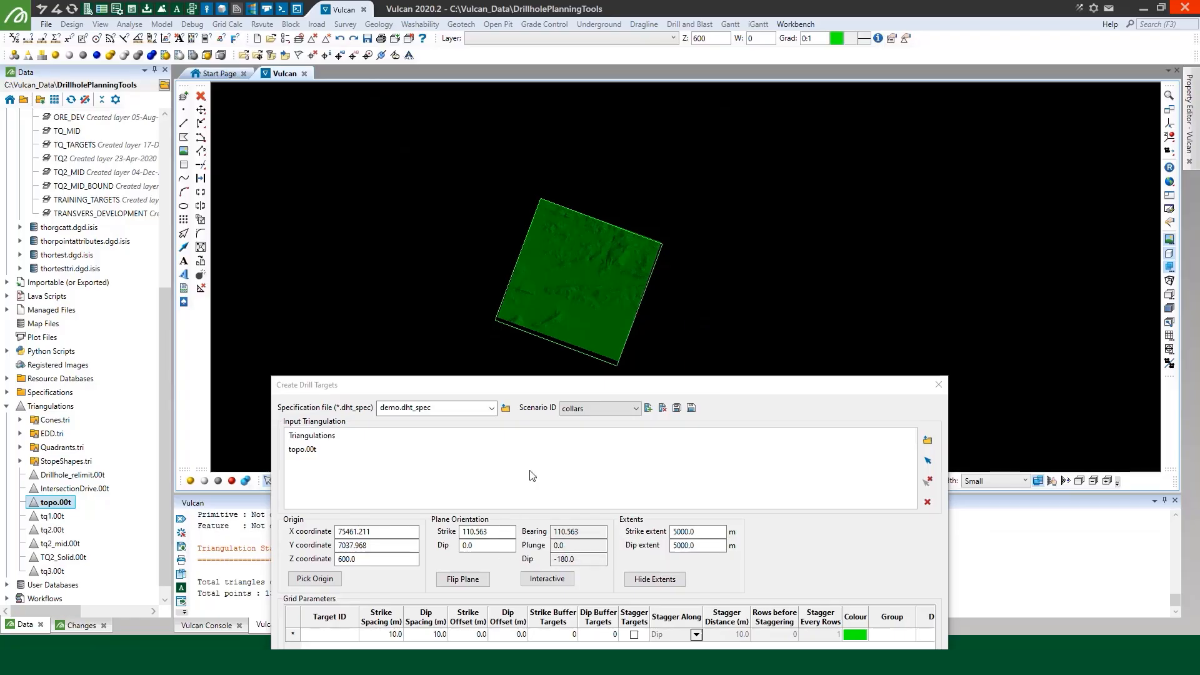
pyautogui.moveTo(568, 396); pyautogui.dragTo(631, 168)
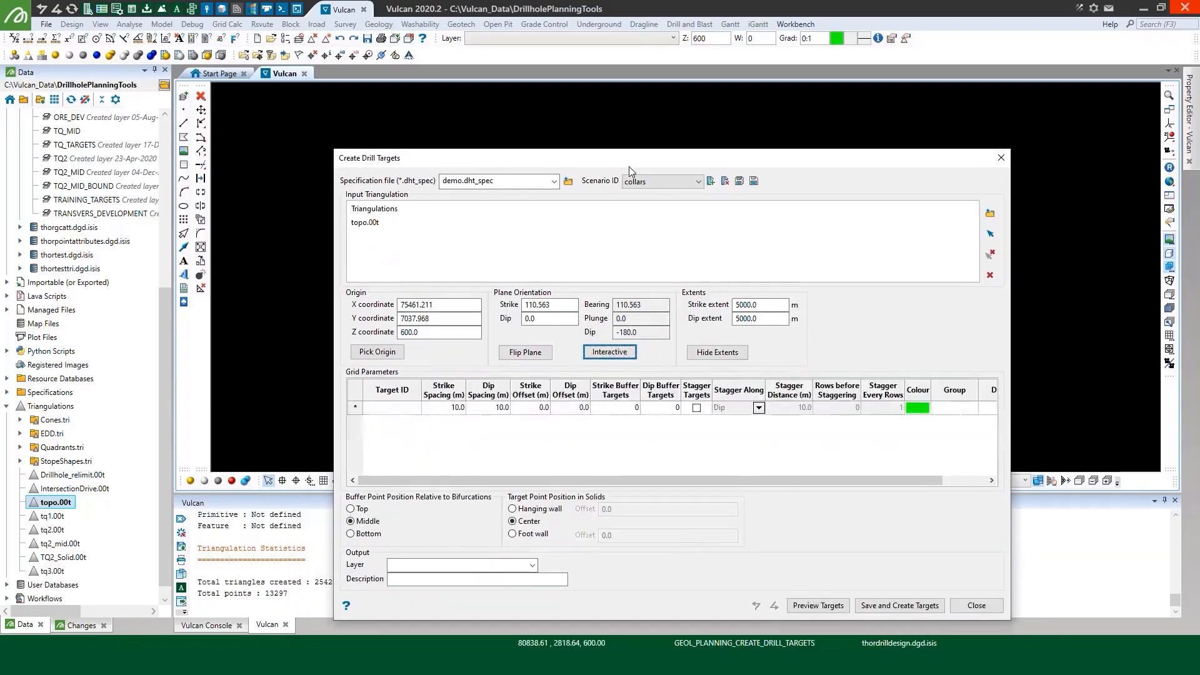
pyautogui.click(718, 352)
pyautogui.moveTo(555, 160); pyautogui.dragTo(561, 75)
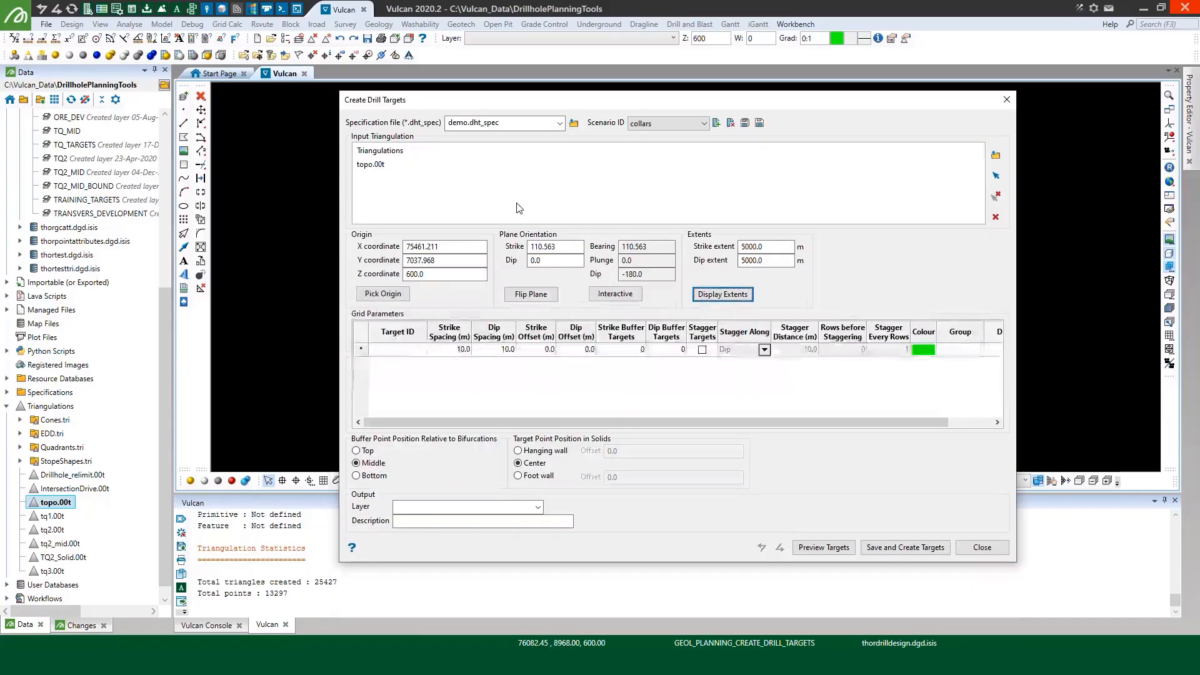
# Add a grid row with target ID collars and both strike and dip spacing of 100 m
pyautogui.click(403, 350)
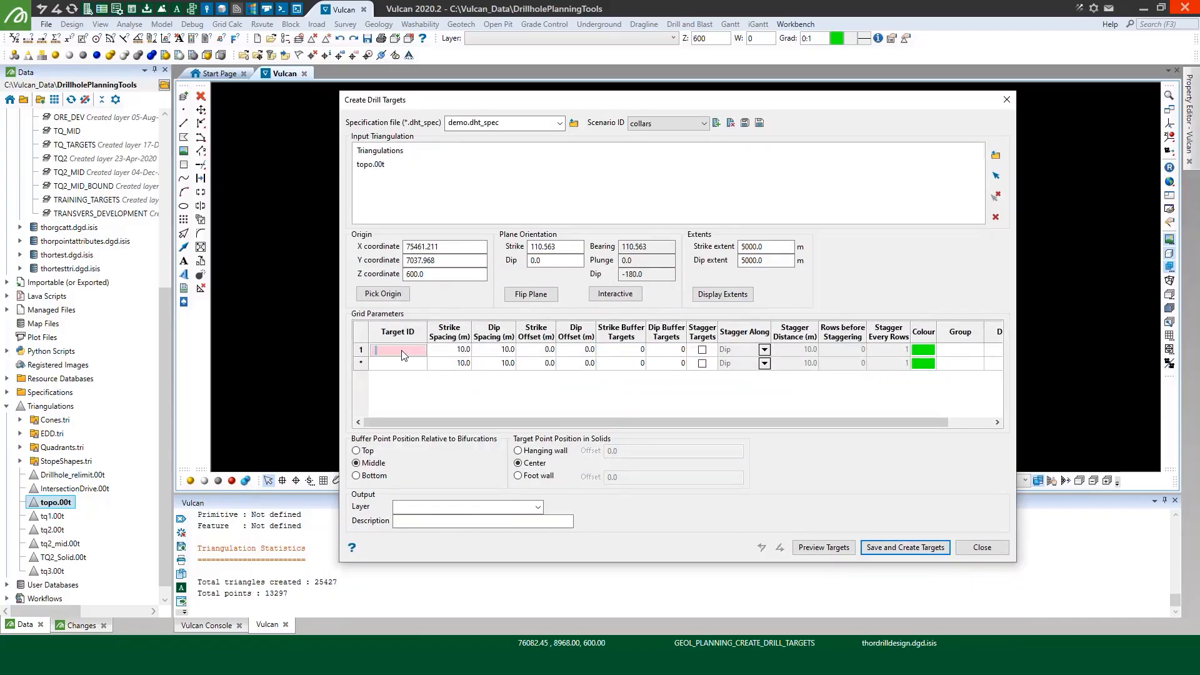
pyautogui.write('collars')
pyautogui.click(441, 352)
pyautogui.write('100')
pyautogui.press('Tab')
pyautogui.write('1')
pyautogui.press('Tab')
# Give the collars grid row a magenta colour, the group EXP and the domain COLLARS
pyautogui.click(924, 351)
pyautogui.click(924, 351)
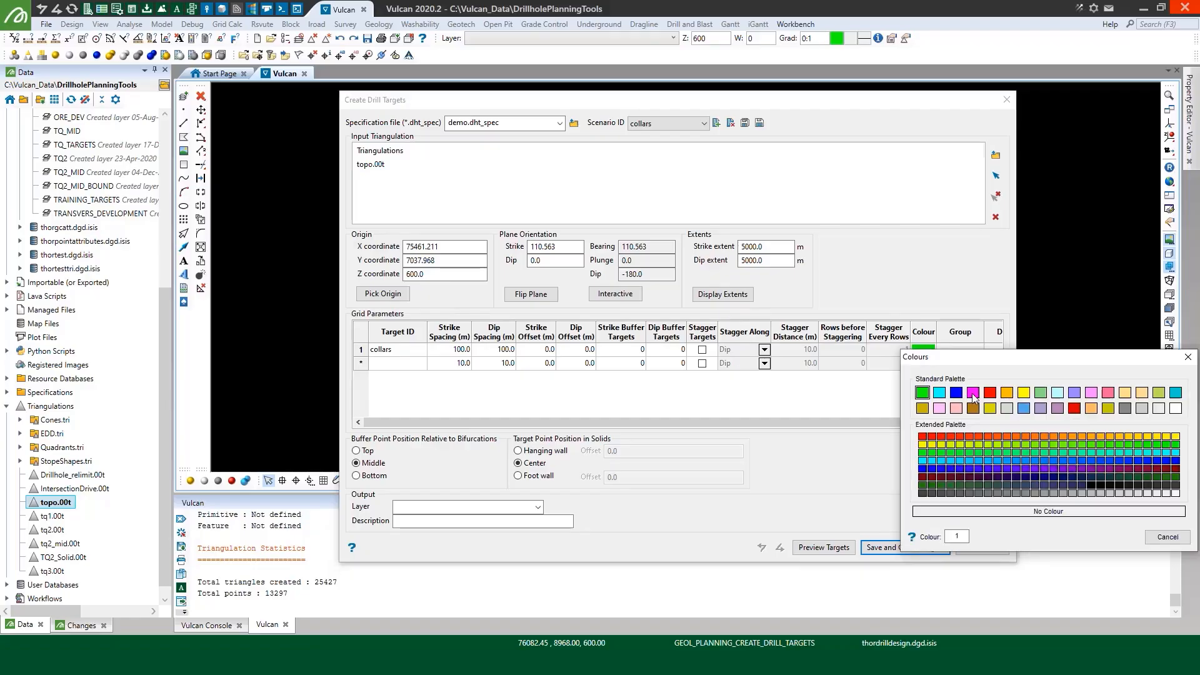
pyautogui.click(973, 393)
pyautogui.click(961, 350)
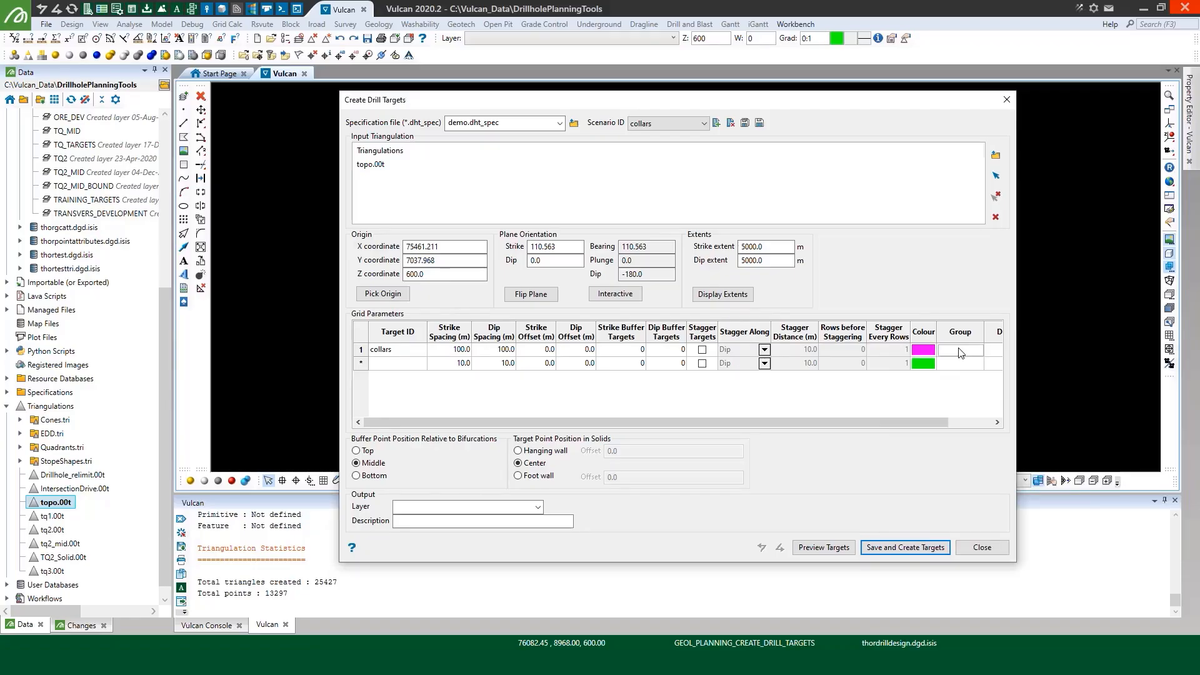
pyautogui.press('Tab')
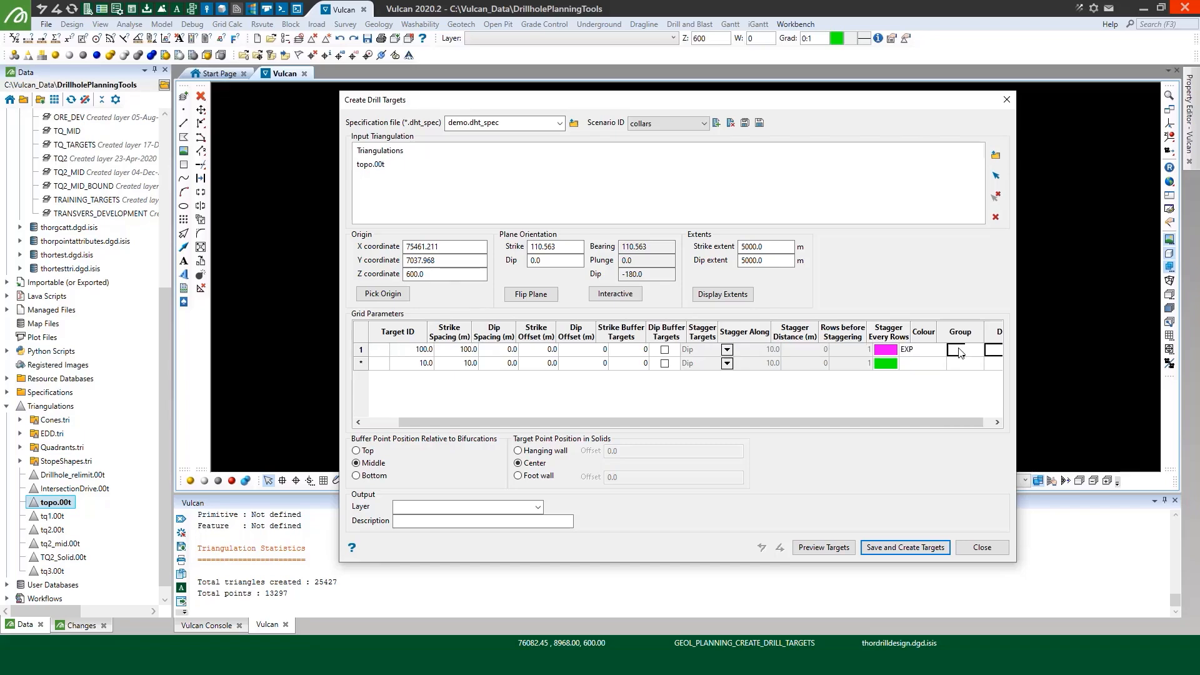
pyautogui.write('C')
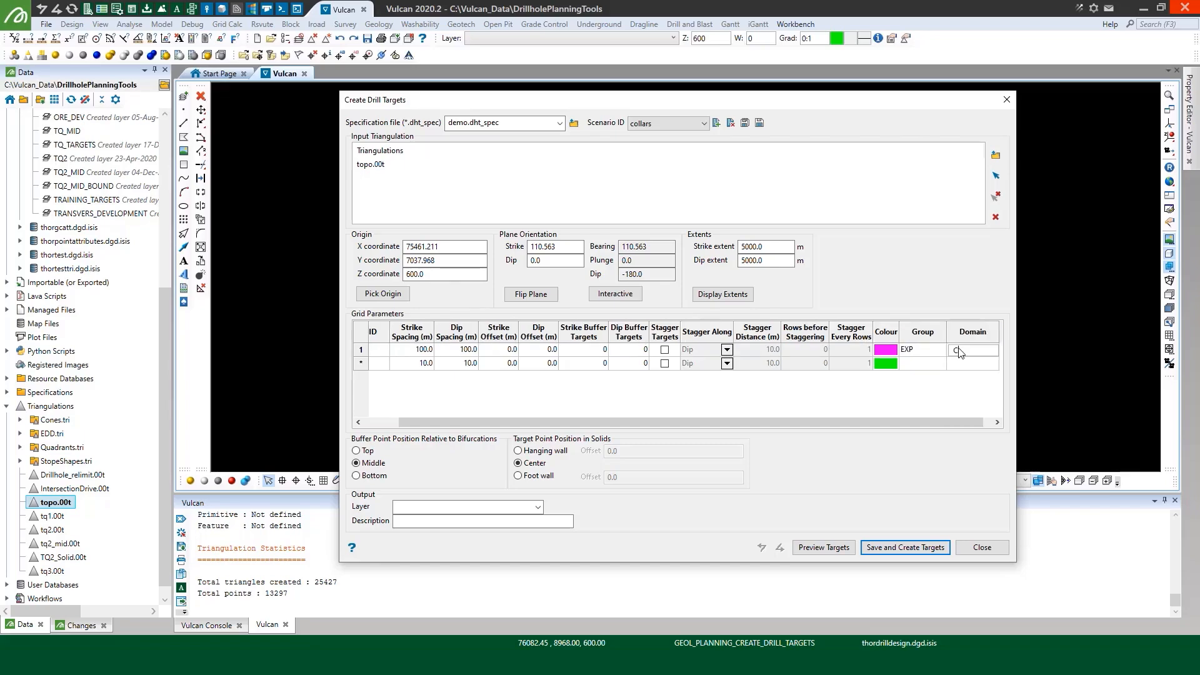
pyautogui.write('OLLARS')
pyautogui.click(914, 350)
pyautogui.moveTo(804, 423); pyautogui.dragTo(591, 440)
# Set the output layer to TQ2_COLLARS and preview the collar targets
pyautogui.click(457, 505)
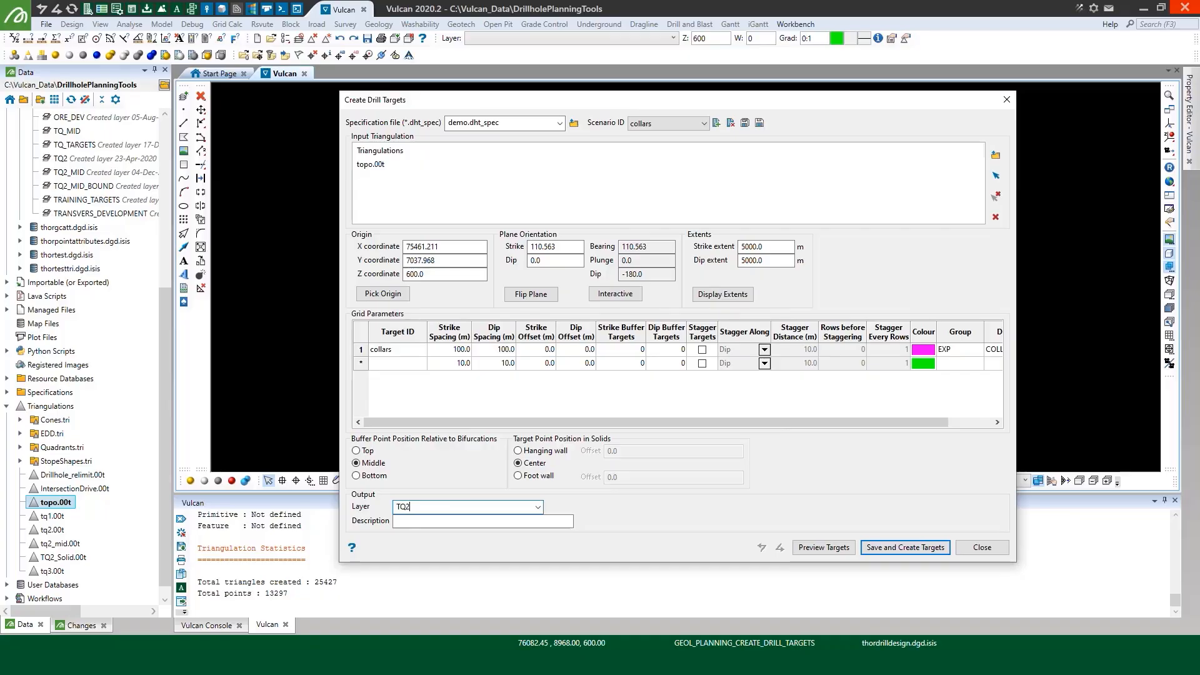
pyautogui.write('TQ2_COLLARS')
pyautogui.click(823, 547)
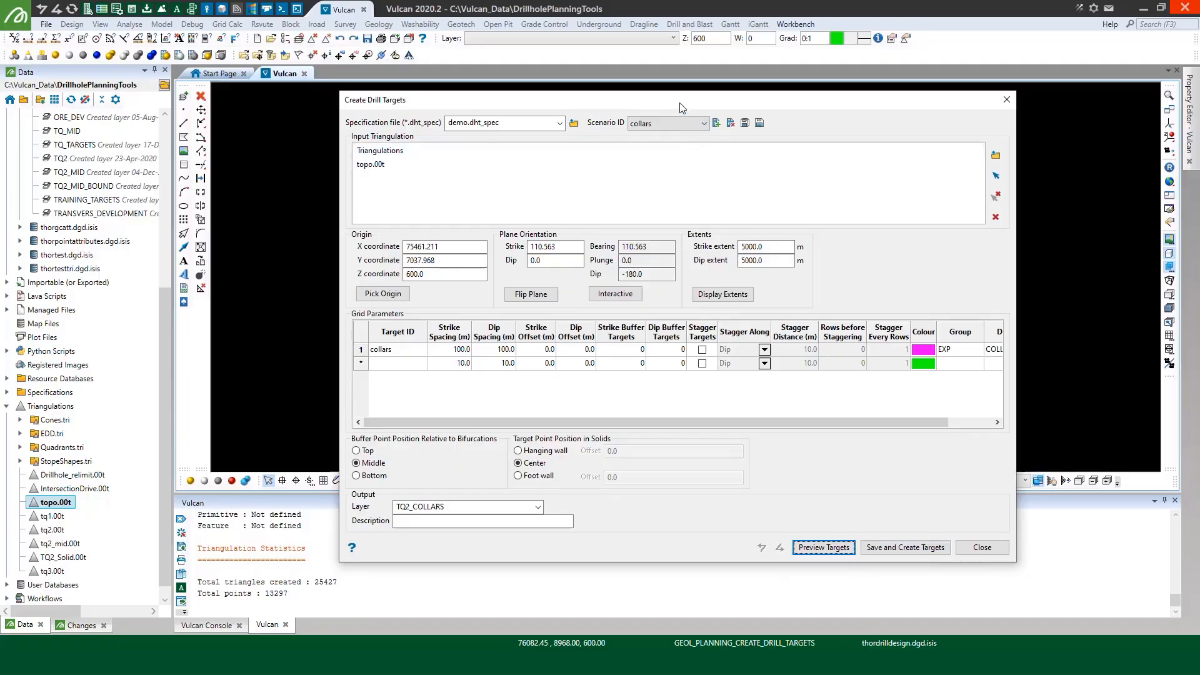
# Examine the previewed collar targets on the topo surface, both in plan and from an oblique 3D view
pyautogui.moveTo(680, 102); pyautogui.dragTo(648, 449)
pyautogui.scroll(5, 557, 232)
pyautogui.scroll(3, 586, 223)
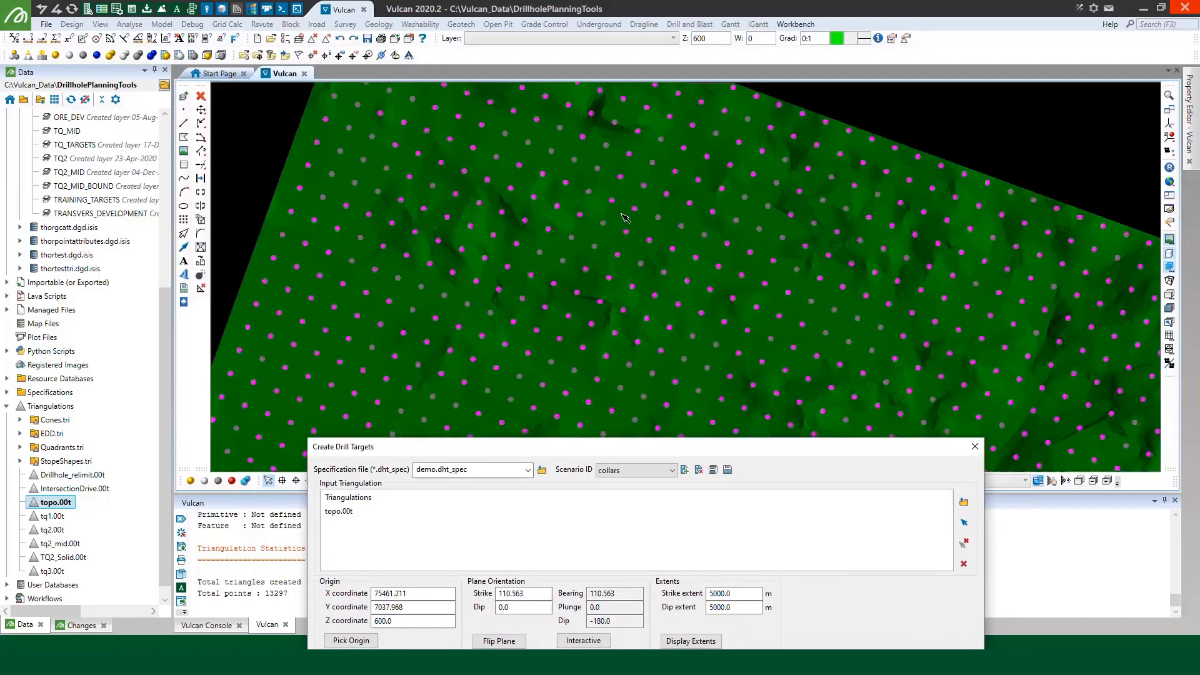
pyautogui.scroll(-5, 627, 205)
pyautogui.click(1169, 136)
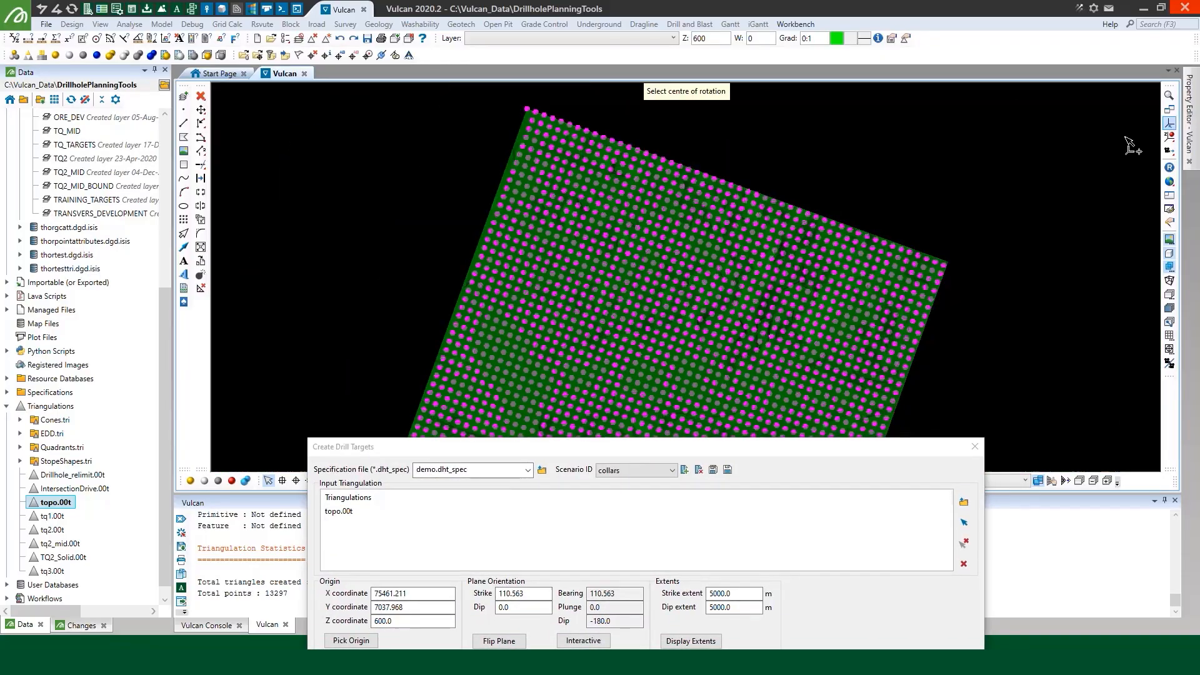
pyautogui.click(840, 261)
pyautogui.moveTo(881, 316); pyautogui.dragTo(738, 209)
pyautogui.scroll(5, 756, 287)
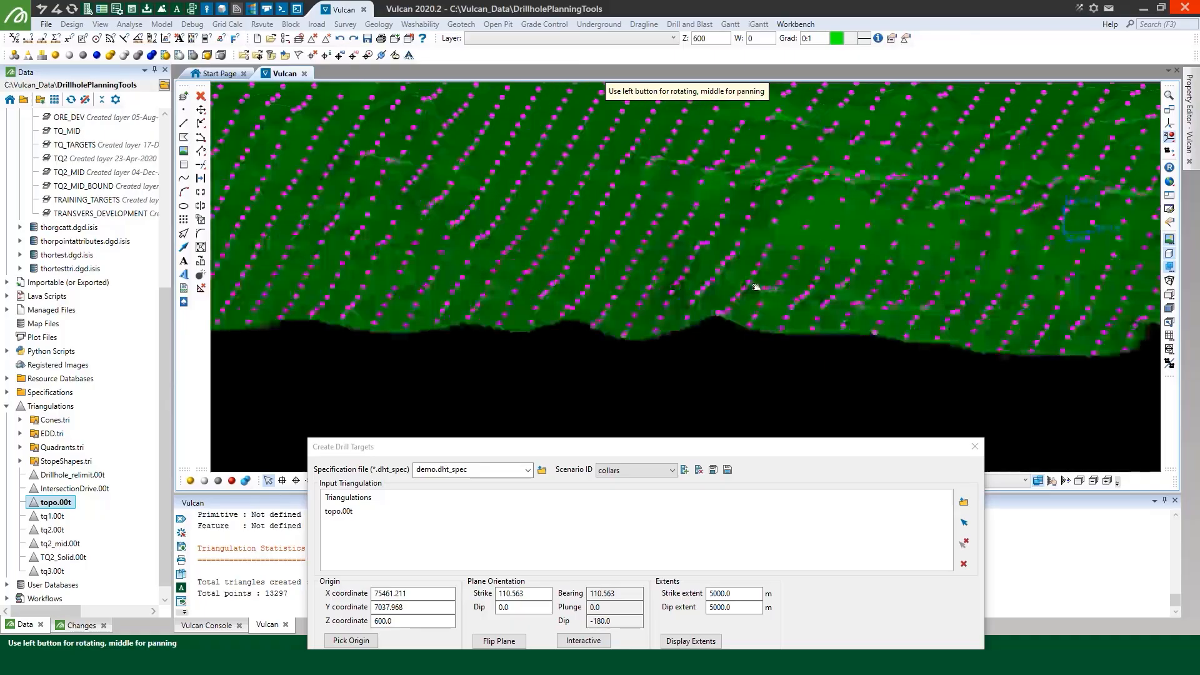
pyautogui.scroll(-3, 760, 290)
# Save the specification and create the collar targets, and inspect them over the whole topo surface in 3D
pyautogui.click(763, 443)
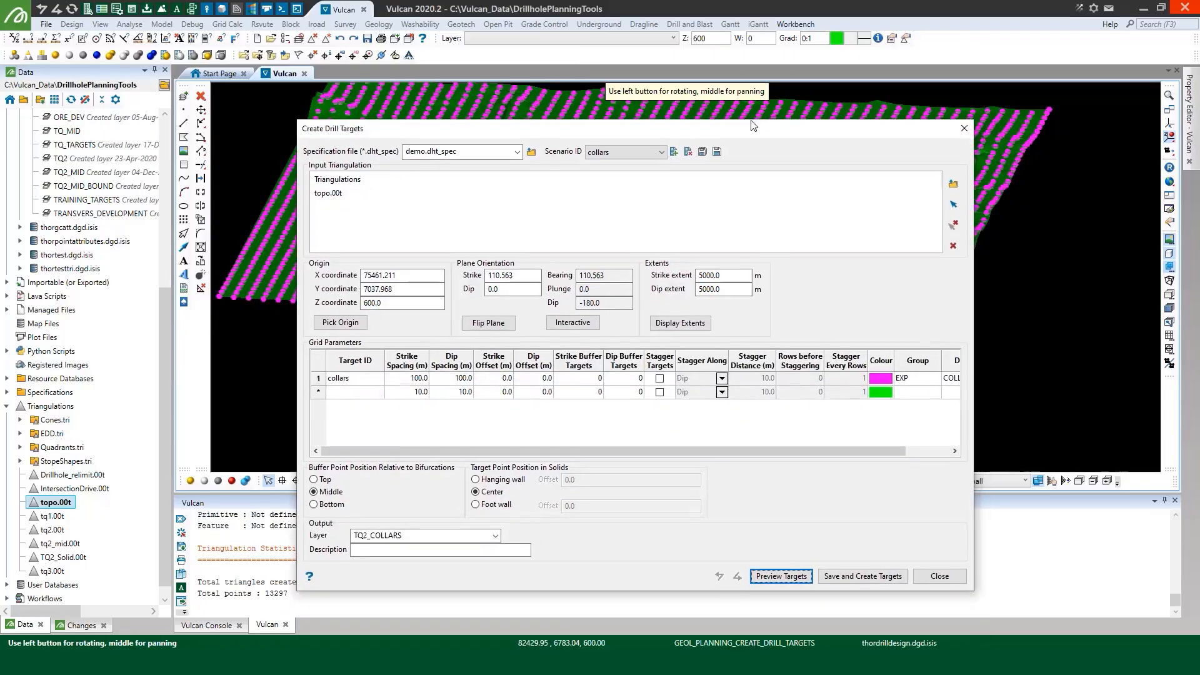
pyautogui.click(862, 571)
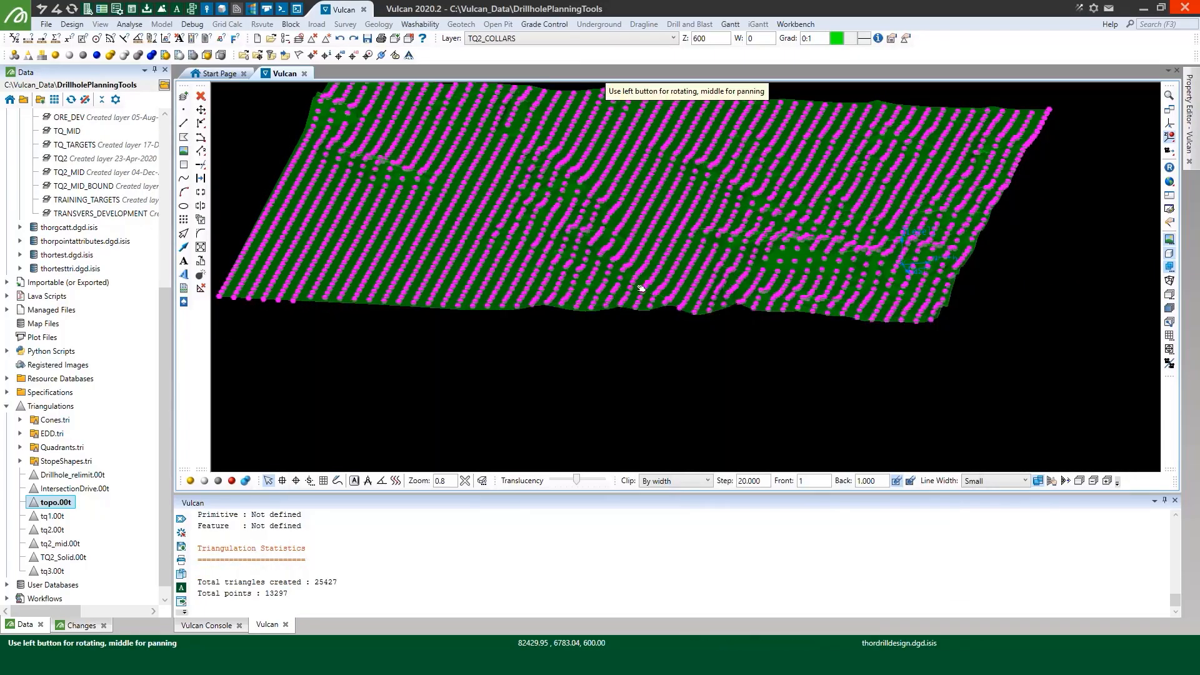
pyautogui.moveTo(640, 286); pyautogui.dragTo(744, 269)
pyautogui.scroll(-3, 808, 201)
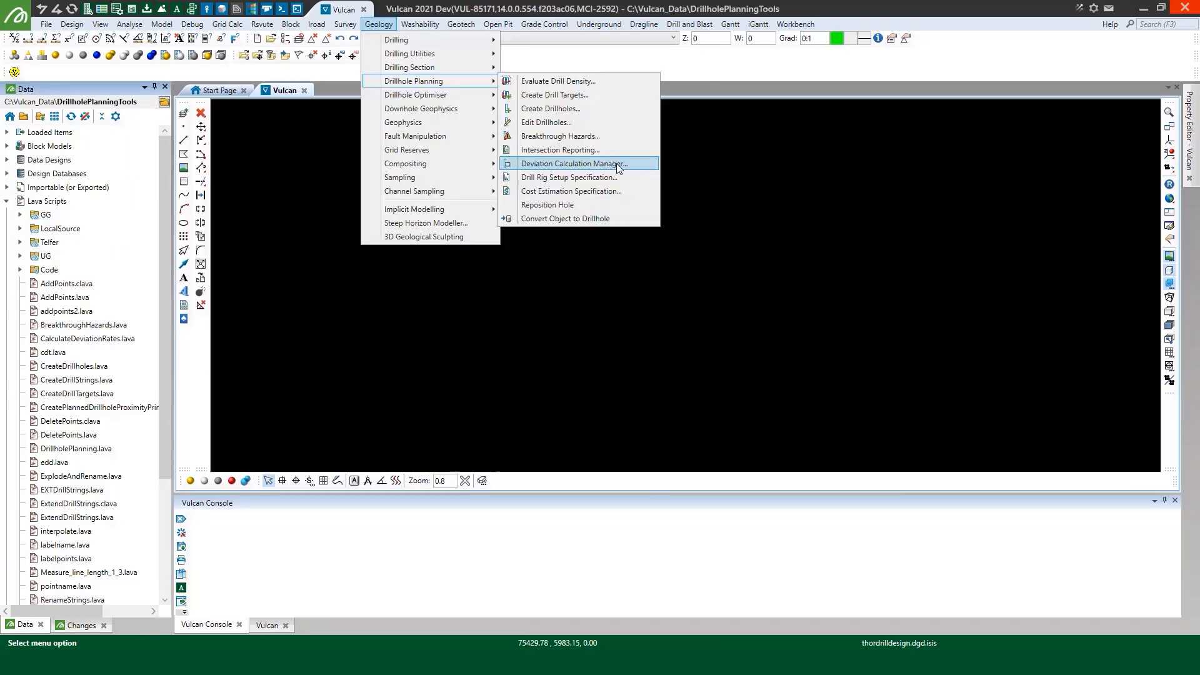
pyautogui.click(616, 163)
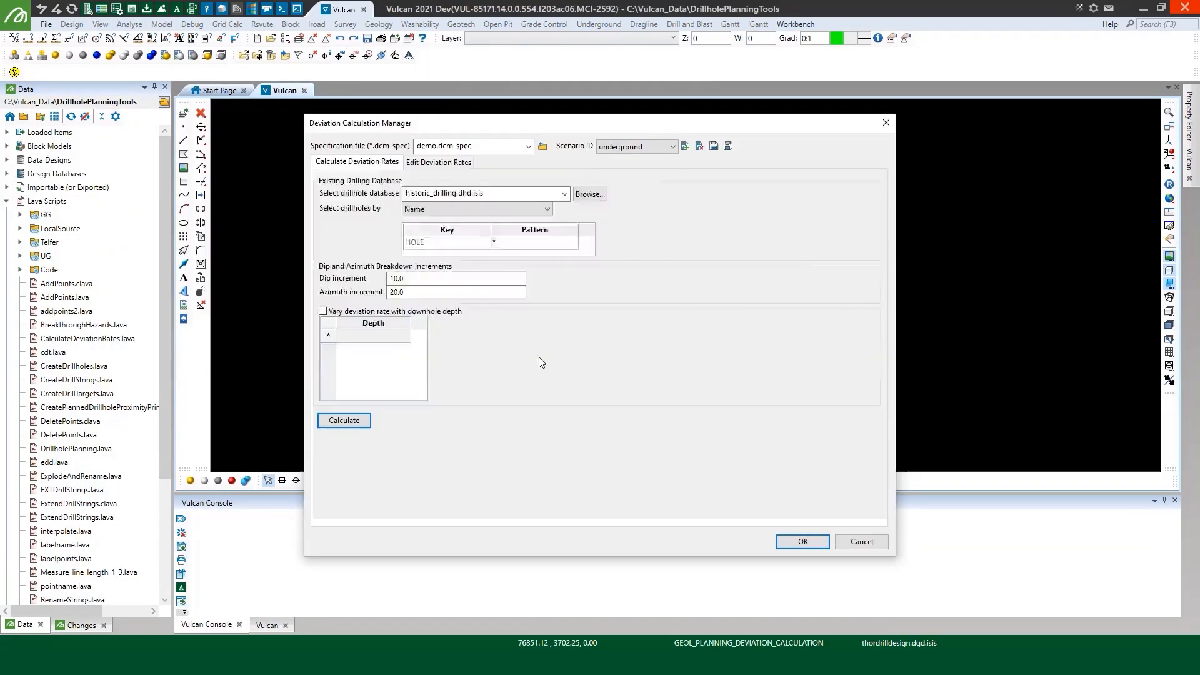
# Review the azimuth and dip deviation rates calculated for the underground scenario
pyautogui.click(438, 162)
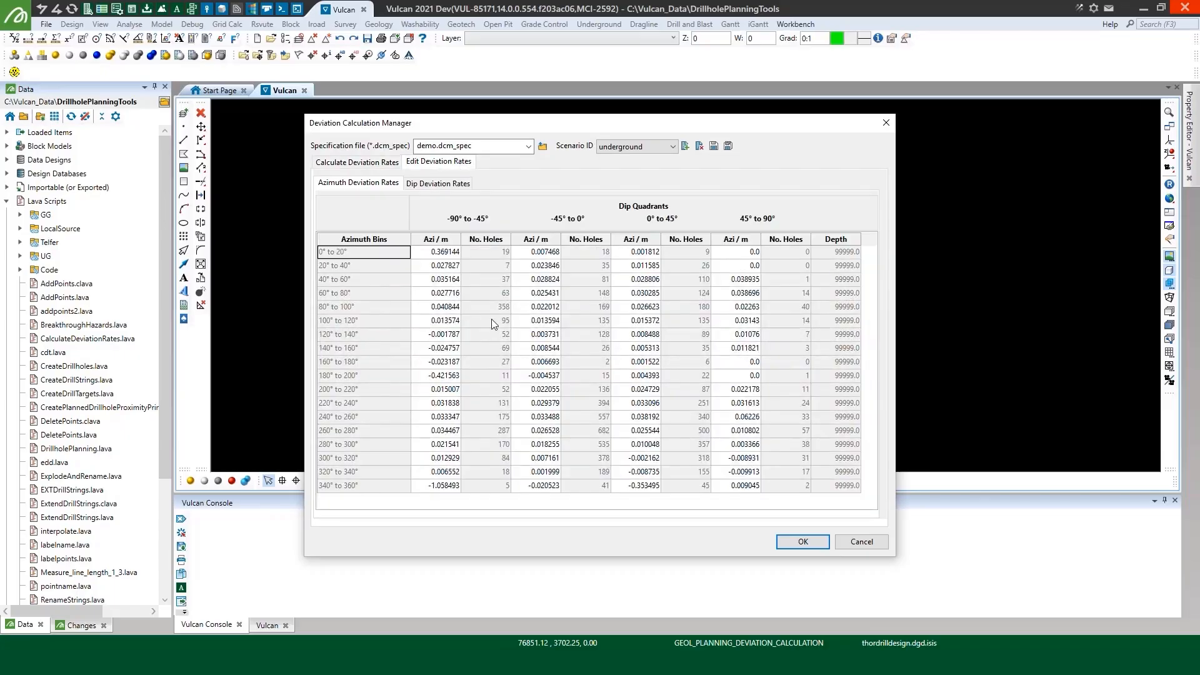
pyautogui.click(428, 185)
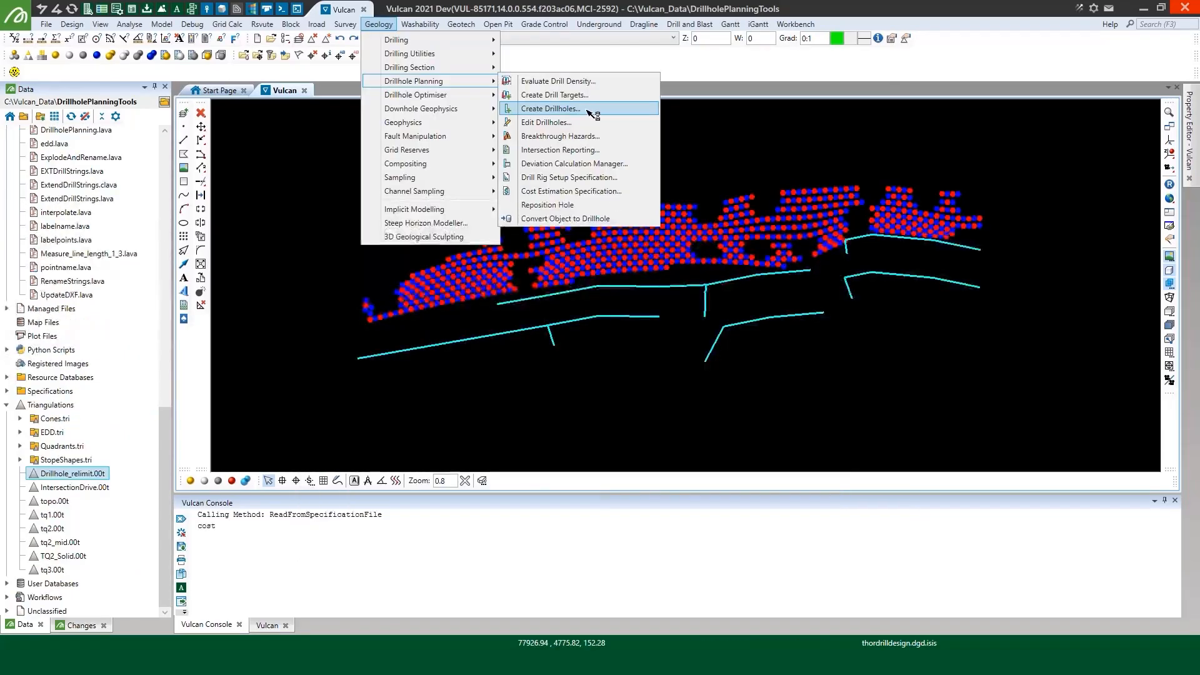
pyautogui.click(588, 110)
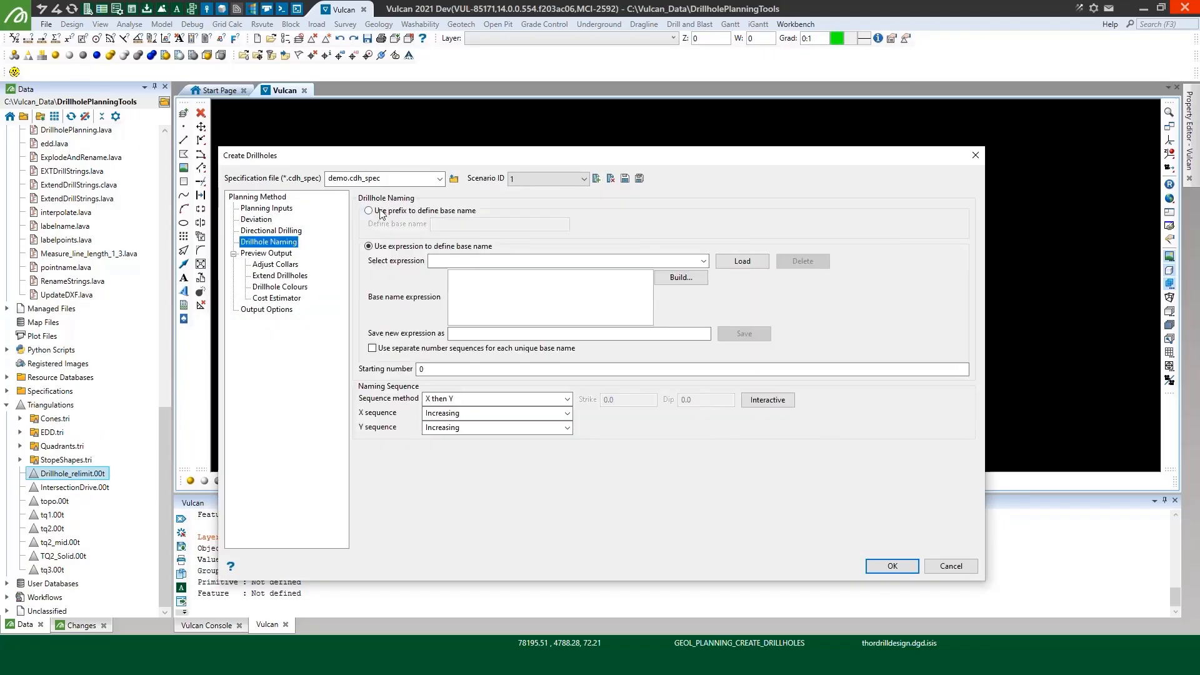
# Name the drillholes with prefix UGD, starting number 1 and the Strike then Dip naming sequence
pyautogui.click(378, 210)
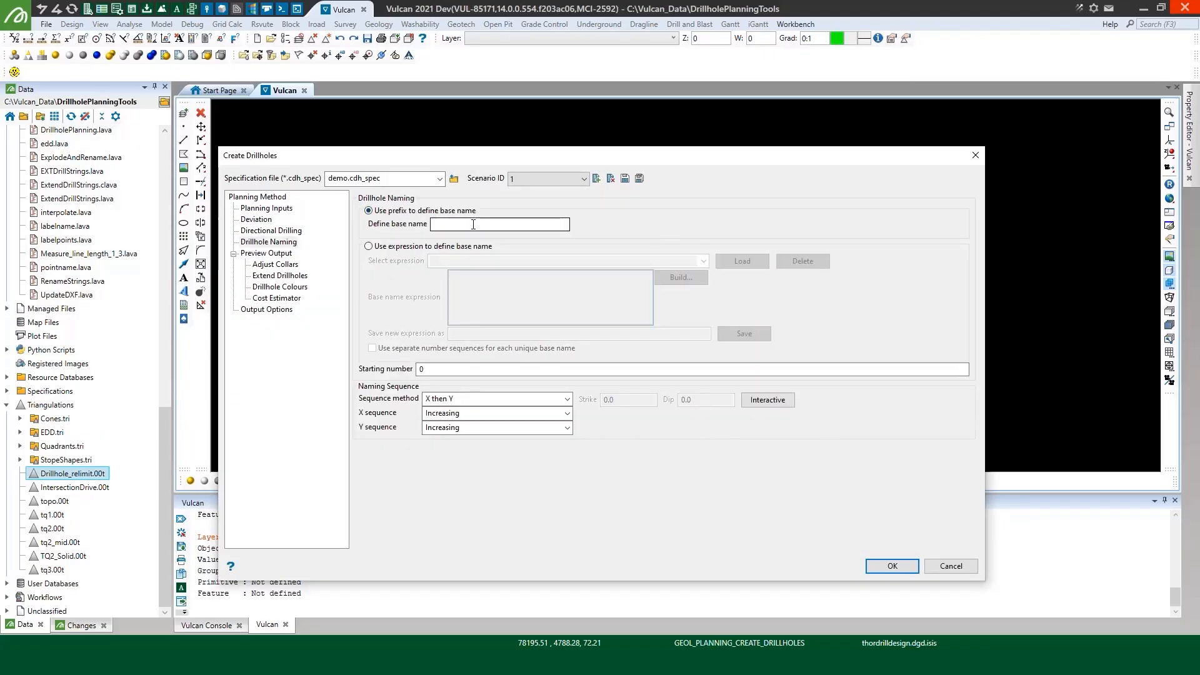
pyautogui.click(474, 225)
pyautogui.write('UGD')
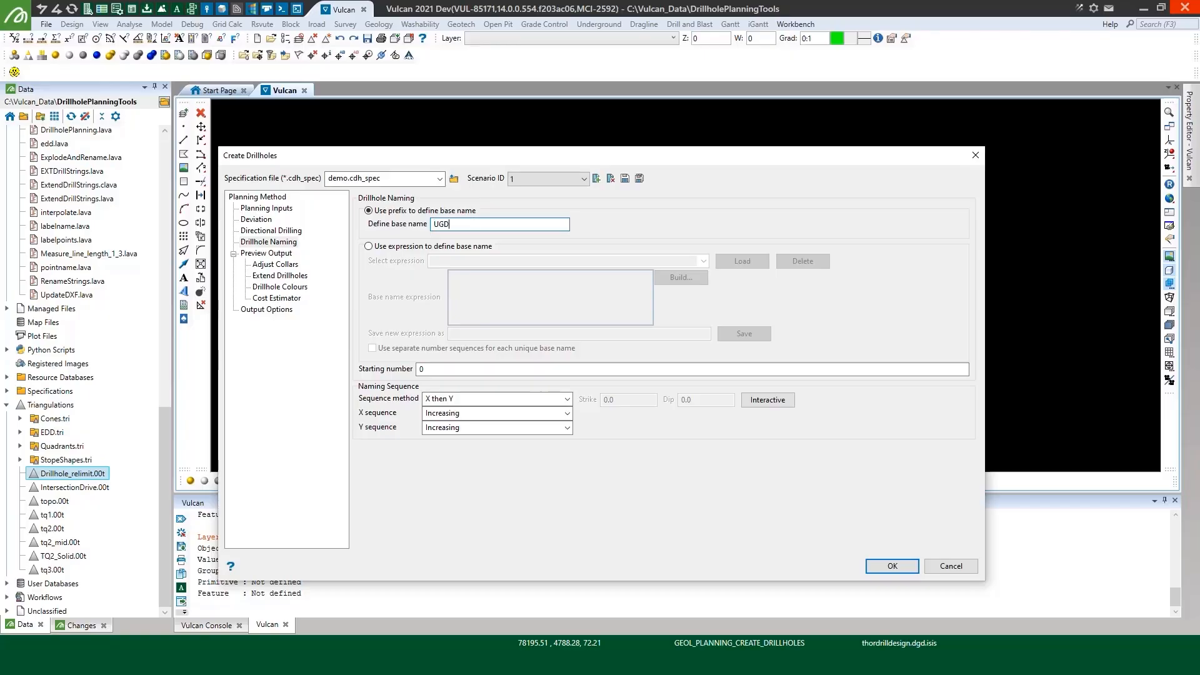
pyautogui.press('Tab')
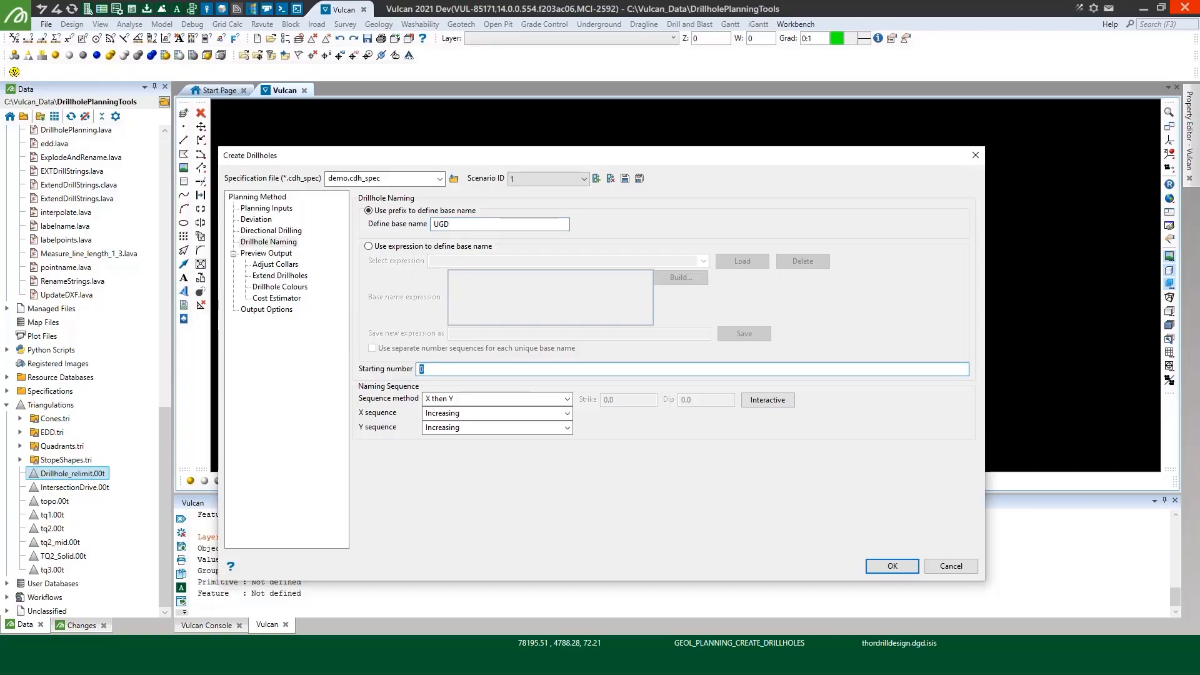
pyautogui.write('1')
pyautogui.click(468, 399)
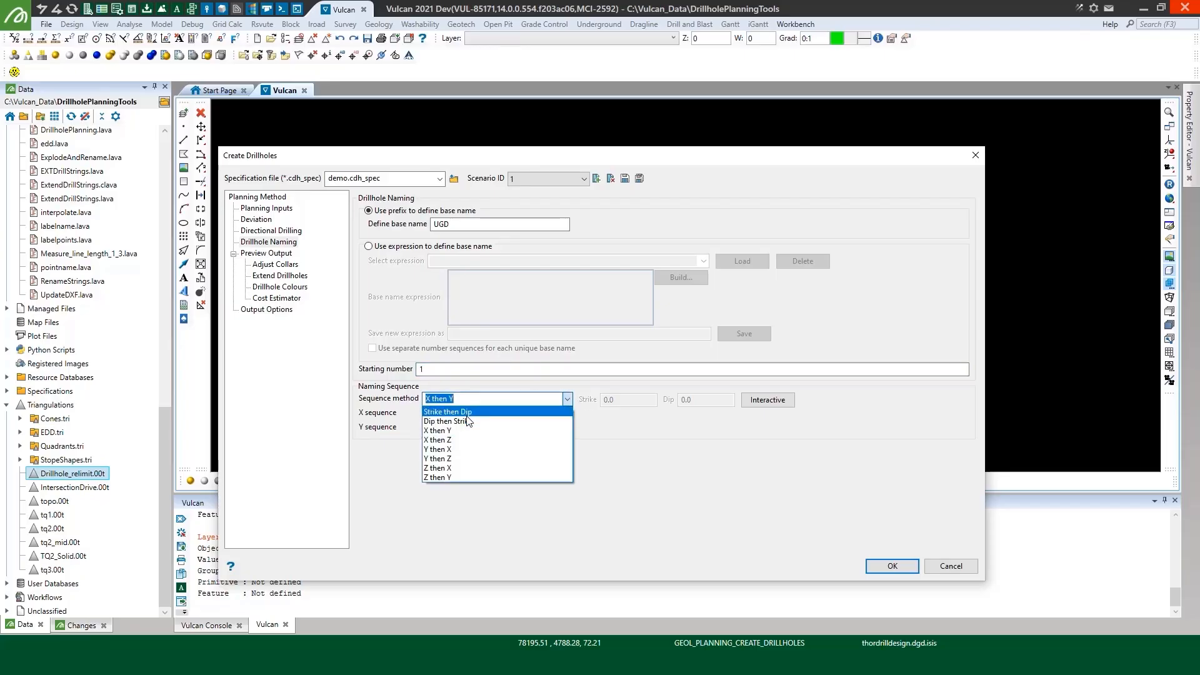
pyautogui.click(468, 412)
# Preview the planned drillholes and enable both highlighting of and zooming to the selected hole
pyautogui.click(255, 255)
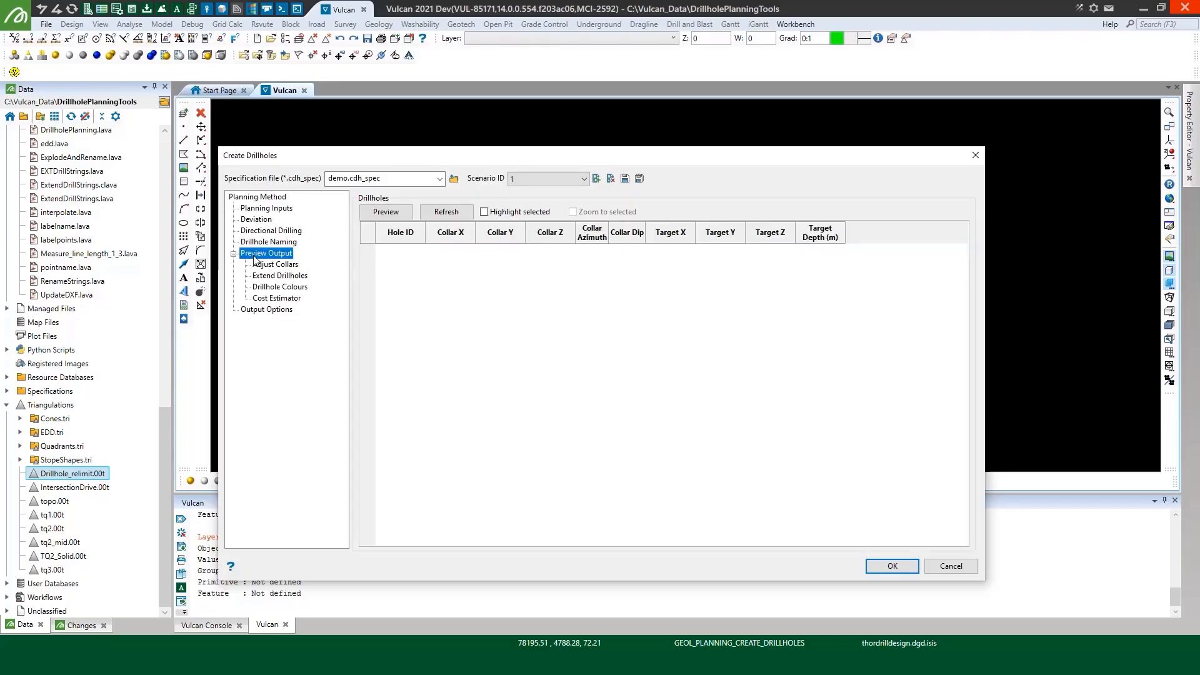
pyautogui.click(386, 213)
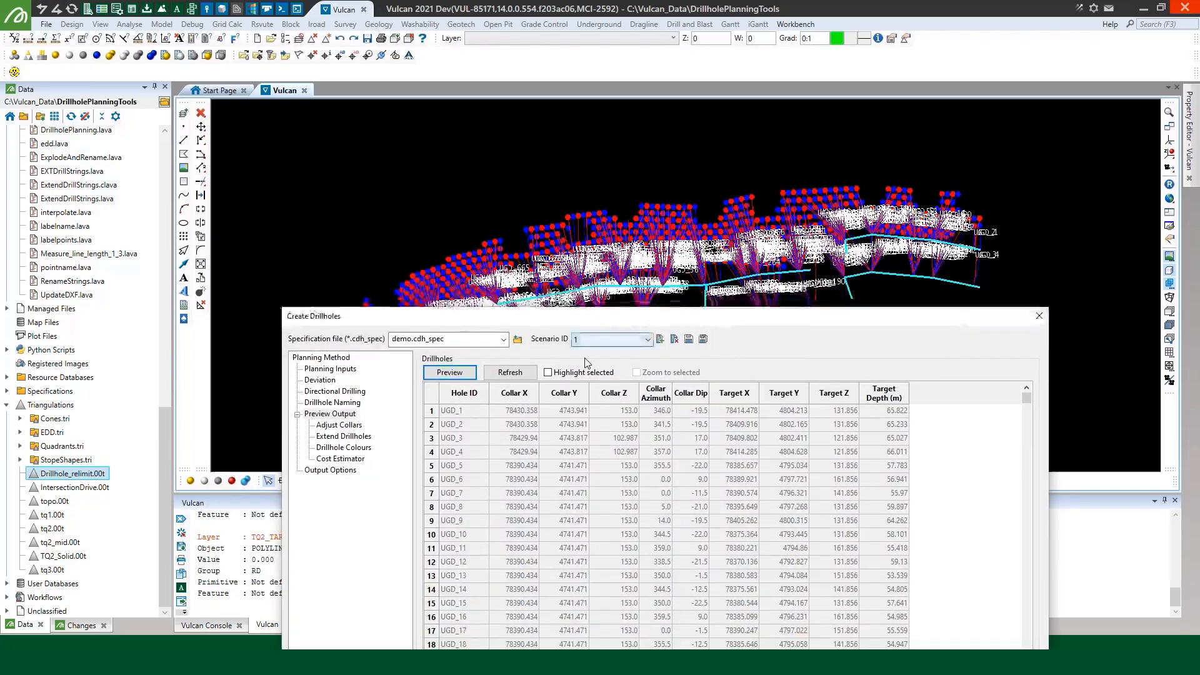
pyautogui.click(576, 373)
pyautogui.click(637, 373)
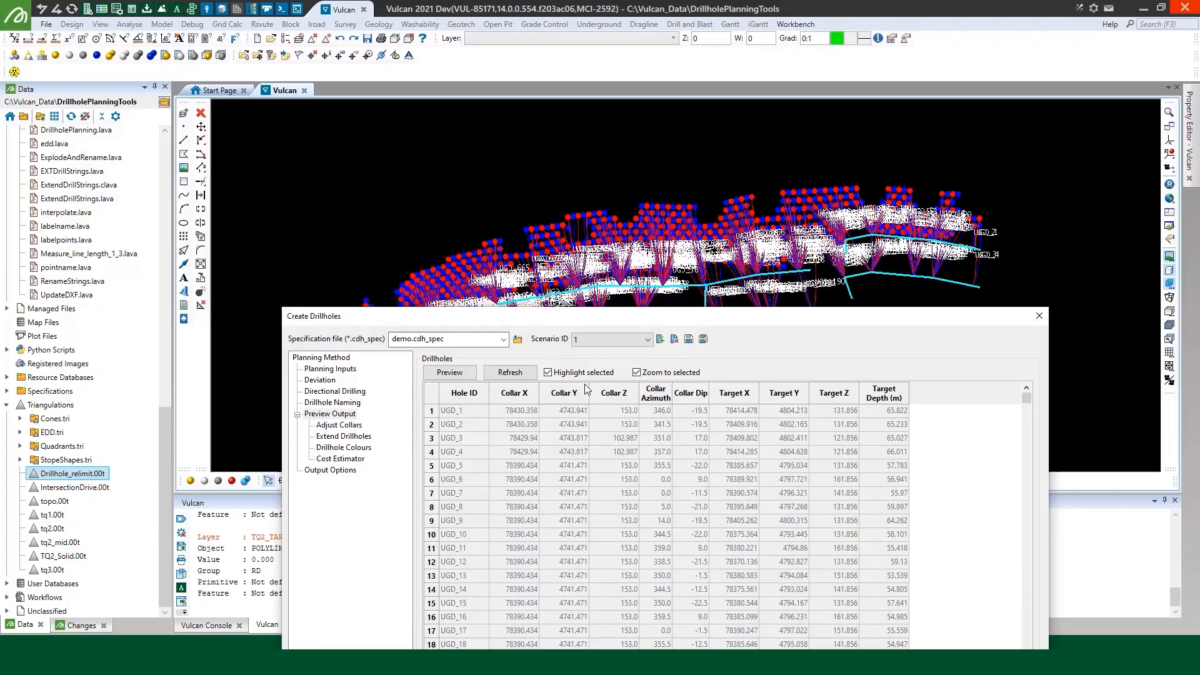
# Inspect the previewed drillholes UGD_1 and UGD_2 one after the other in the 3D view
pyautogui.click(431, 411)
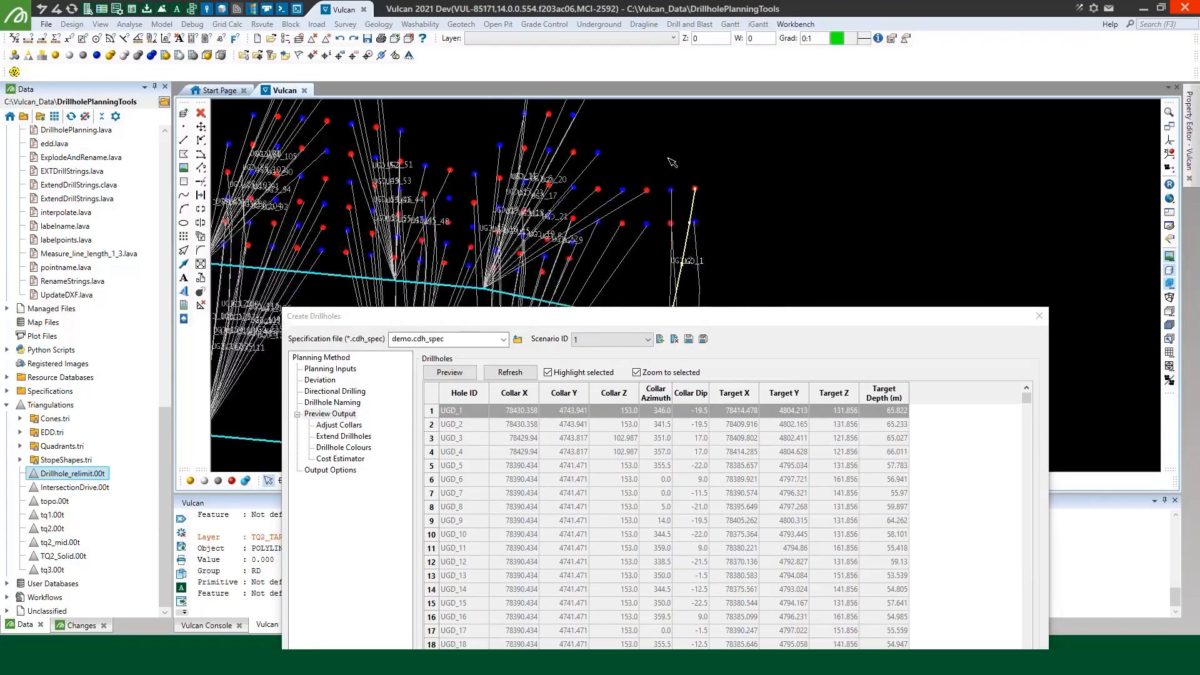
pyautogui.scroll(3, 672, 162)
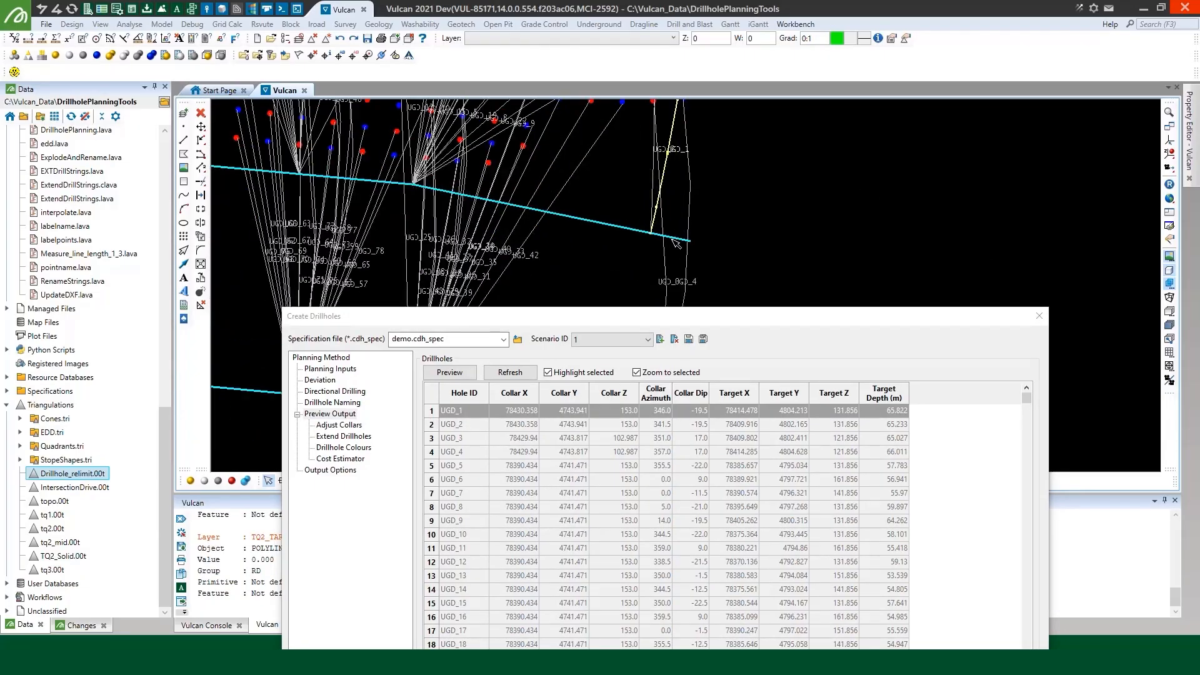
pyautogui.click(432, 425)
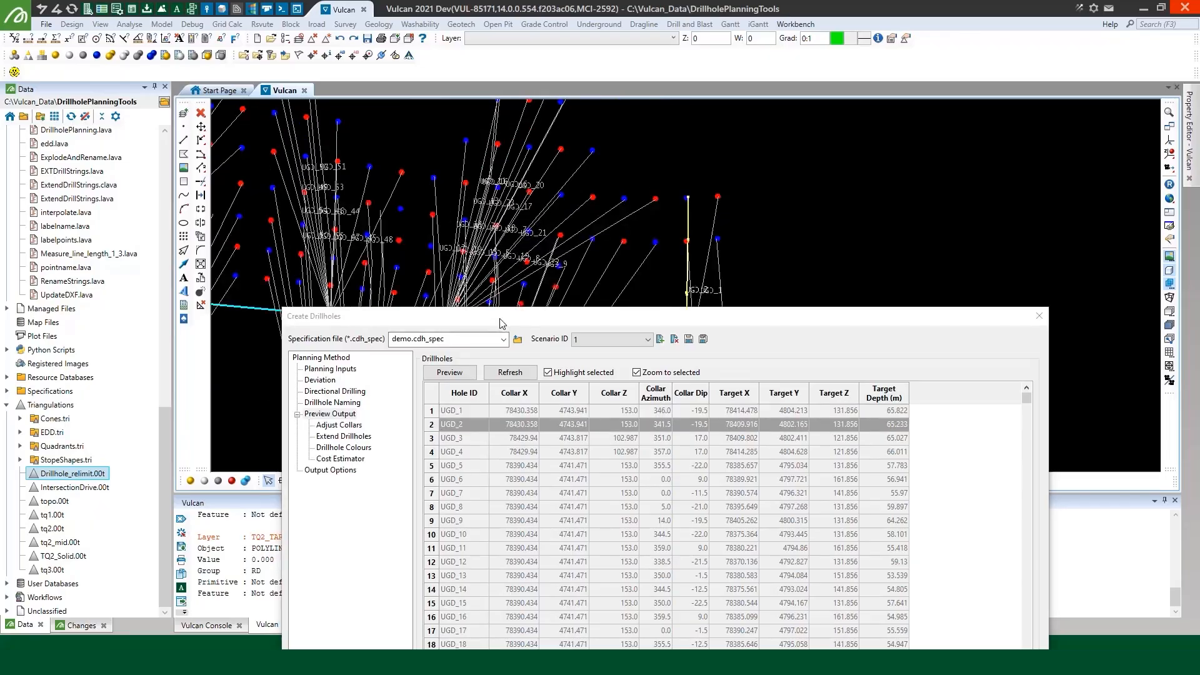
pyautogui.moveTo(500, 320); pyautogui.dragTo(602, 135)
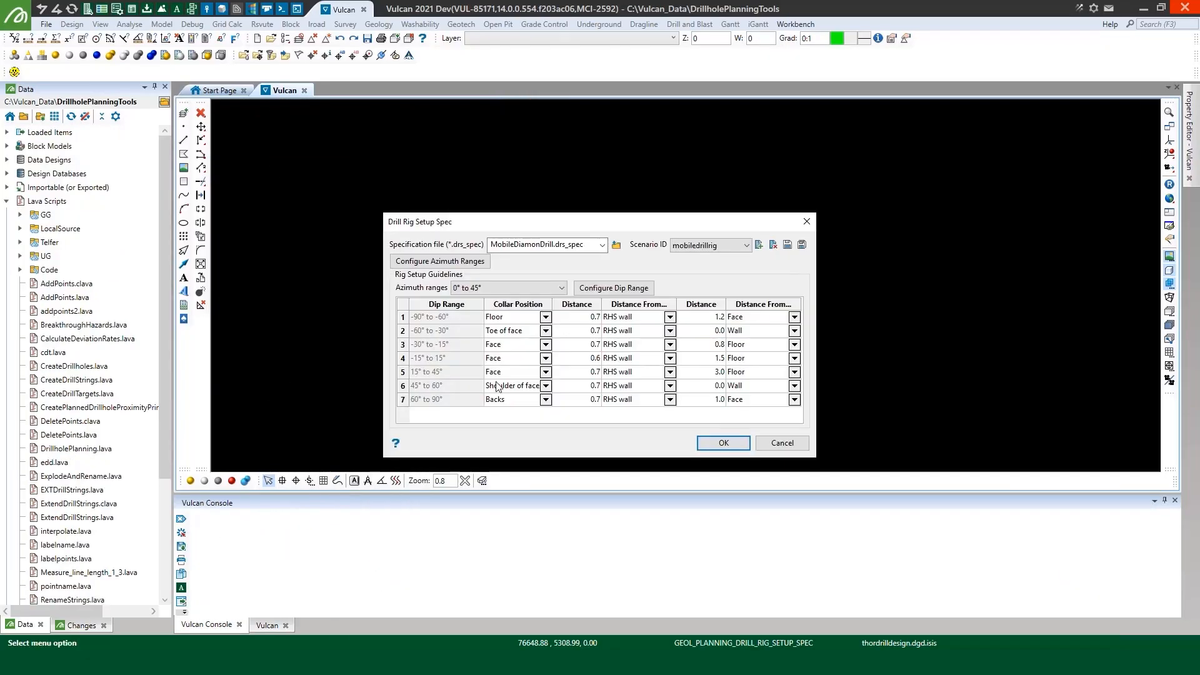
# Review the mobile drill rig's setup guidelines for the azimuth ranges 45° to 70° and 70° to 90°
pyautogui.click(531, 288)
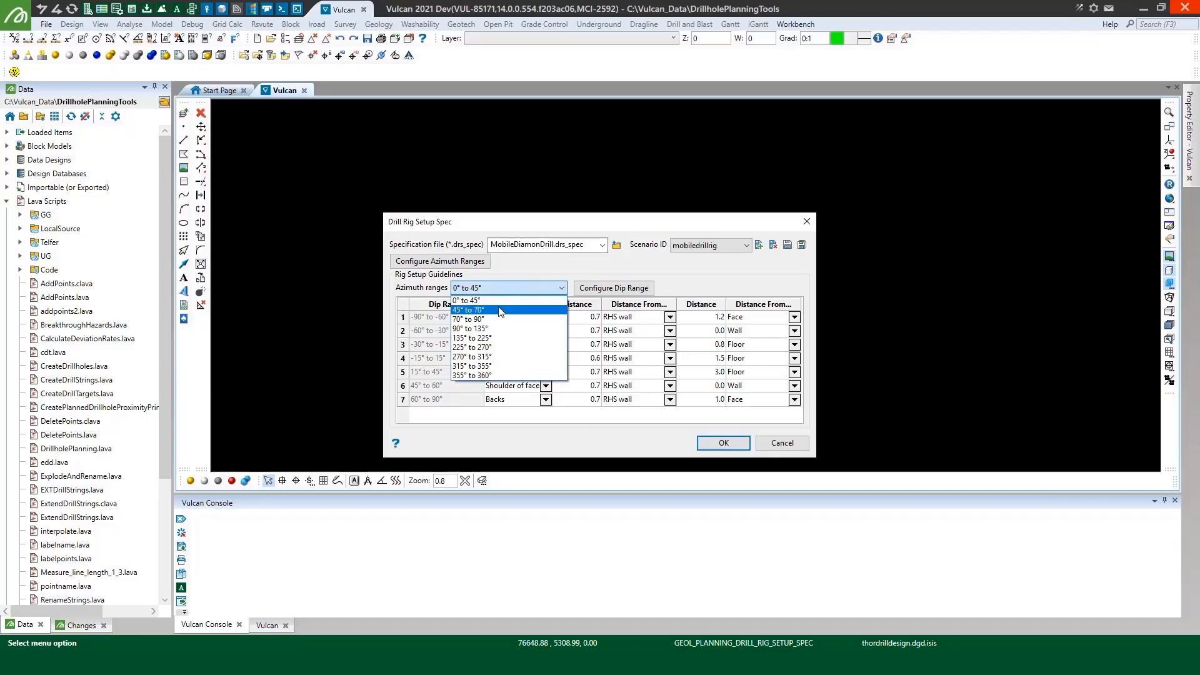
pyautogui.click(500, 309)
pyautogui.click(531, 287)
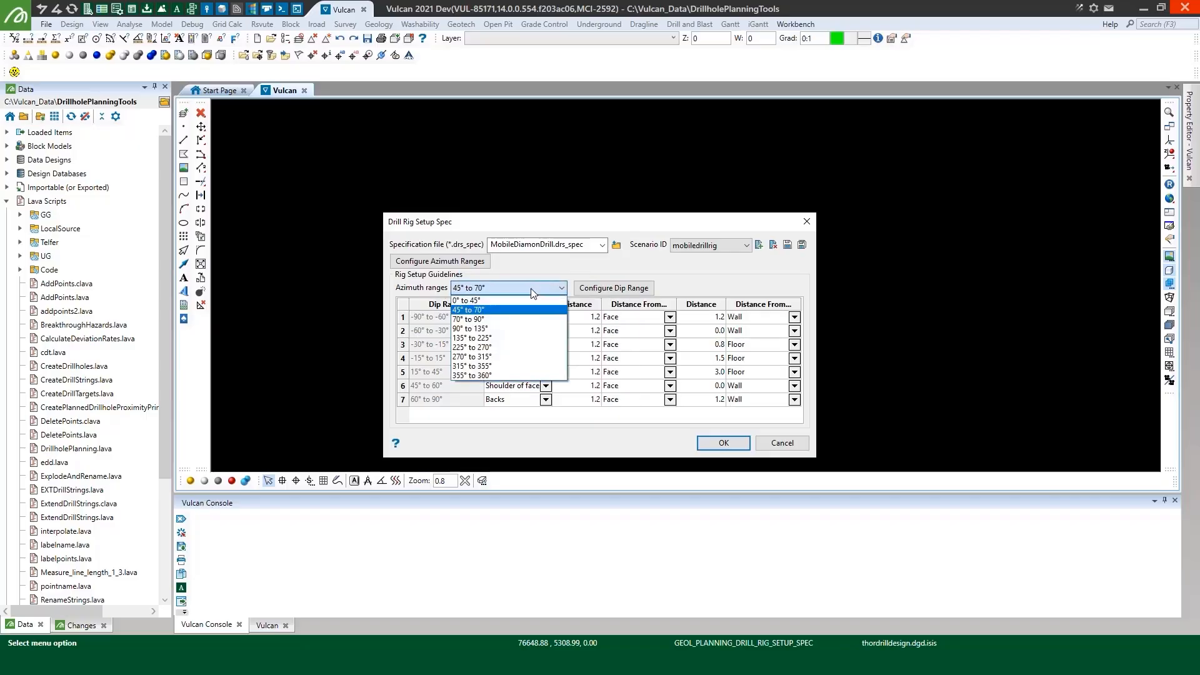
pyautogui.click(504, 320)
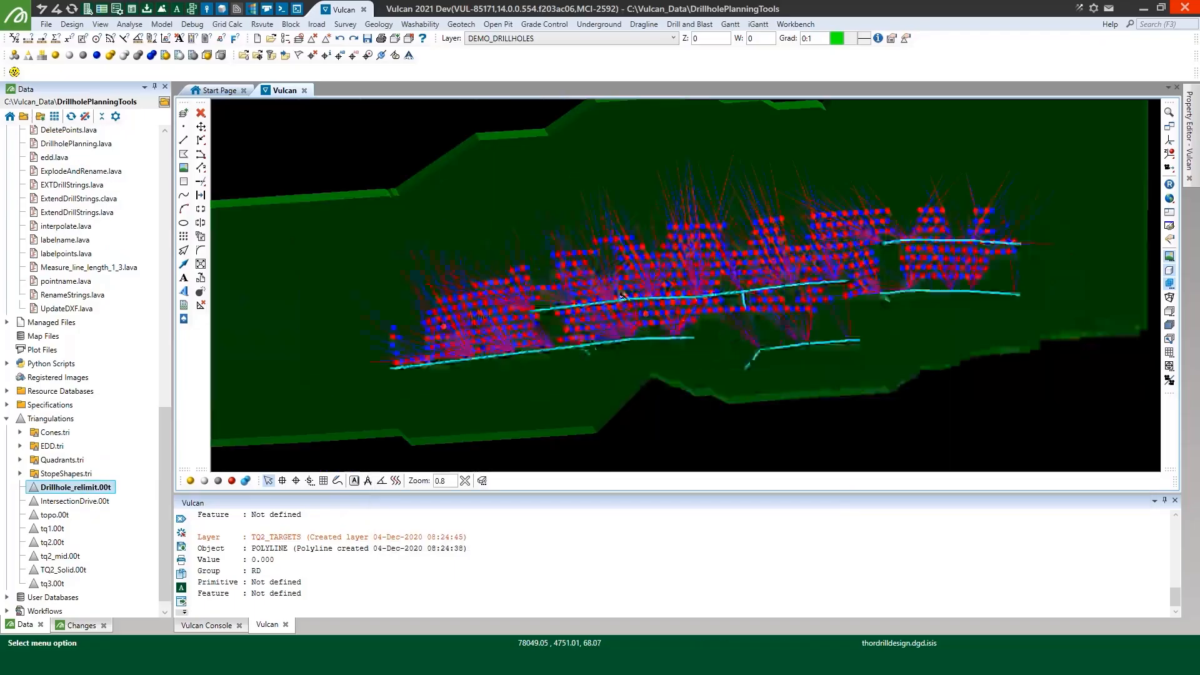
# Examine the DEMO_DRILLHOLES layer against the Drillhole_relimit.00t surface by rotating it in 3D
pyautogui.click(1170, 141)
pyautogui.click(532, 219)
pyautogui.moveTo(492, 239); pyautogui.dragTo(534, 234)
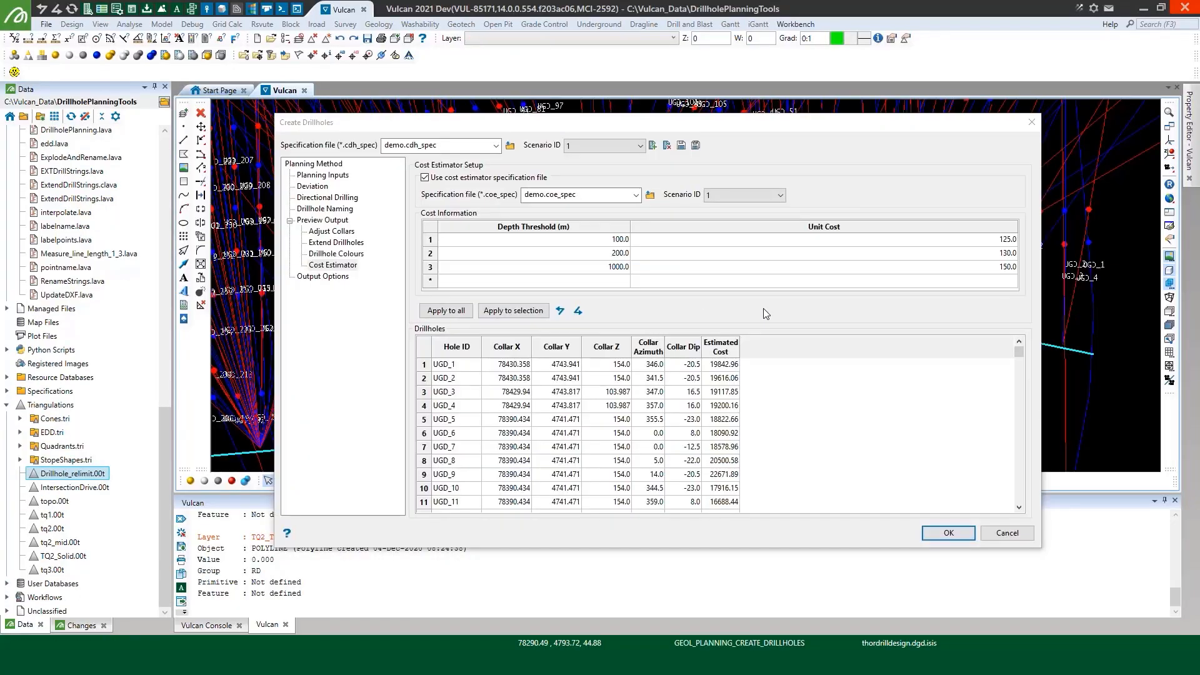
# Enable layer output for the planned drillholes
pyautogui.click(332, 277)
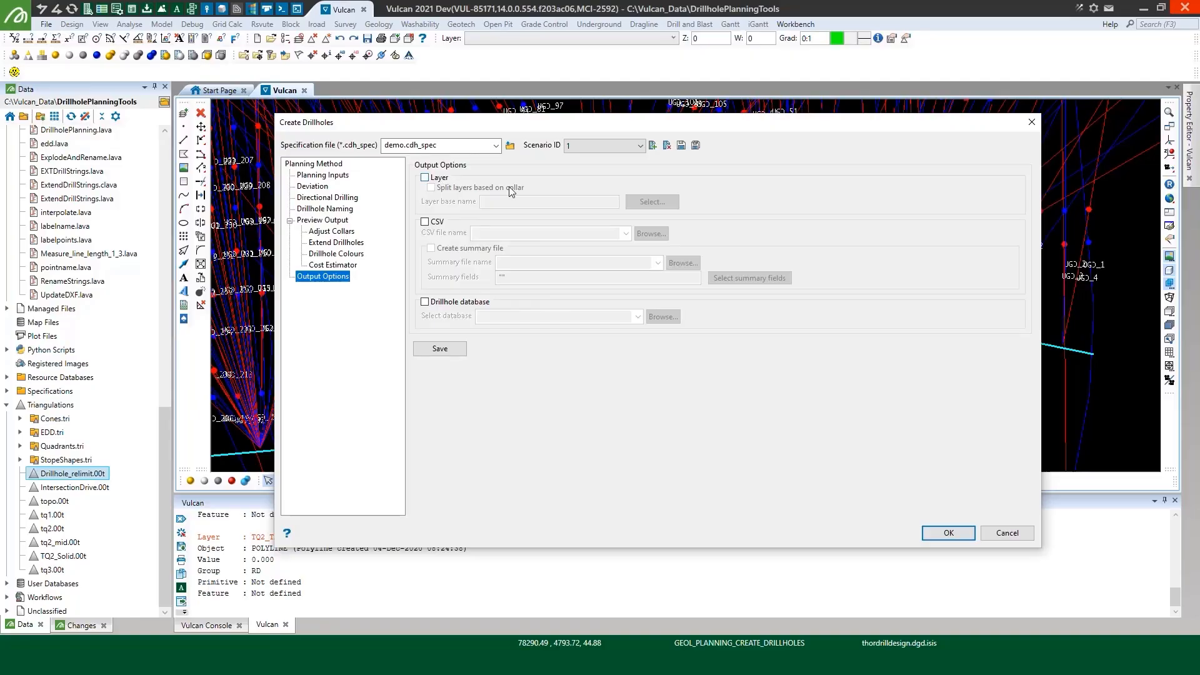
pyautogui.click(487, 175)
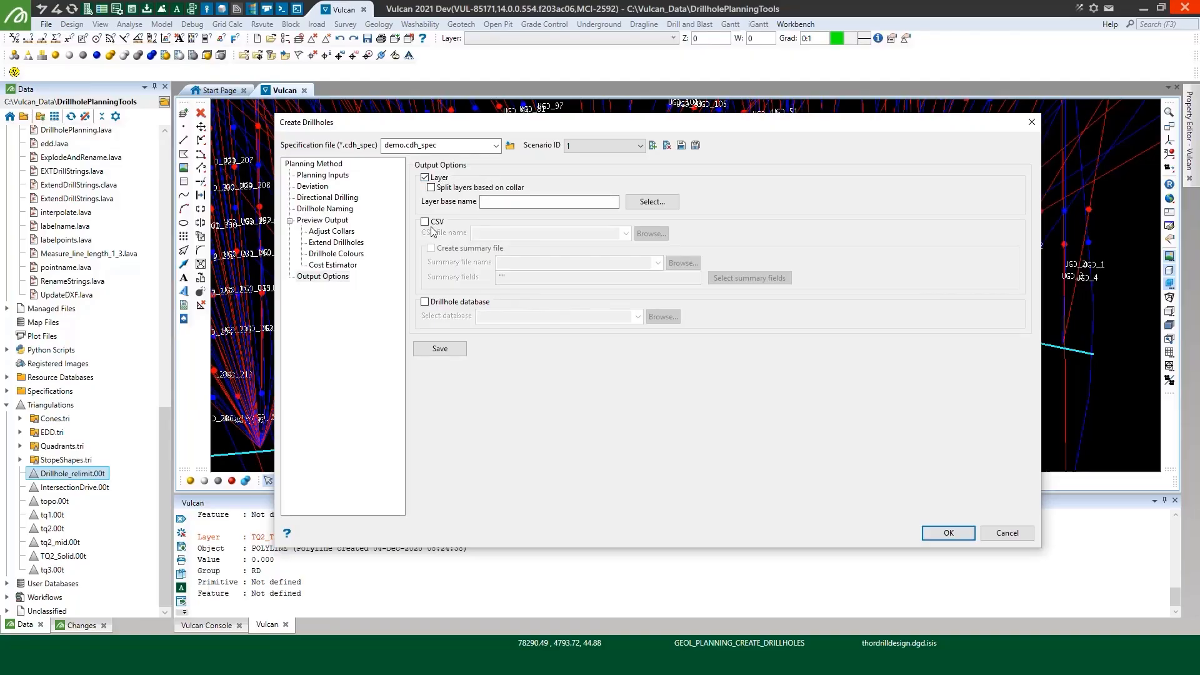